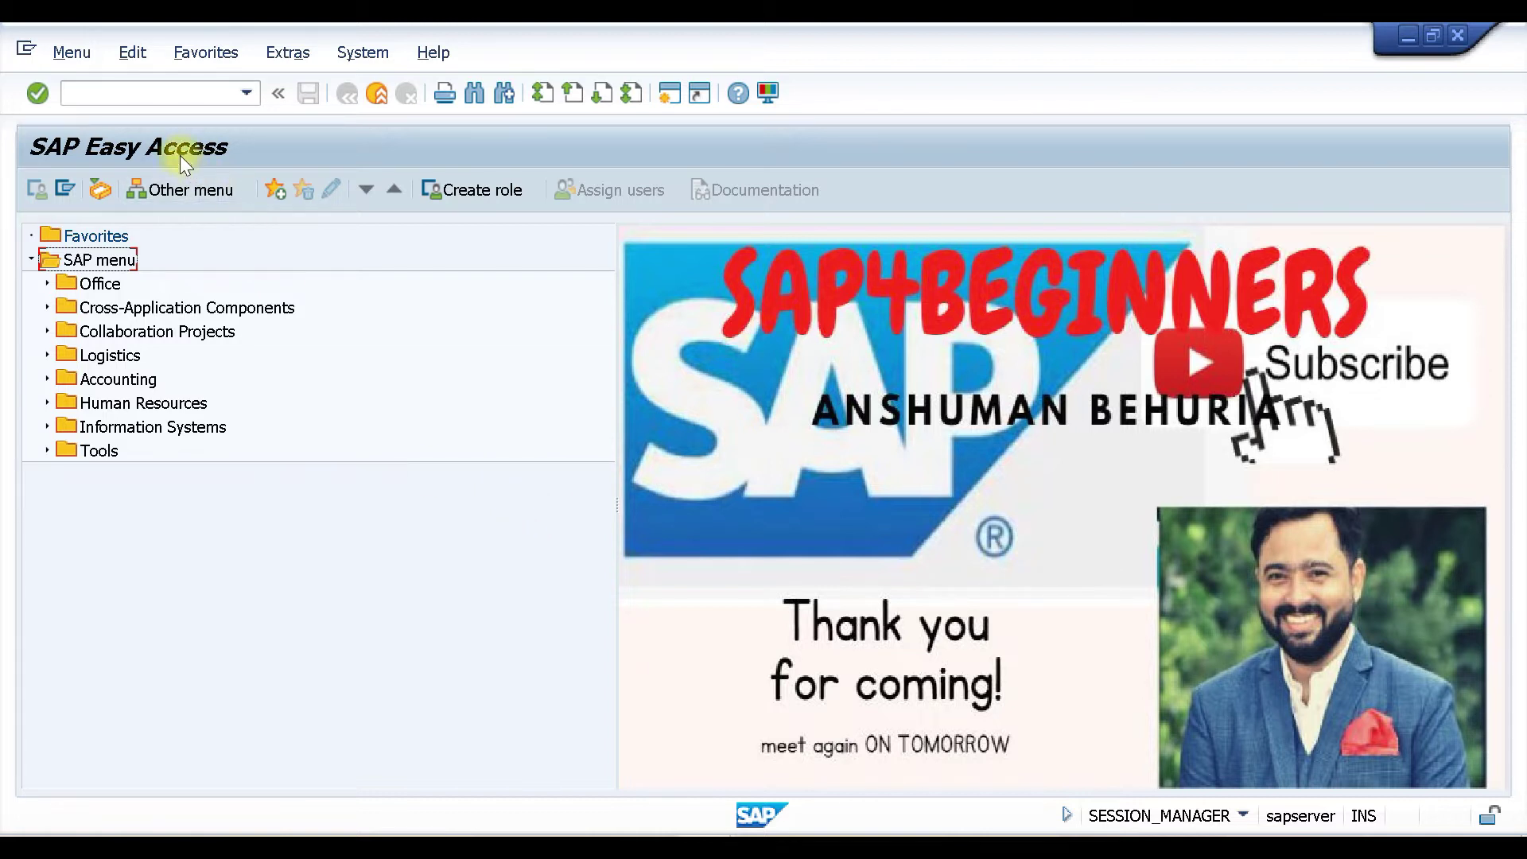
Run transaction SPRO and display the SAP reference IMG.
click(168, 98)
text(SPRO)
key(Return)
click(117, 194)
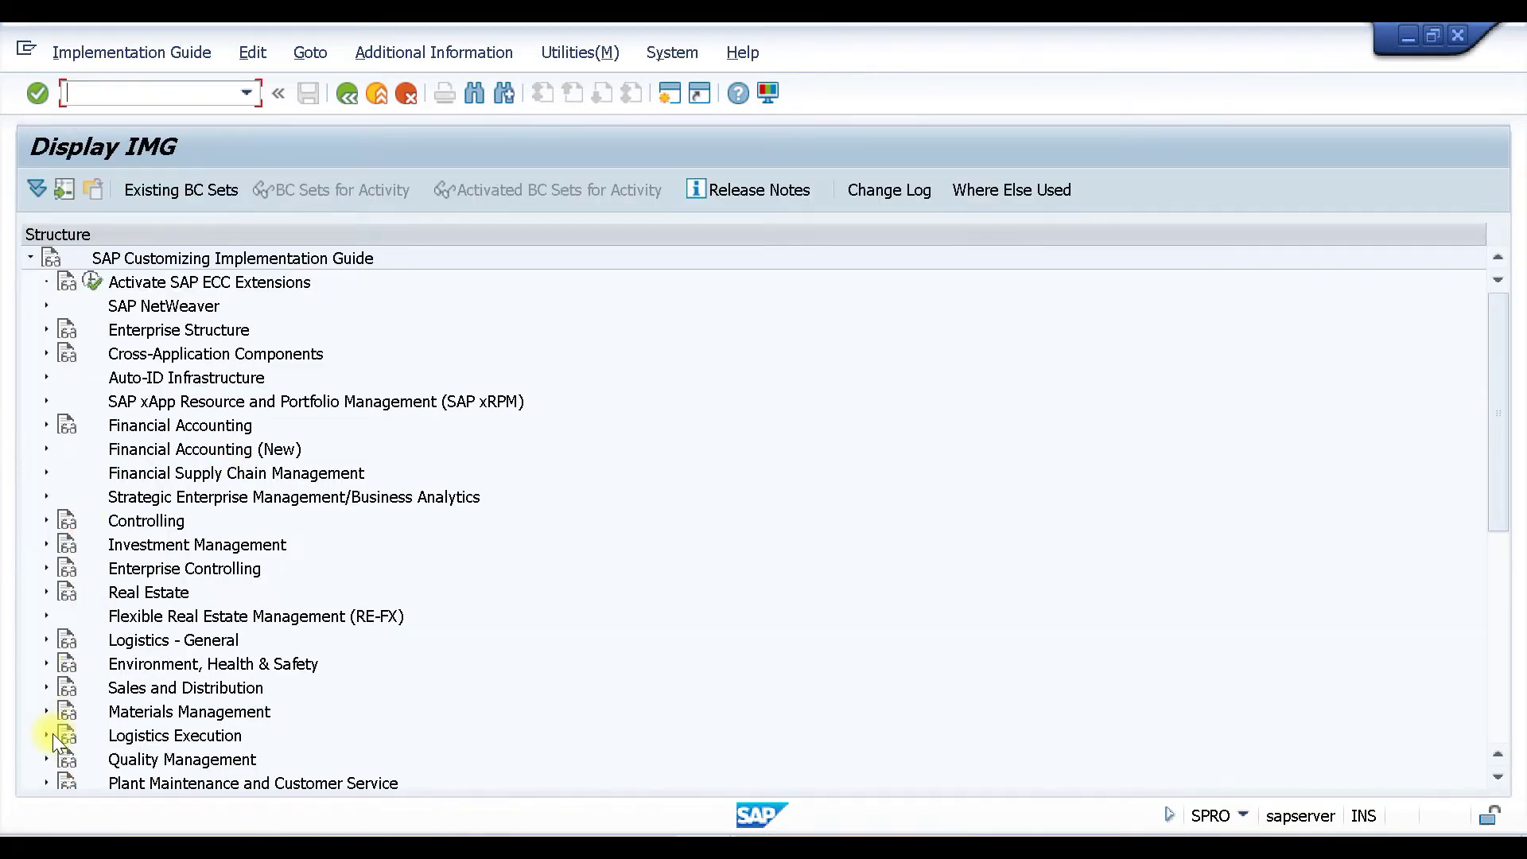
Open the search sequence determination of Activate Storage Type Search under Logistics Execution, Warehouse Management, Strategies.
click(45, 734)
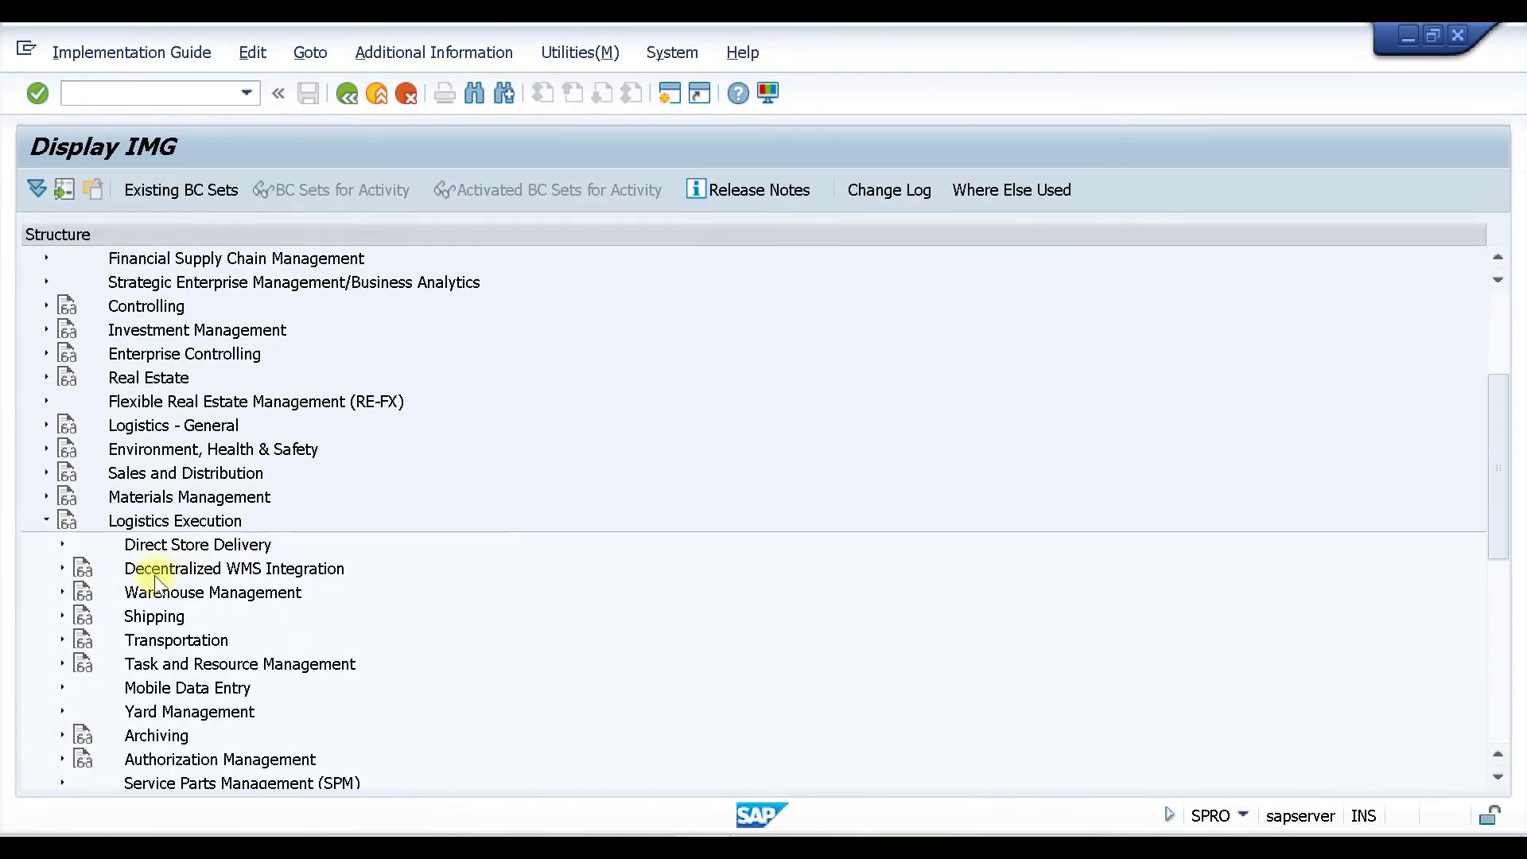
click(62, 592)
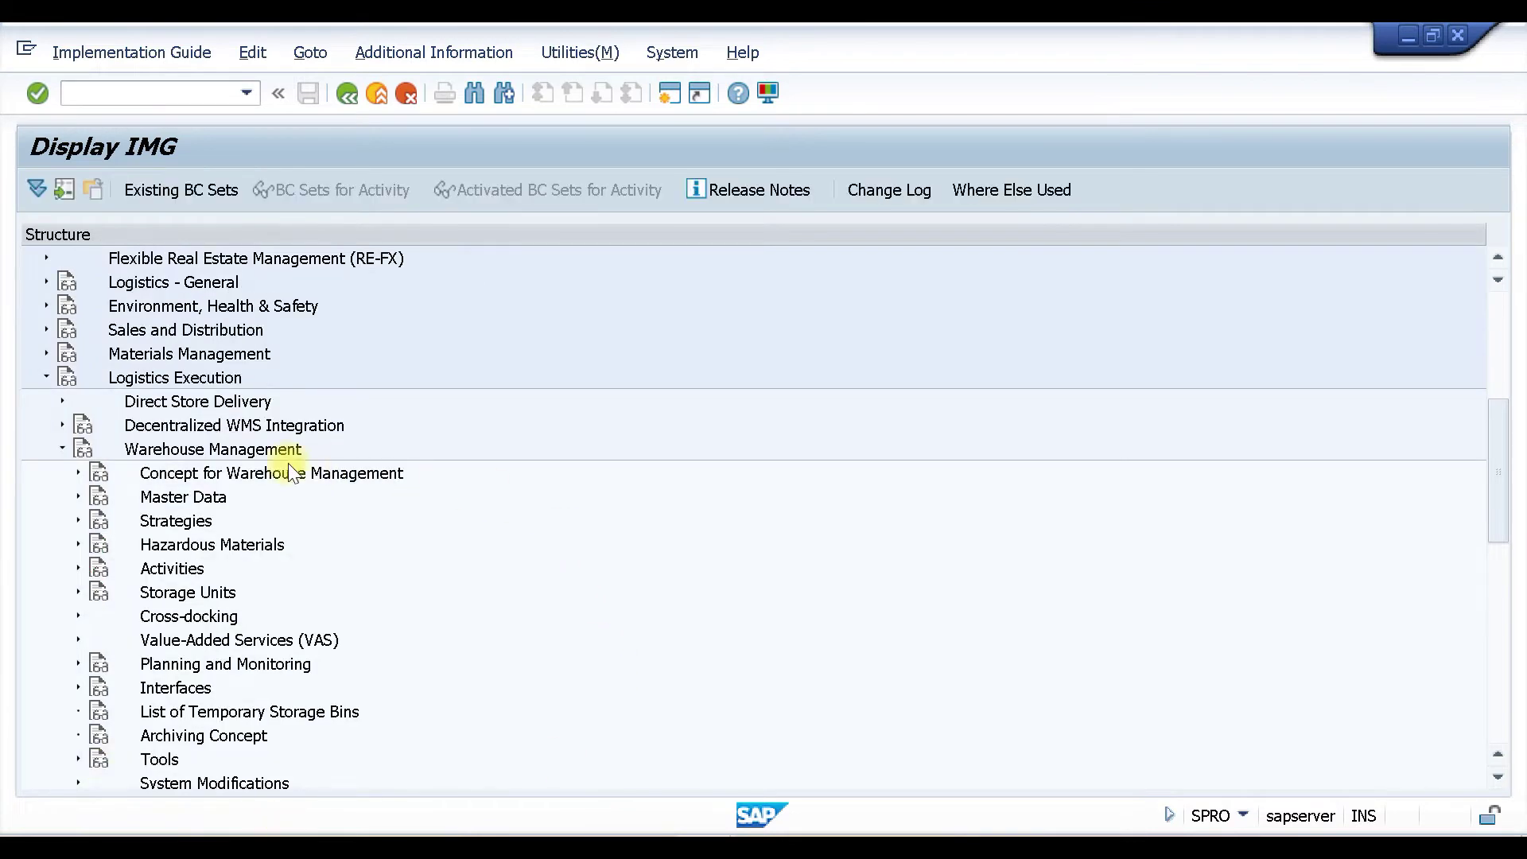
click(78, 521)
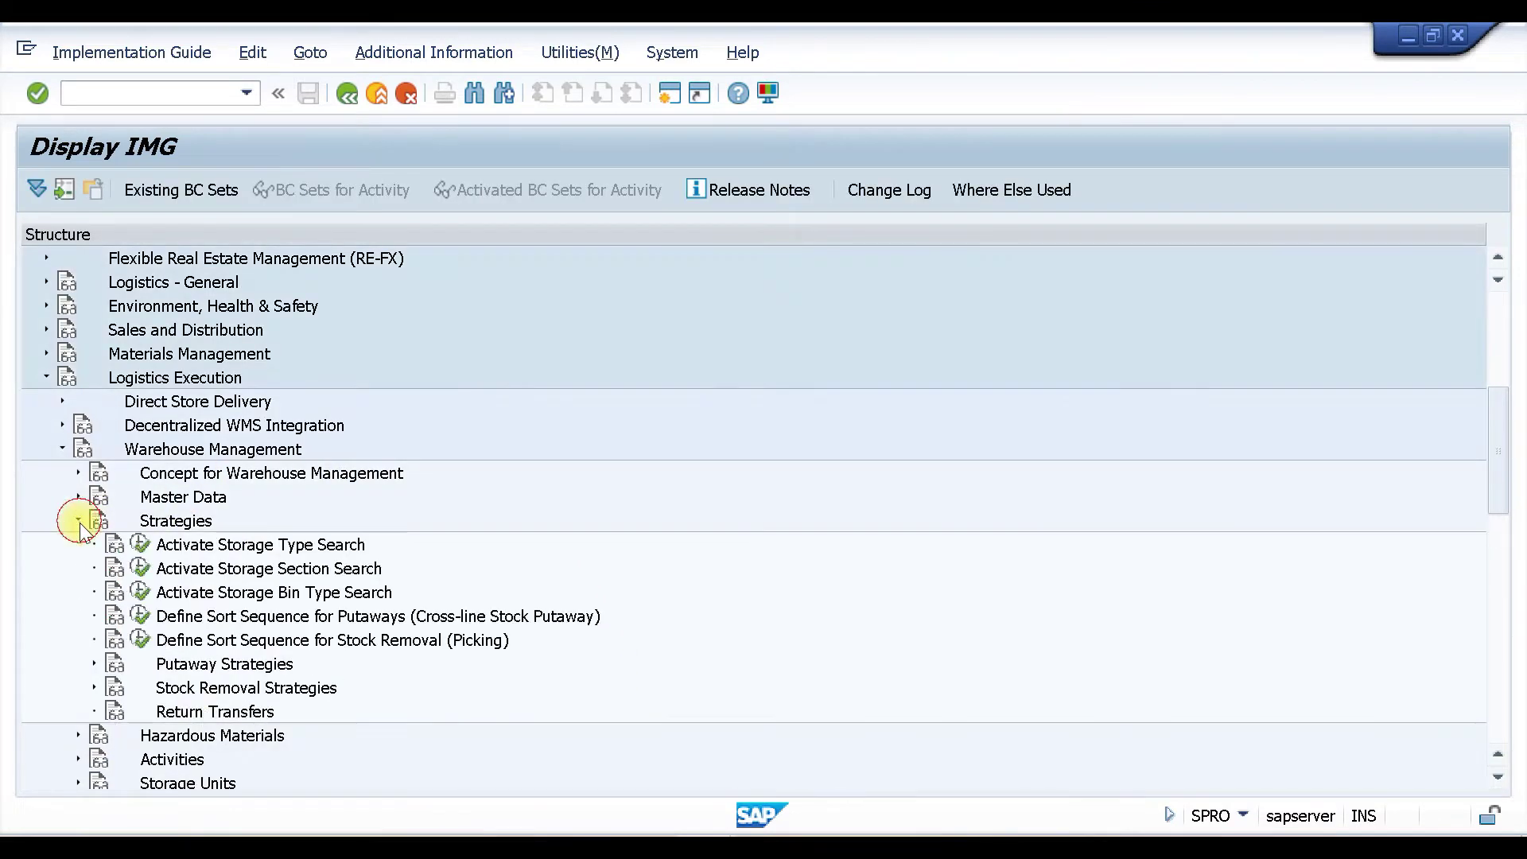
click(140, 545)
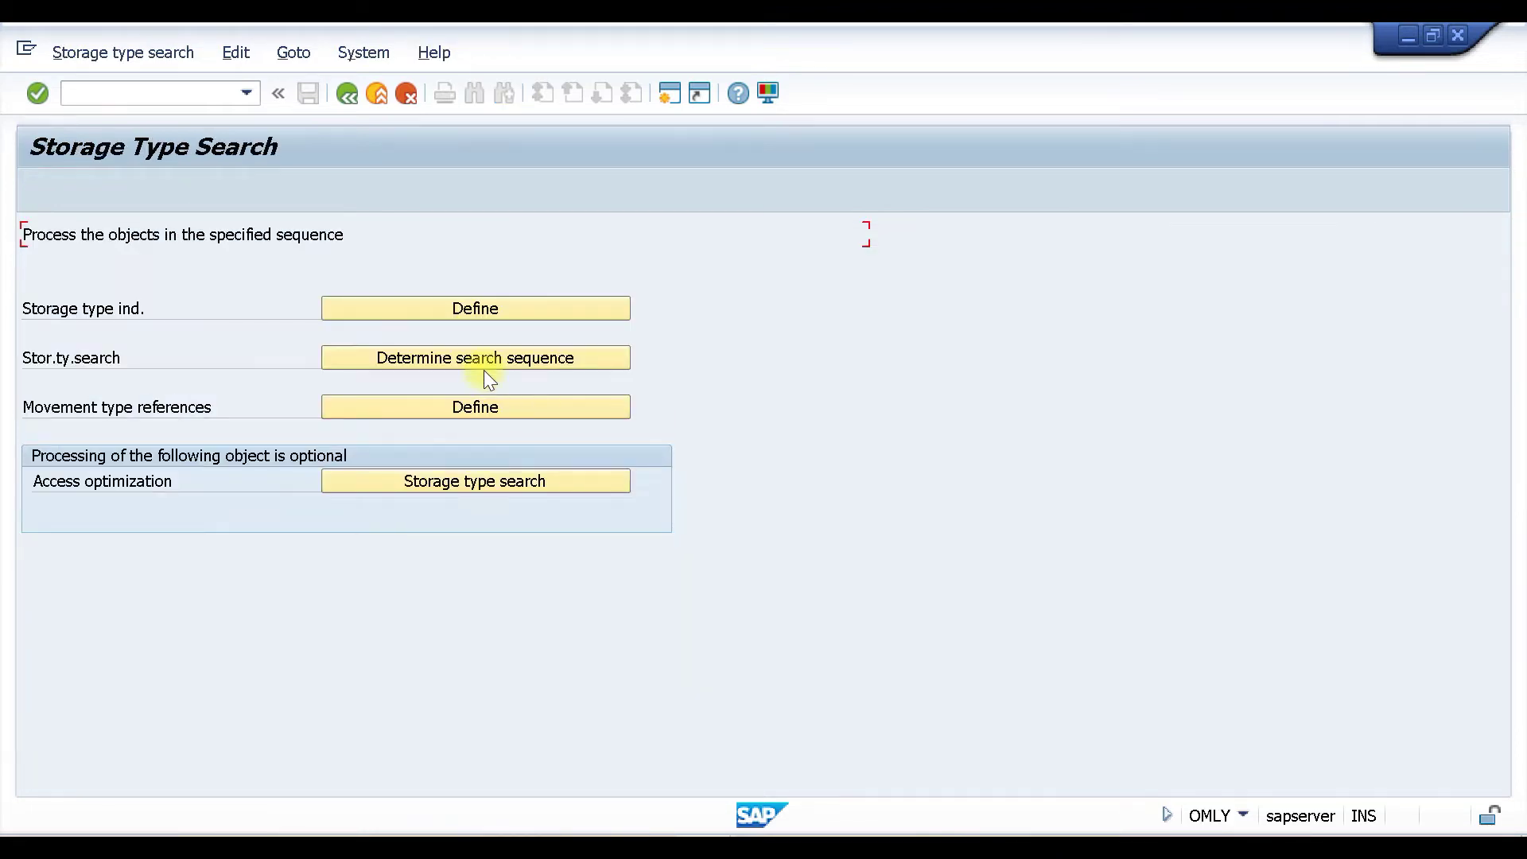
click(490, 356)
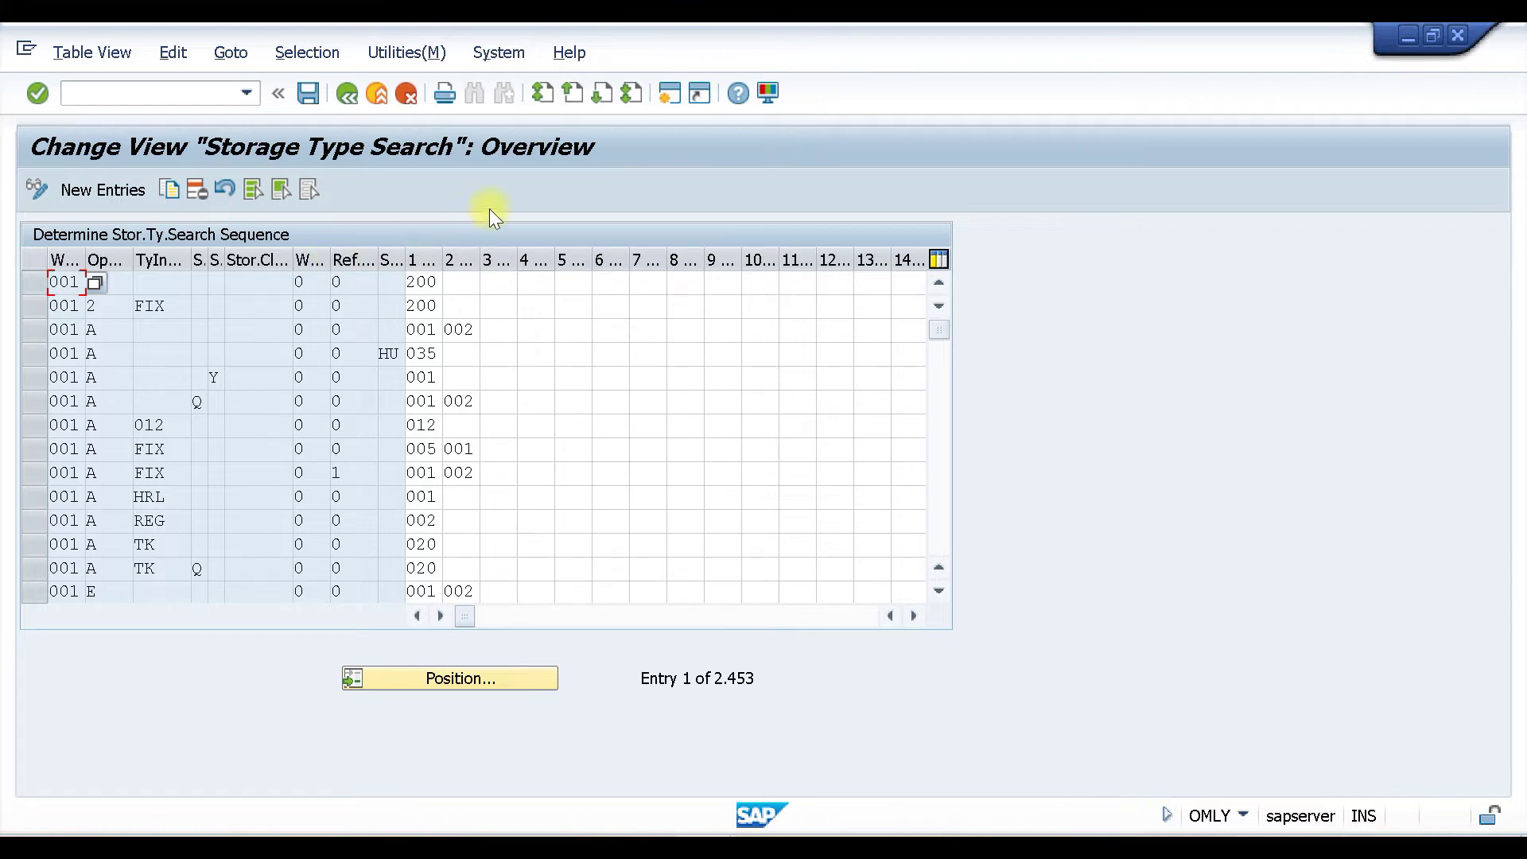
Look up the storage type search entries for warehouse W01 and process A, and return to the implementation guide.
click(102, 329)
drag(102, 330, 80, 330)
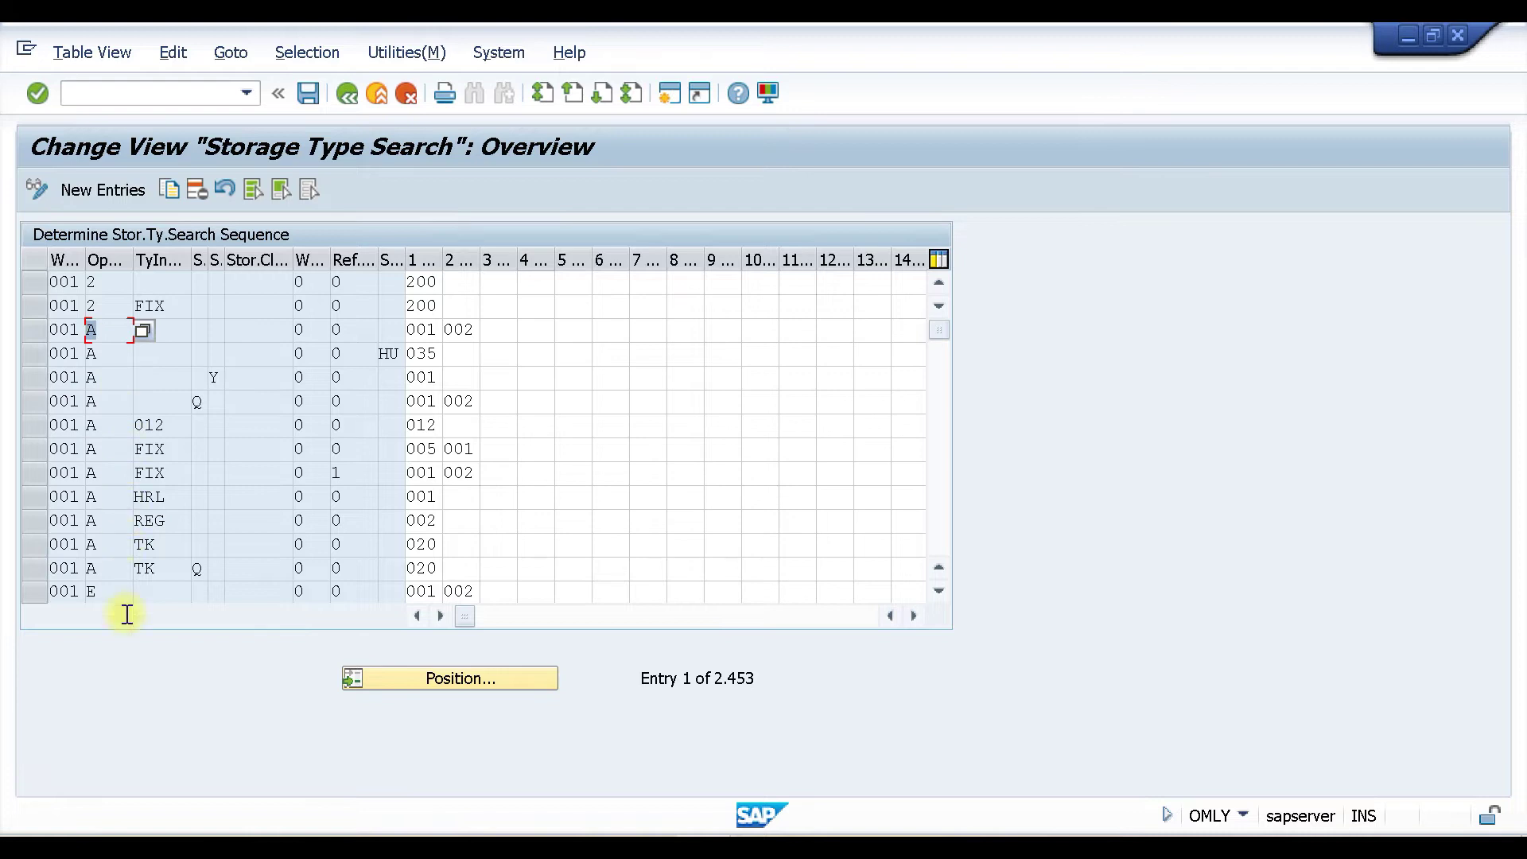
drag(112, 590, 53, 591)
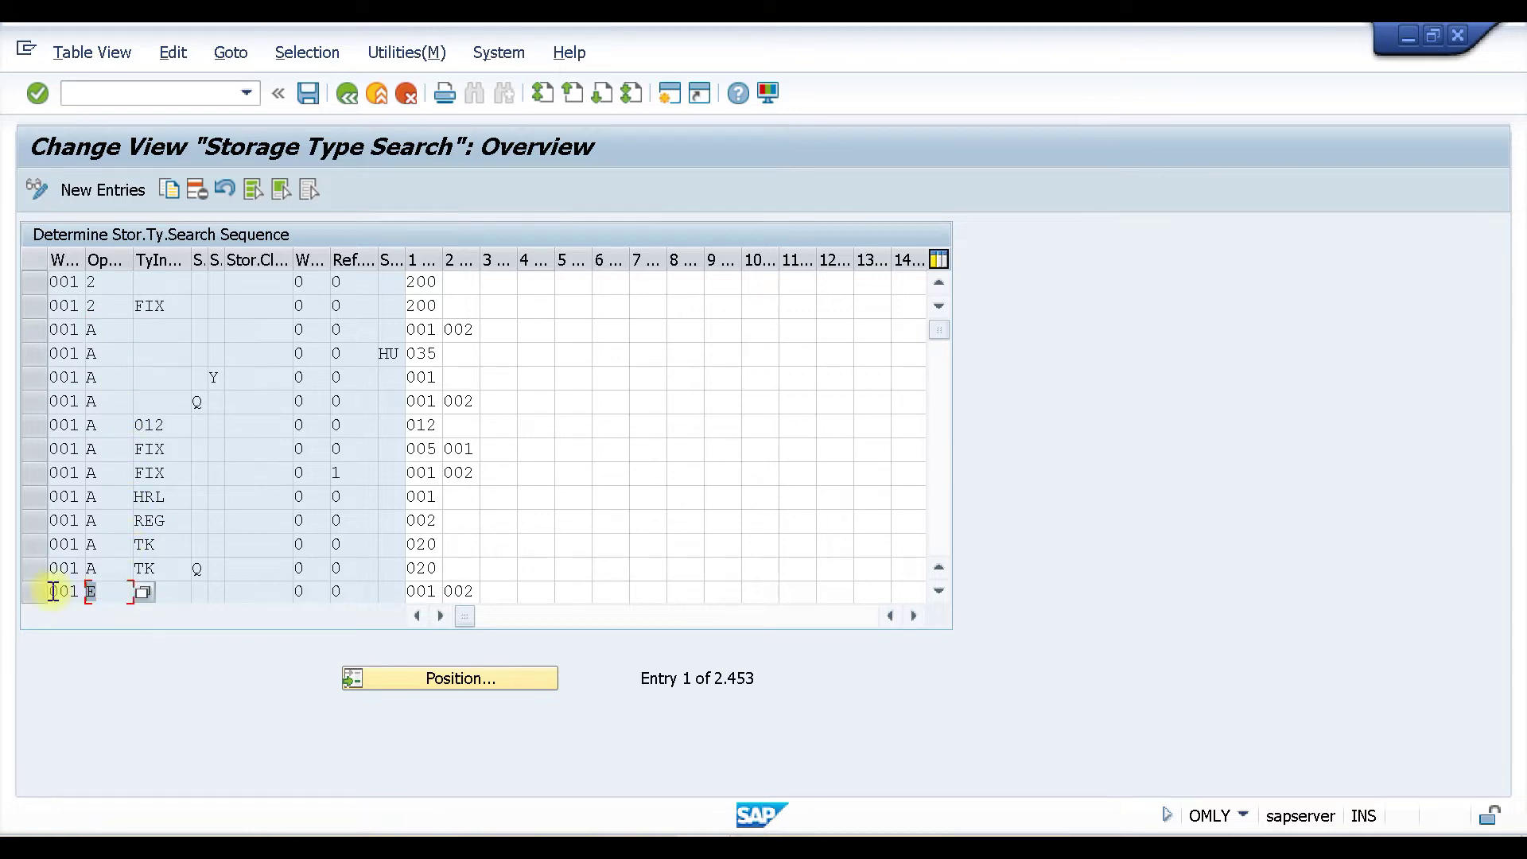
click(461, 687)
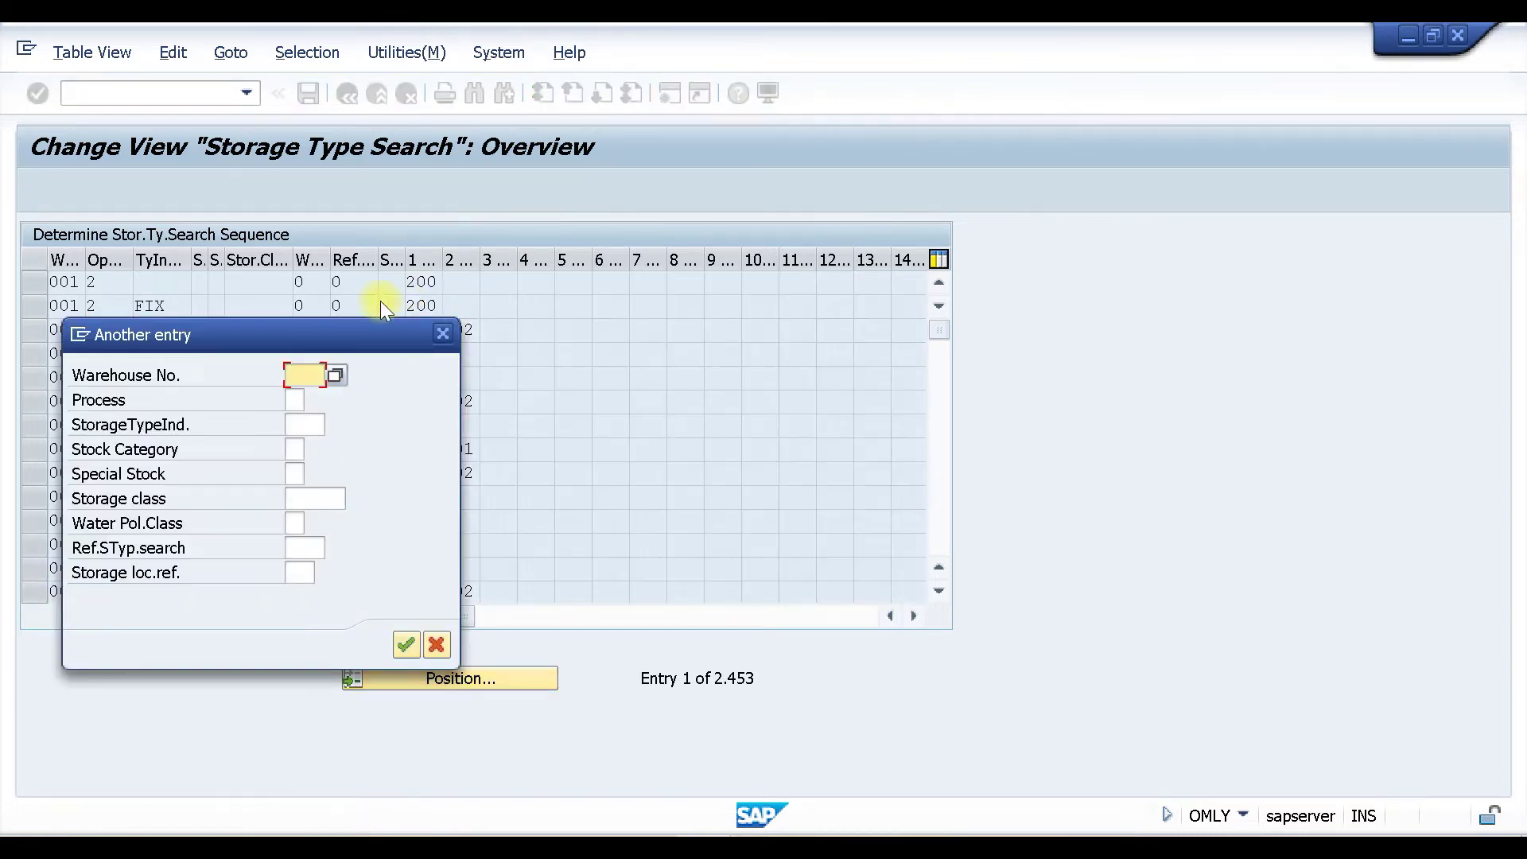
text(W01)
key(Tab)
text(a)
key(Return)
key(Return)
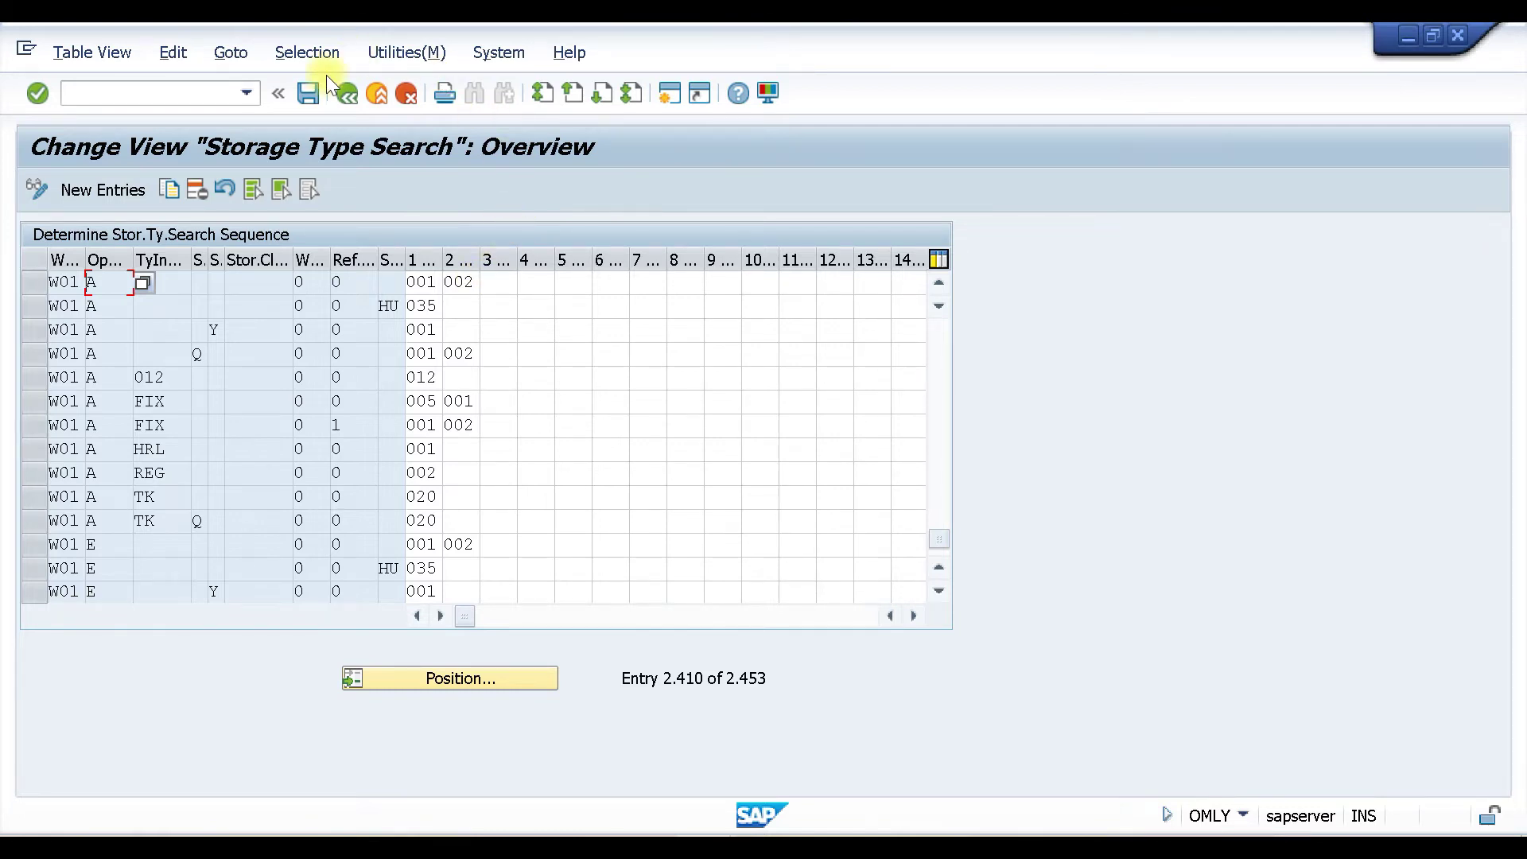
click(347, 98)
click(347, 98)
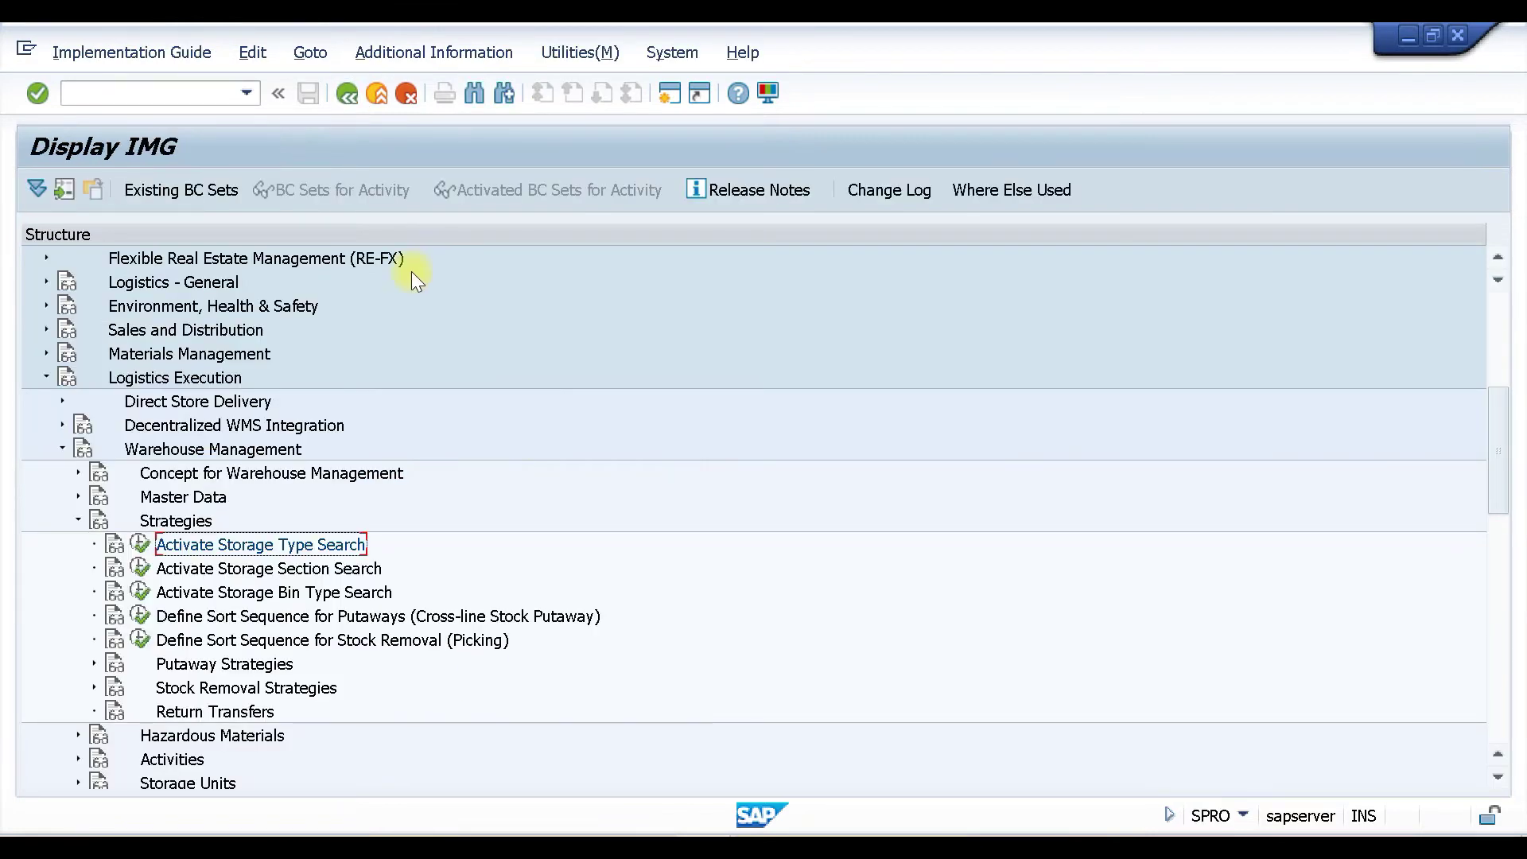
Collapse Strategies and open Define Movement Types under Warehouse Management, Activities, Transfers.
click(79, 521)
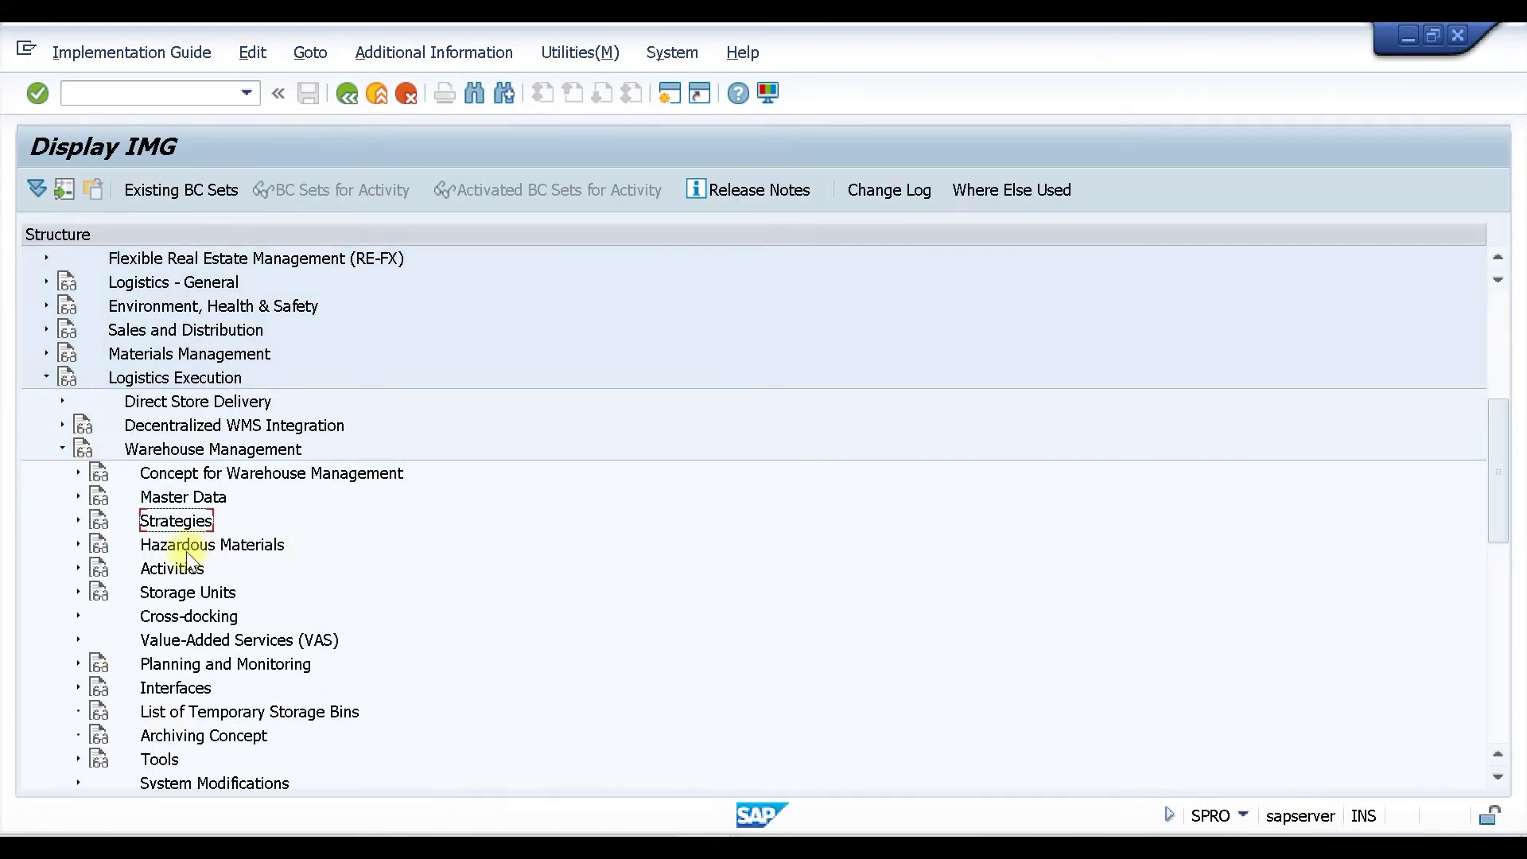
click(77, 567)
scroll(501, 461, down, 2)
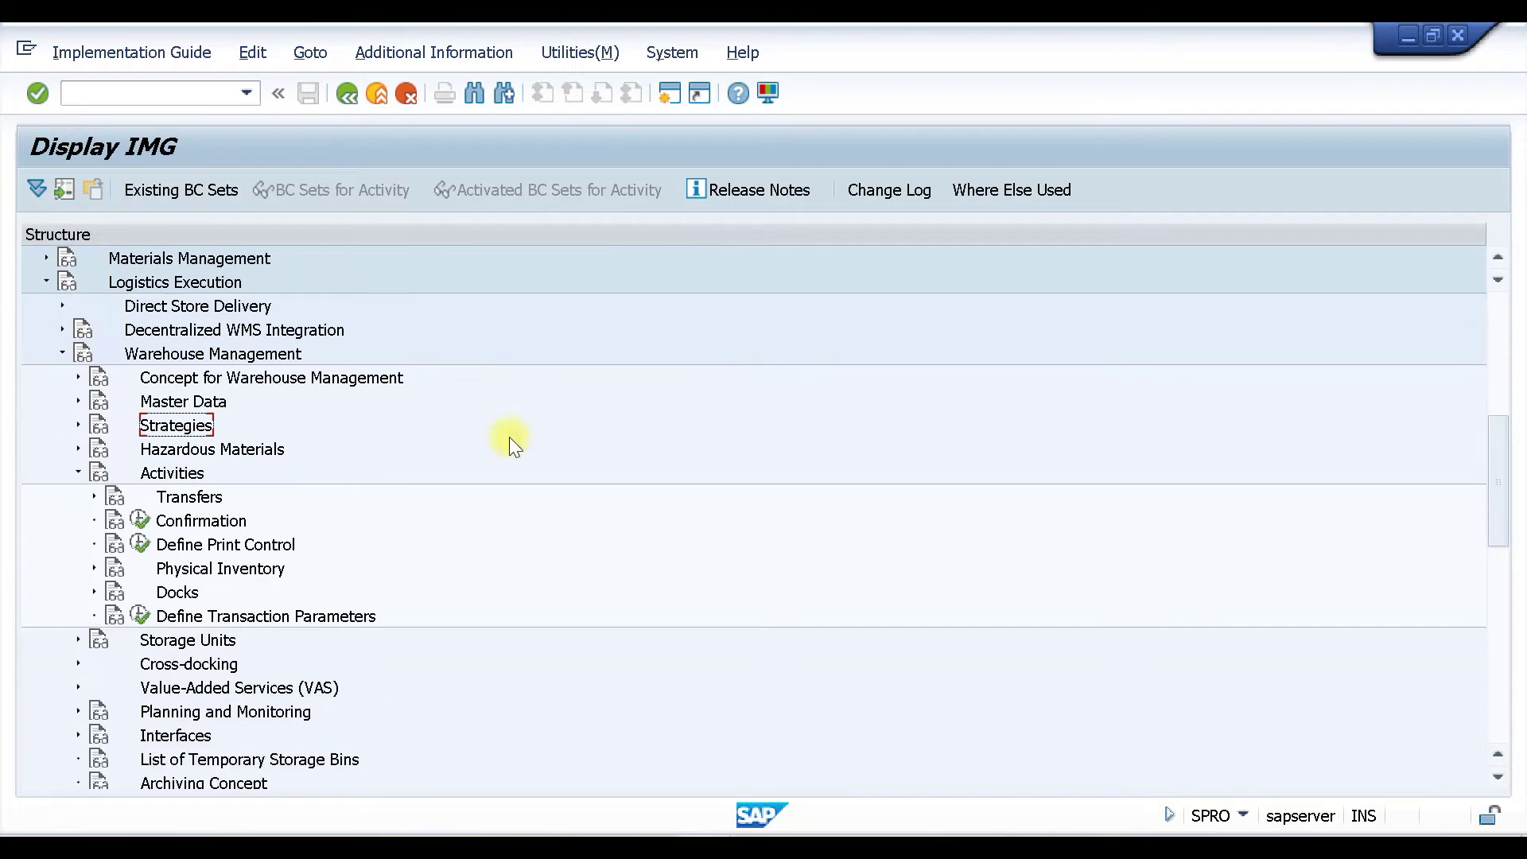
click(94, 495)
scroll(509, 469, down, 2)
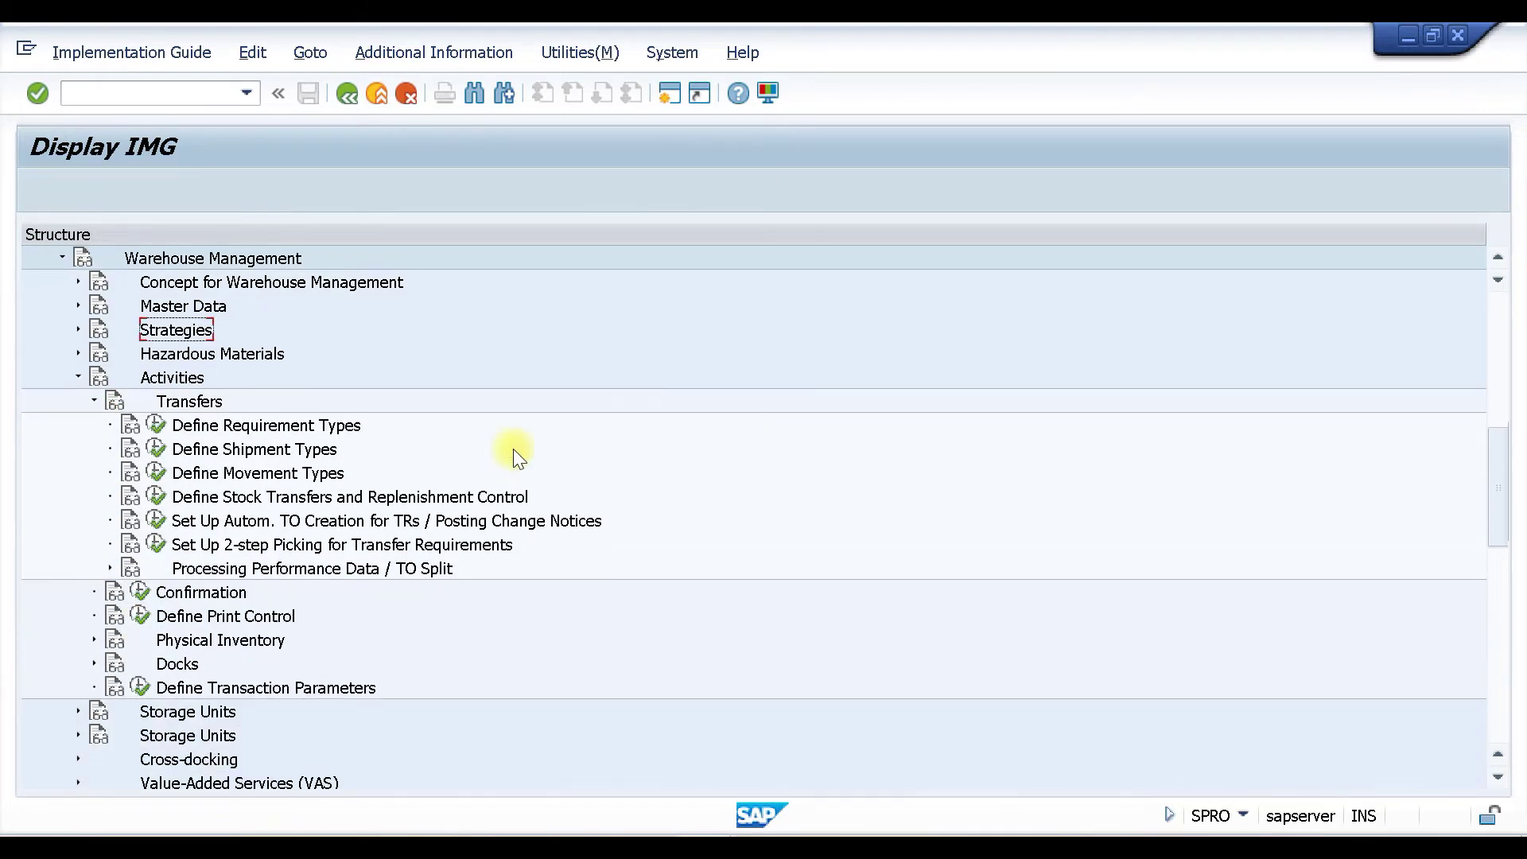
scroll(514, 449, down, 1)
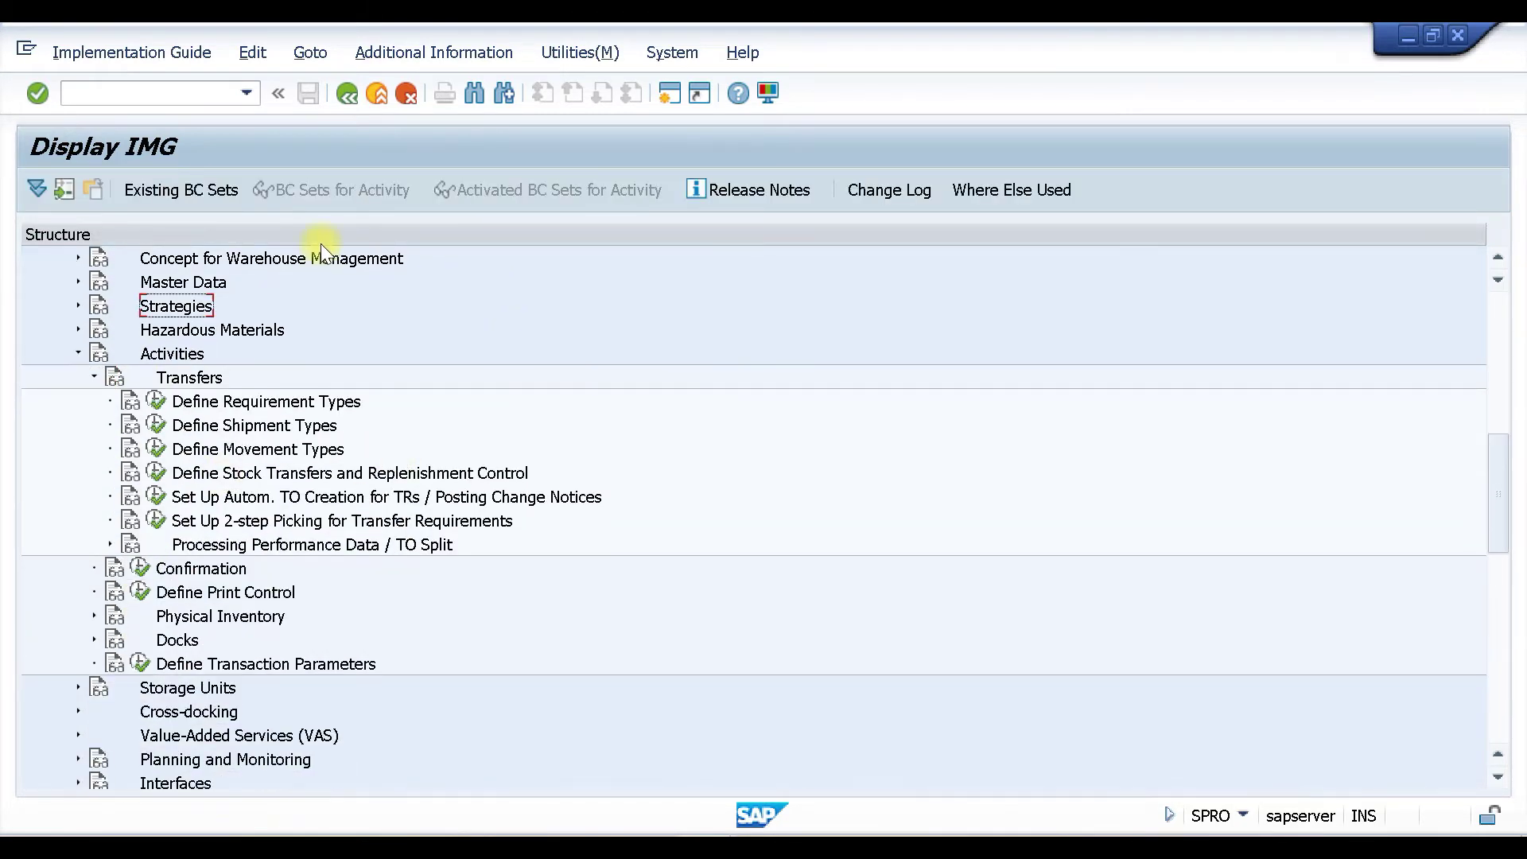
click(157, 450)
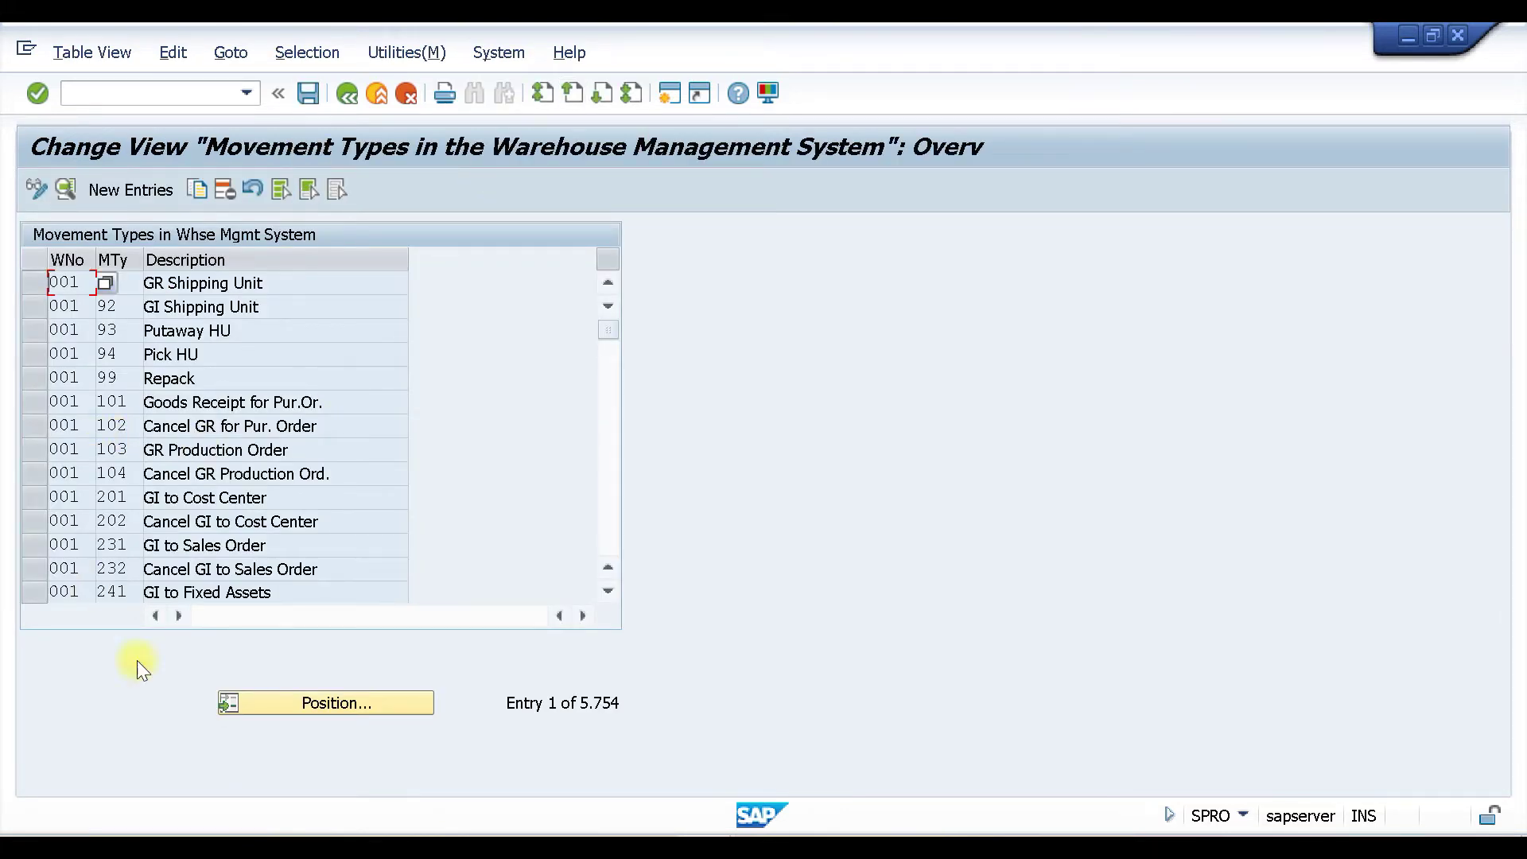
Position the movement types list at warehouse W01, movement type 201.
click(270, 710)
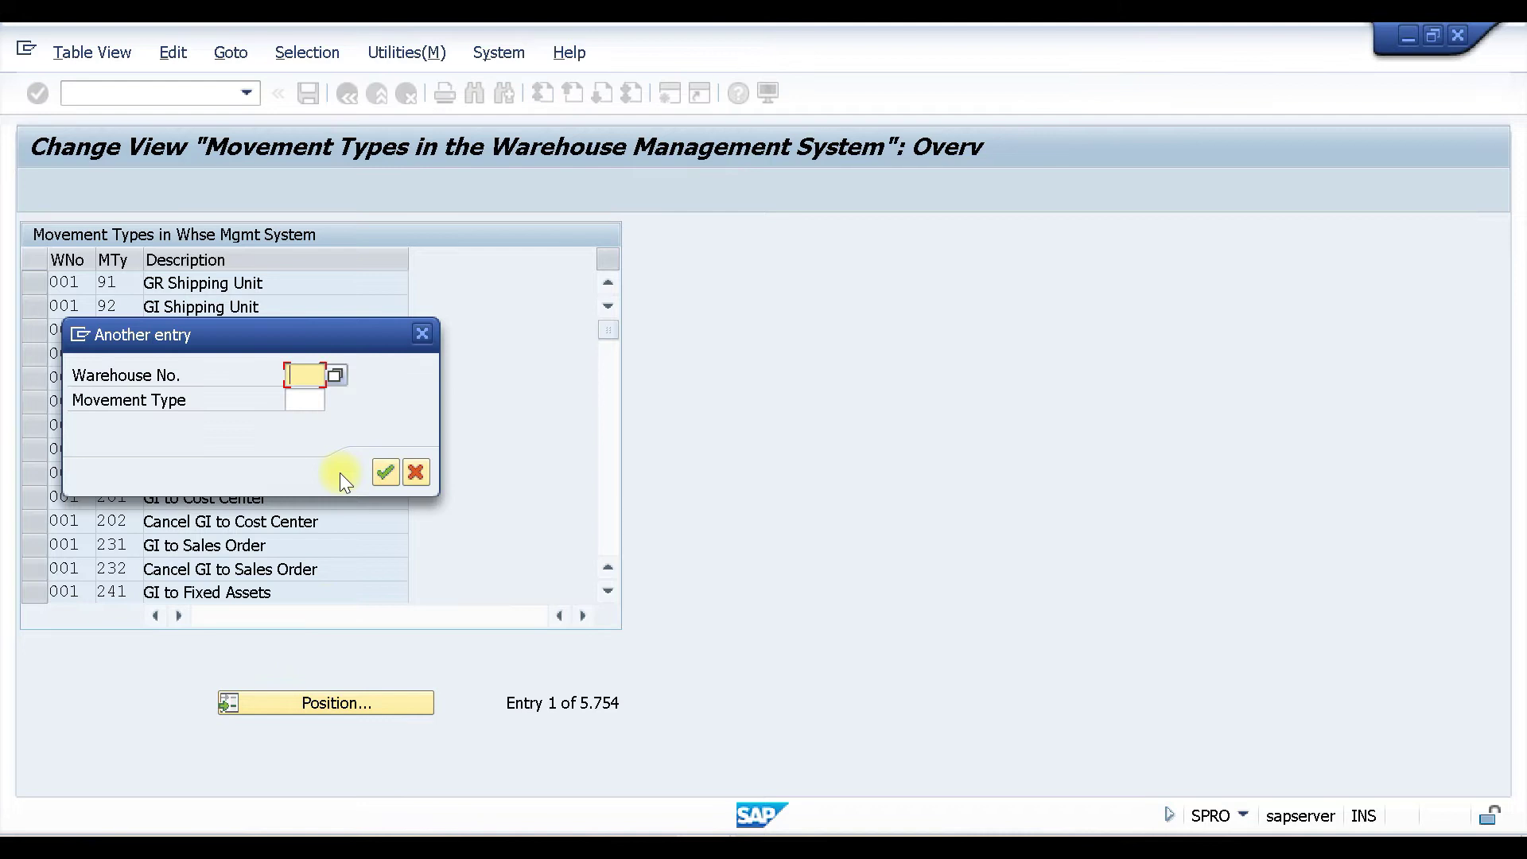
text(W01)
key(Tab)
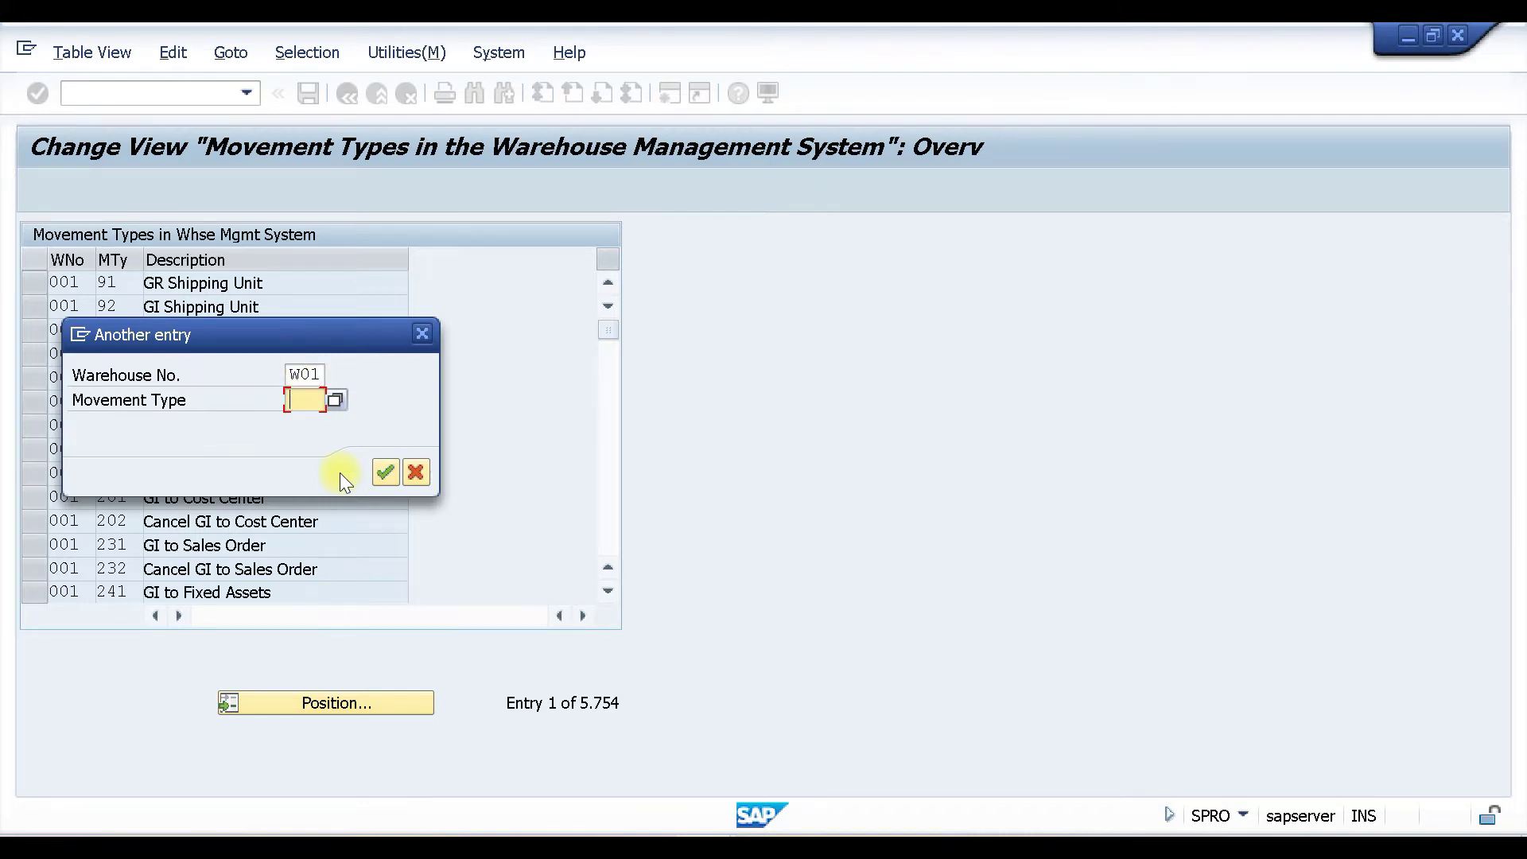
text(201)
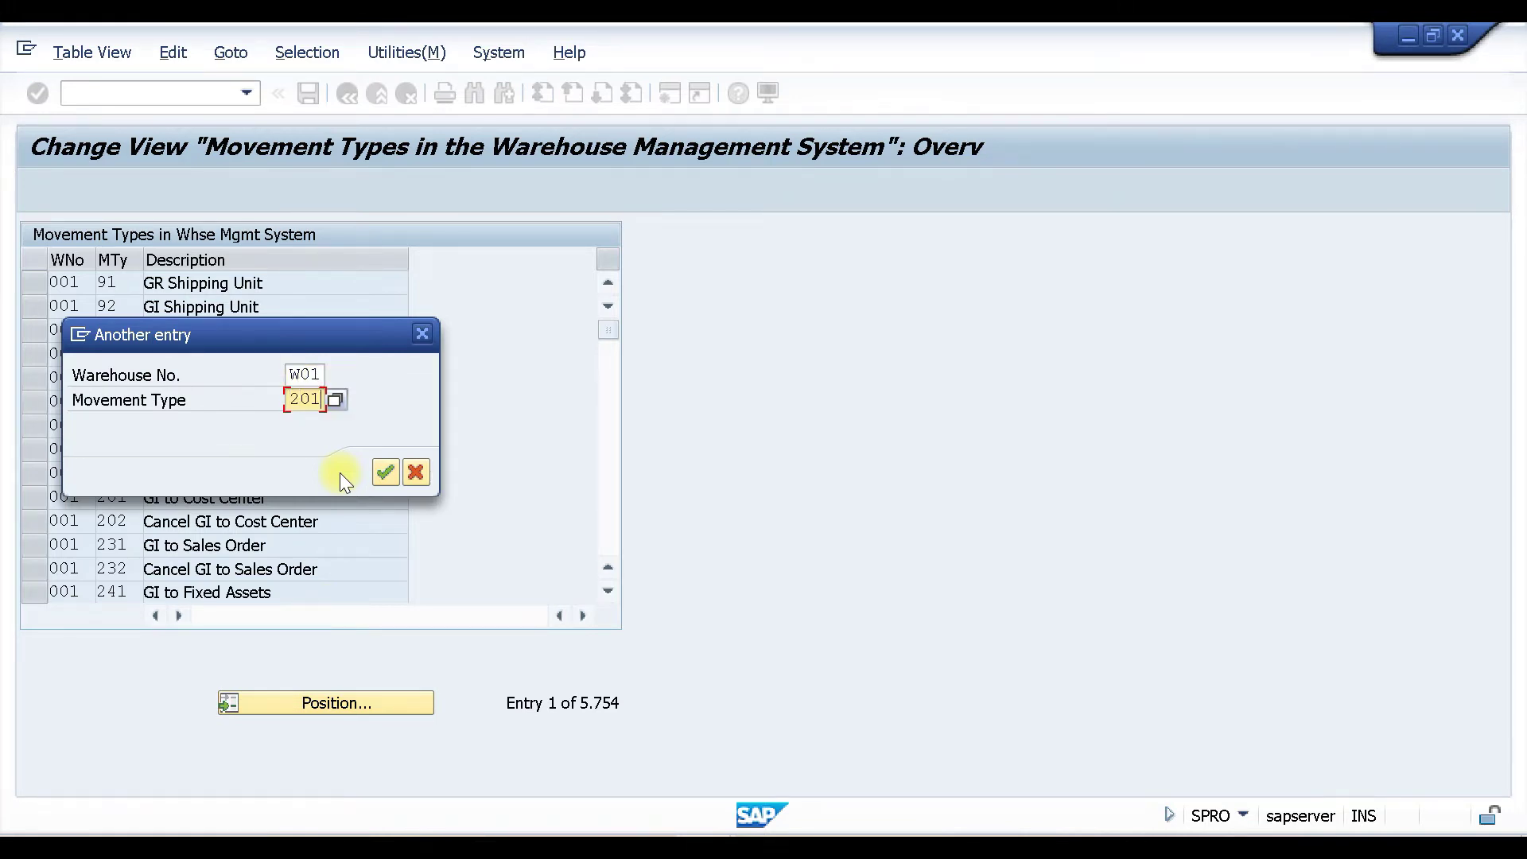
key(Return)
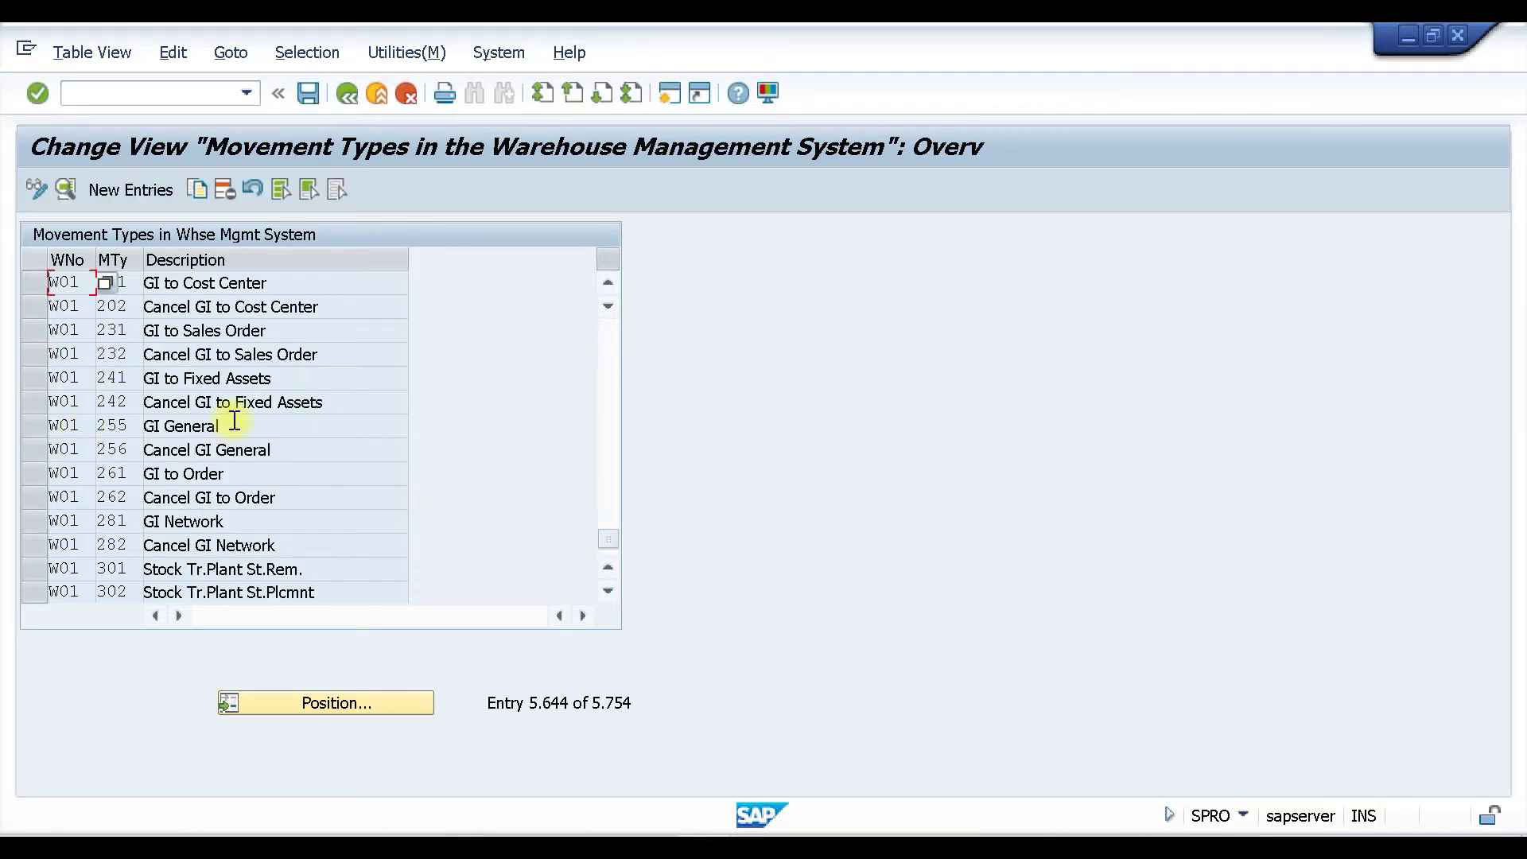
Open the details of the W01 movement type 201, GI to Cost Center.
scroll(262, 462, up, 2)
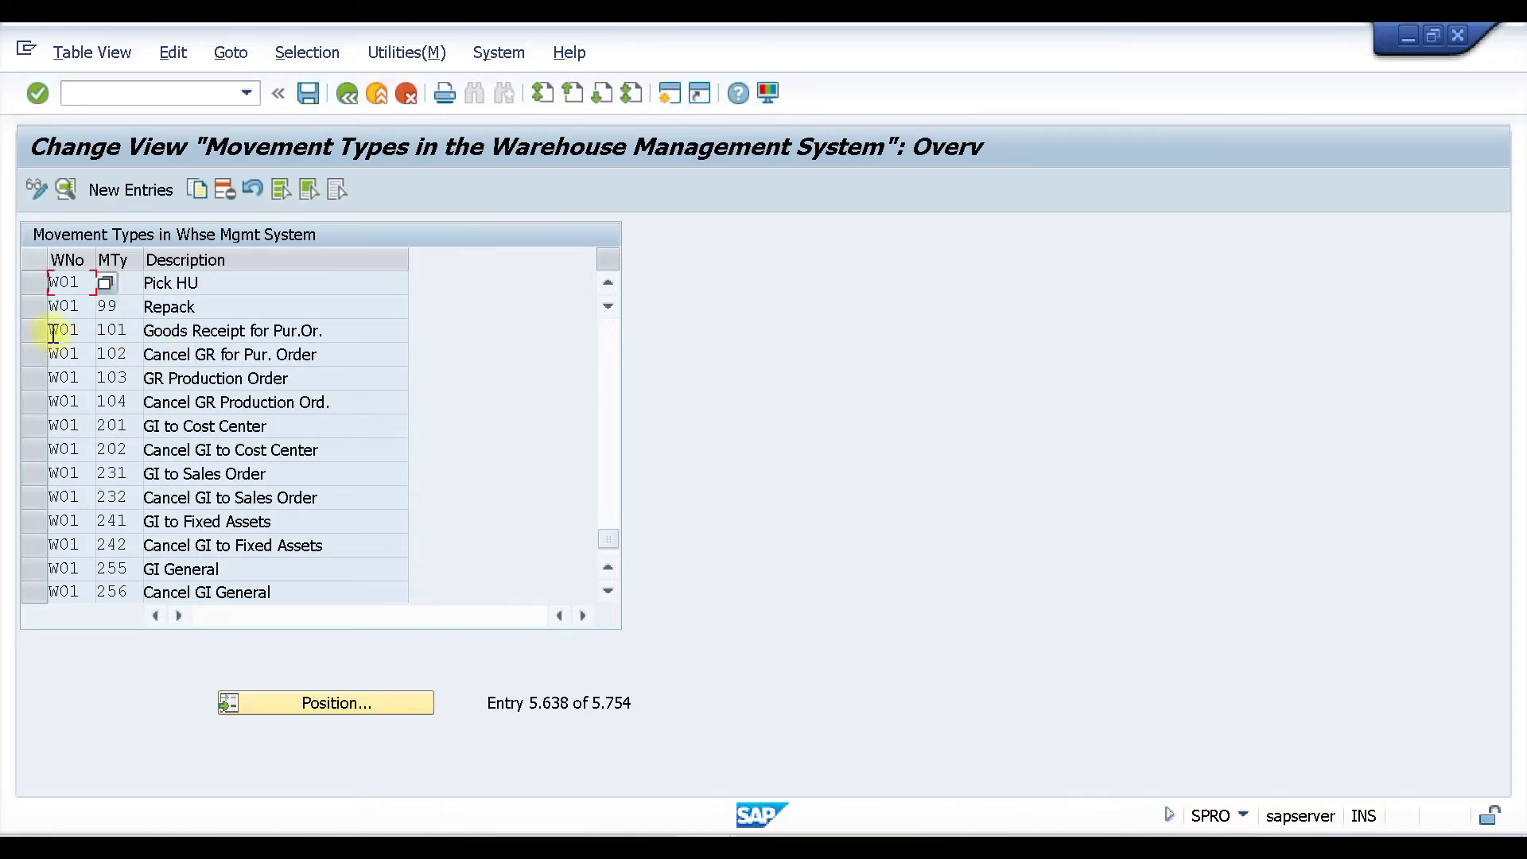
drag(144, 331, 349, 330)
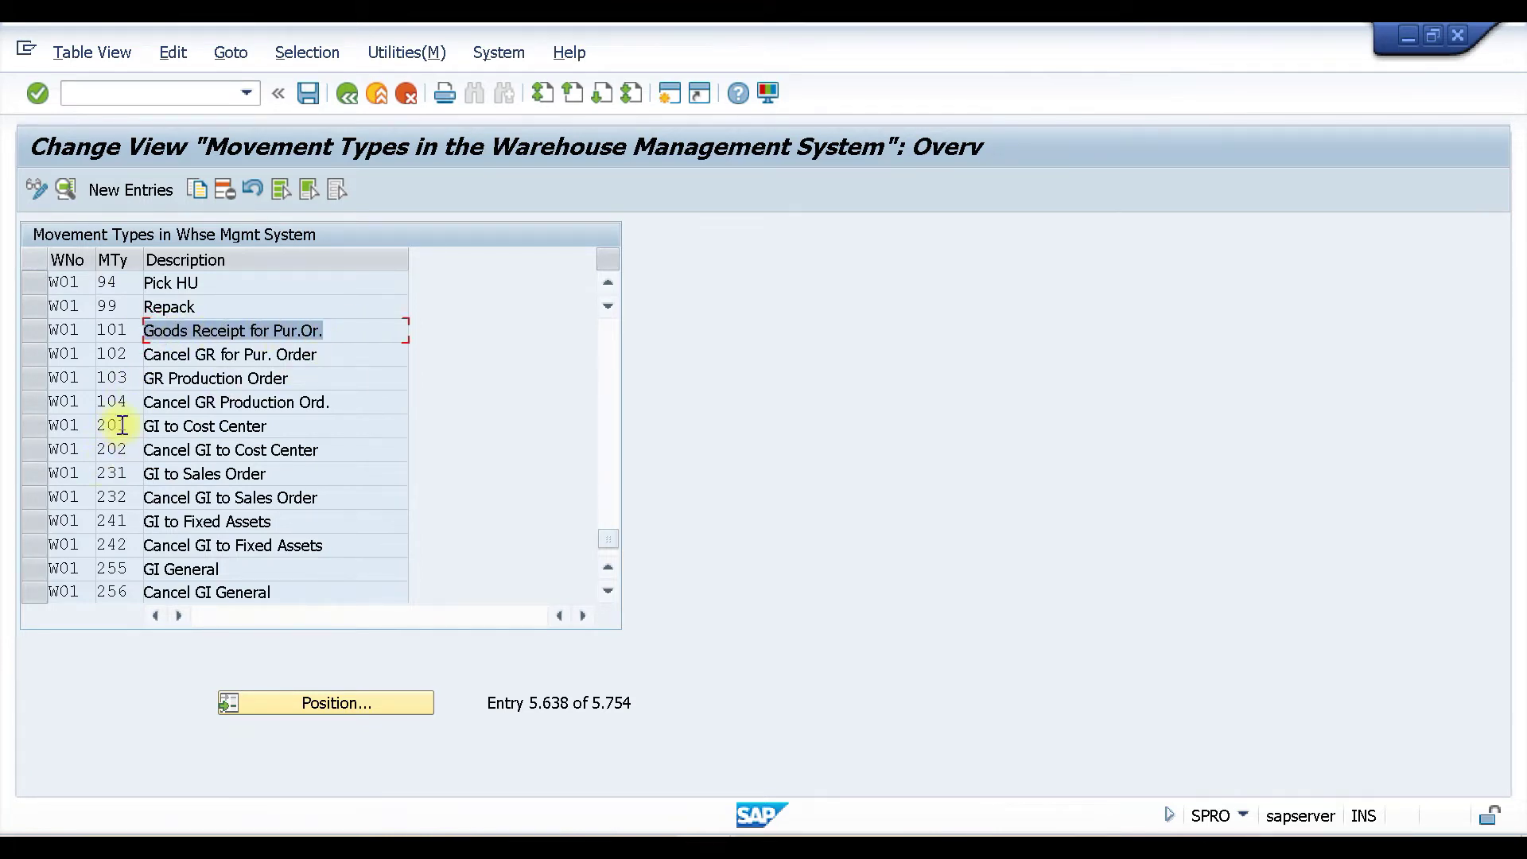
drag(283, 422, 140, 425)
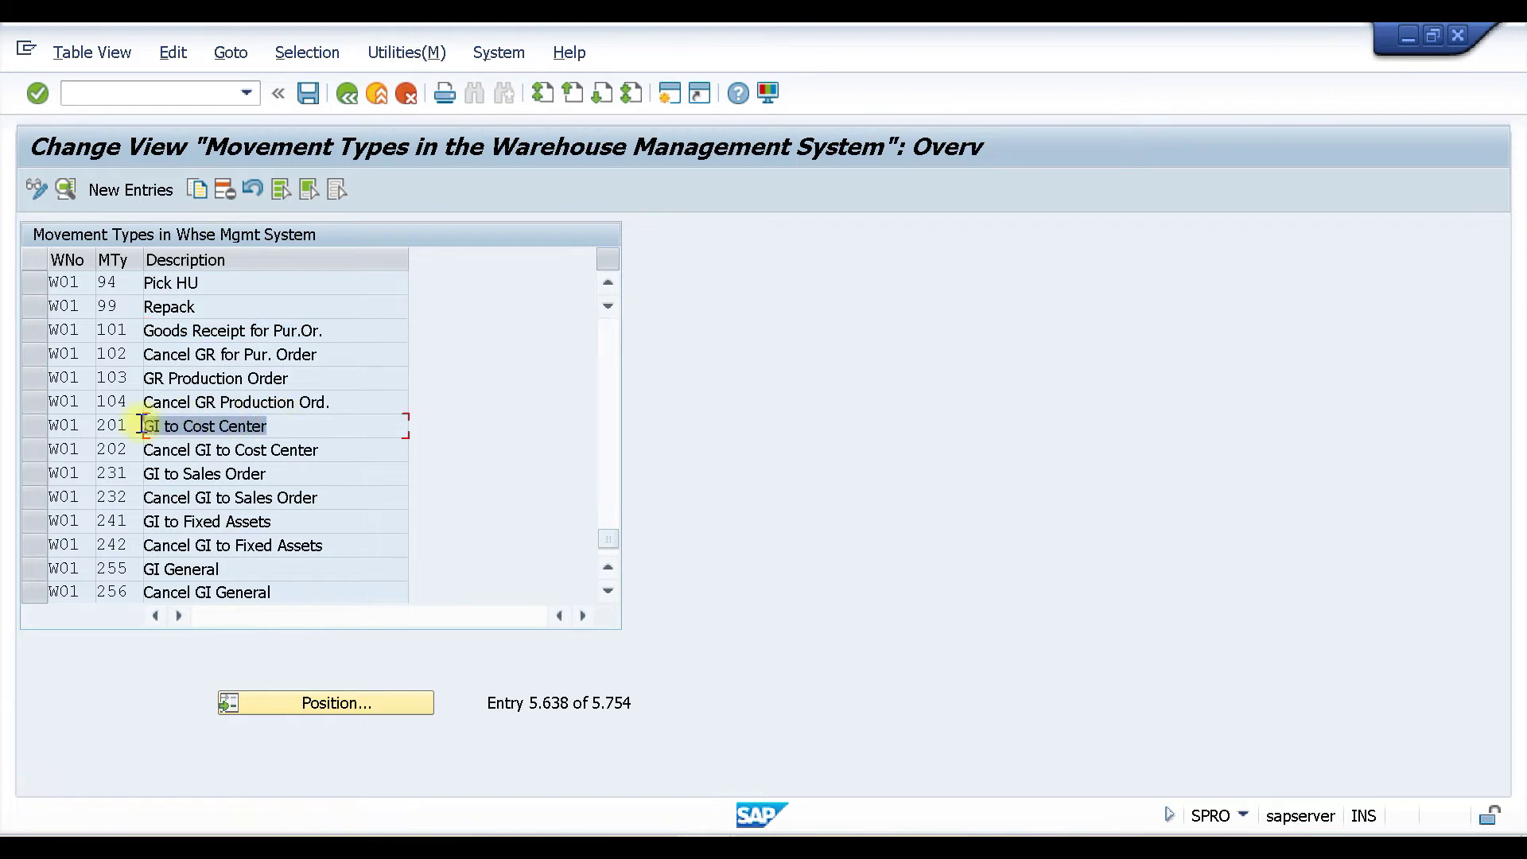
click(36, 427)
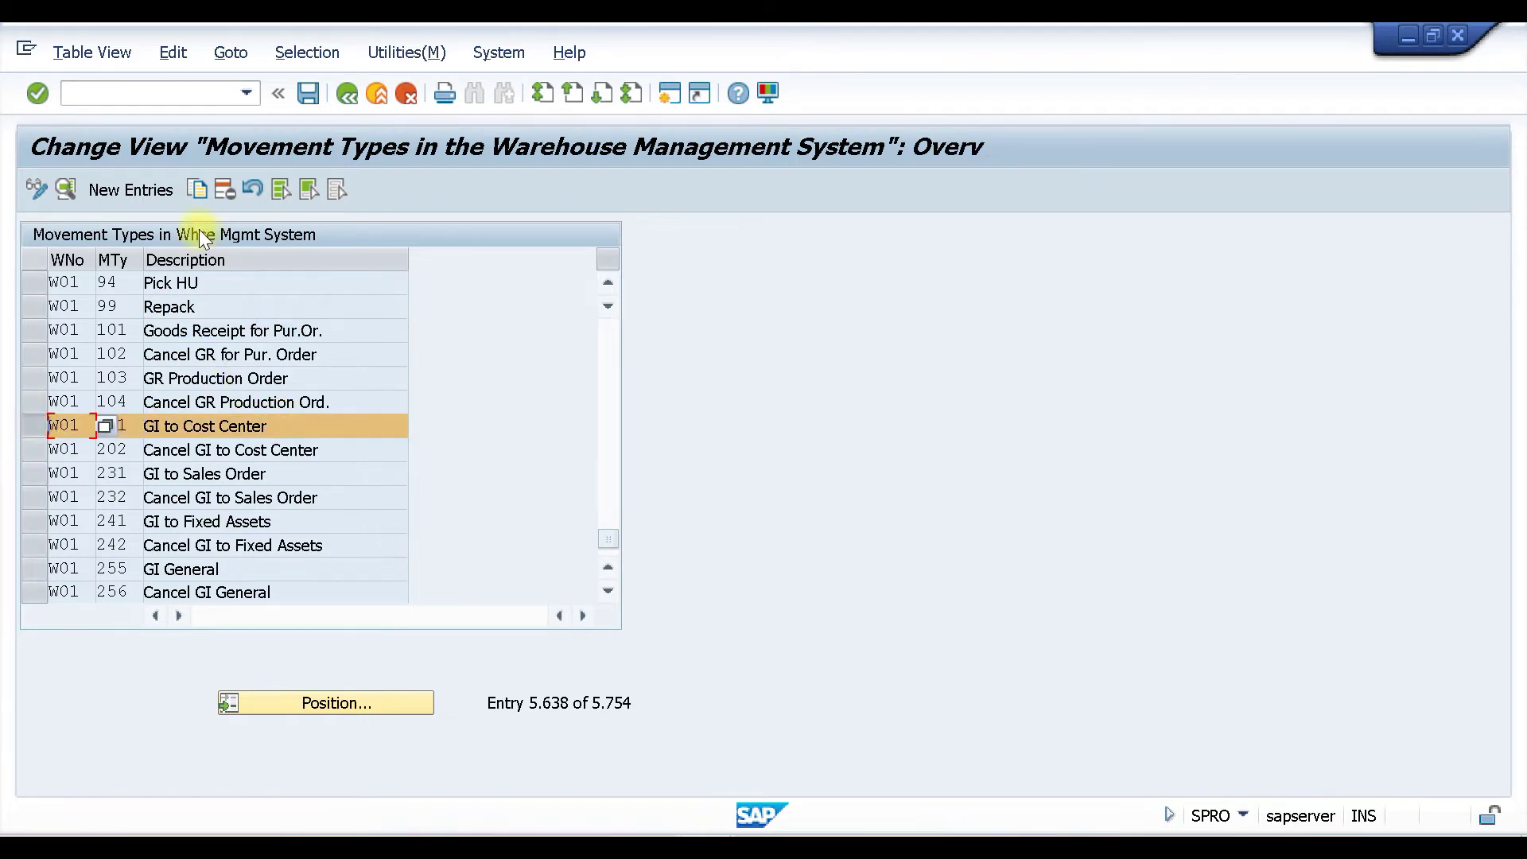
click(63, 189)
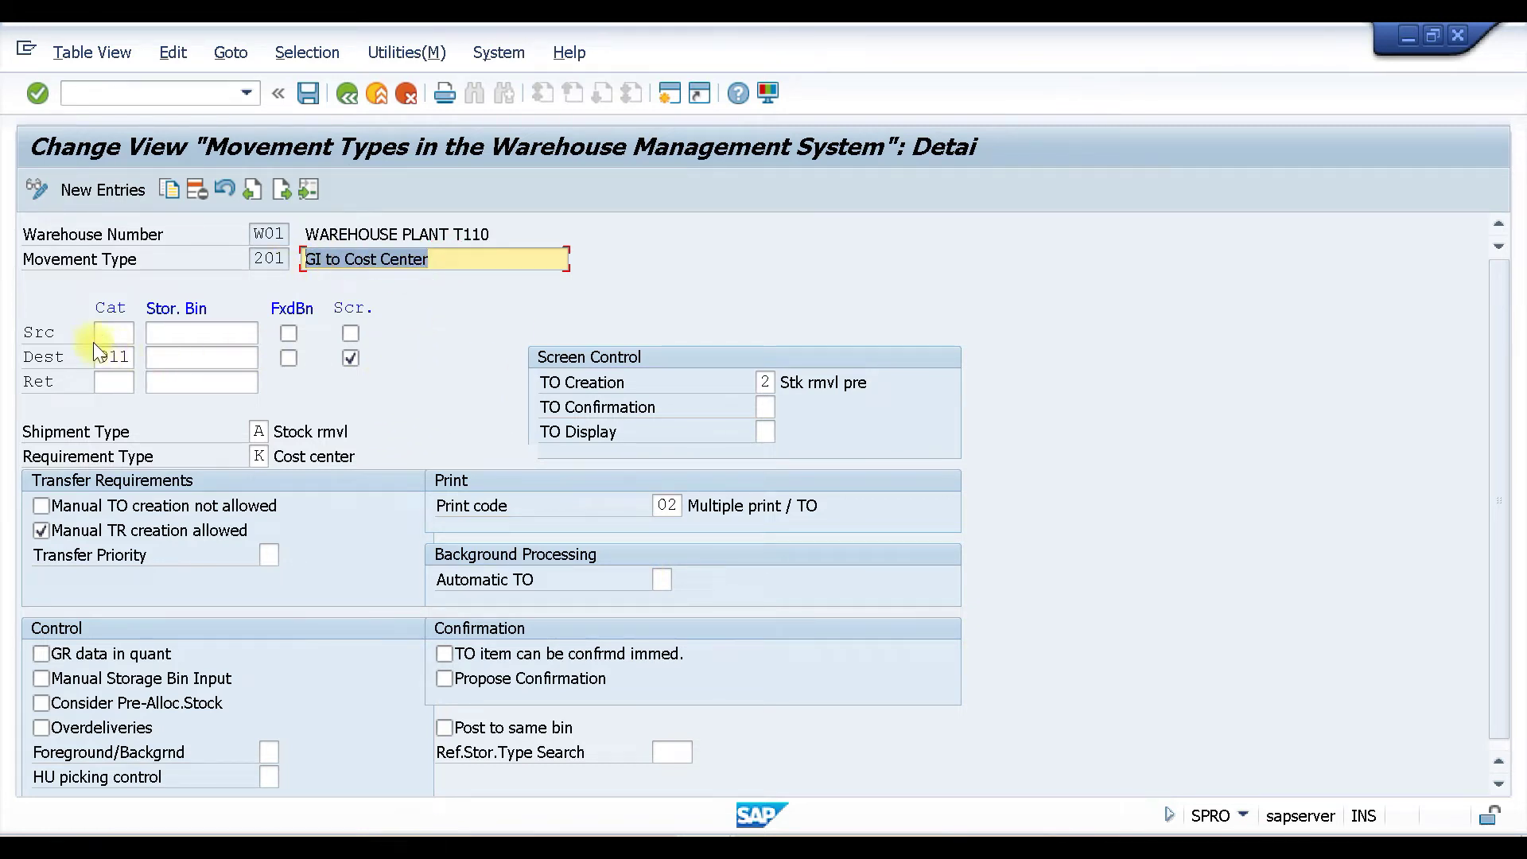
Set TO Confirmation under Screen Control to 2, the list screen with quantities ready for input (stock removal).
drag(104, 358, 132, 357)
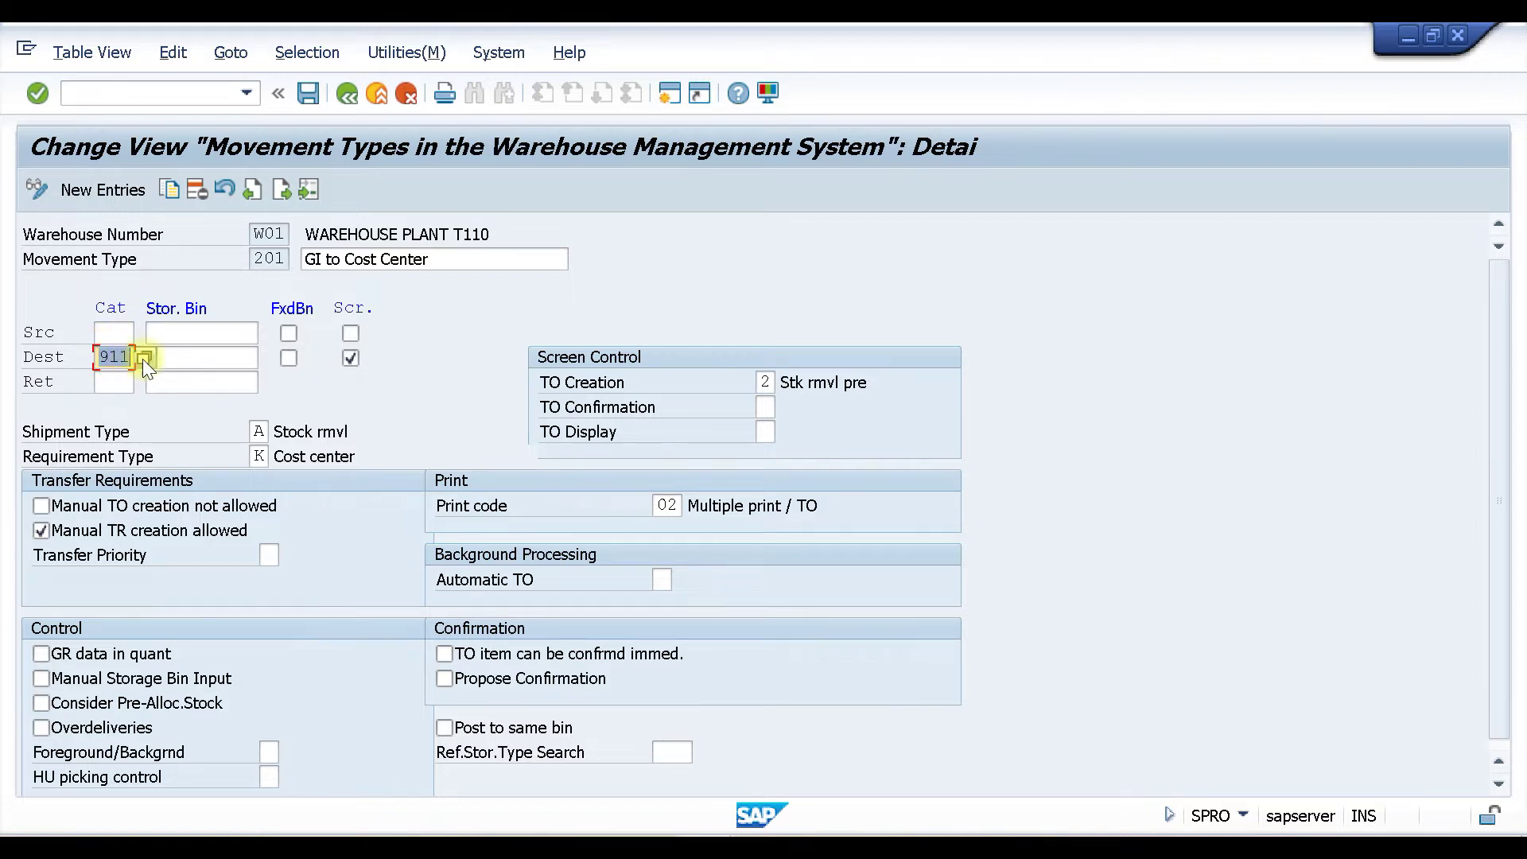
click(109, 333)
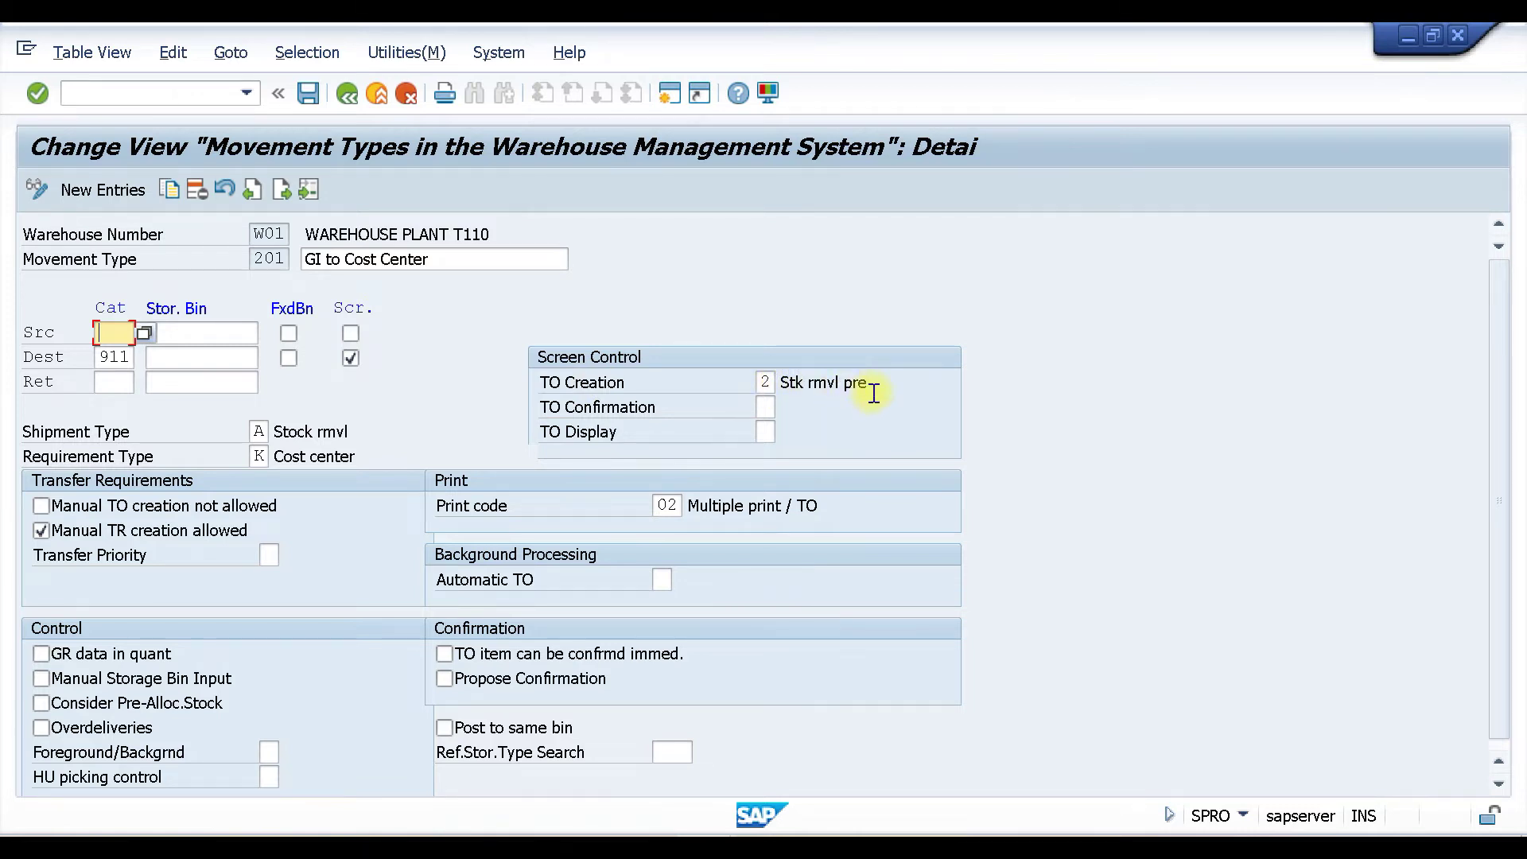
click(766, 408)
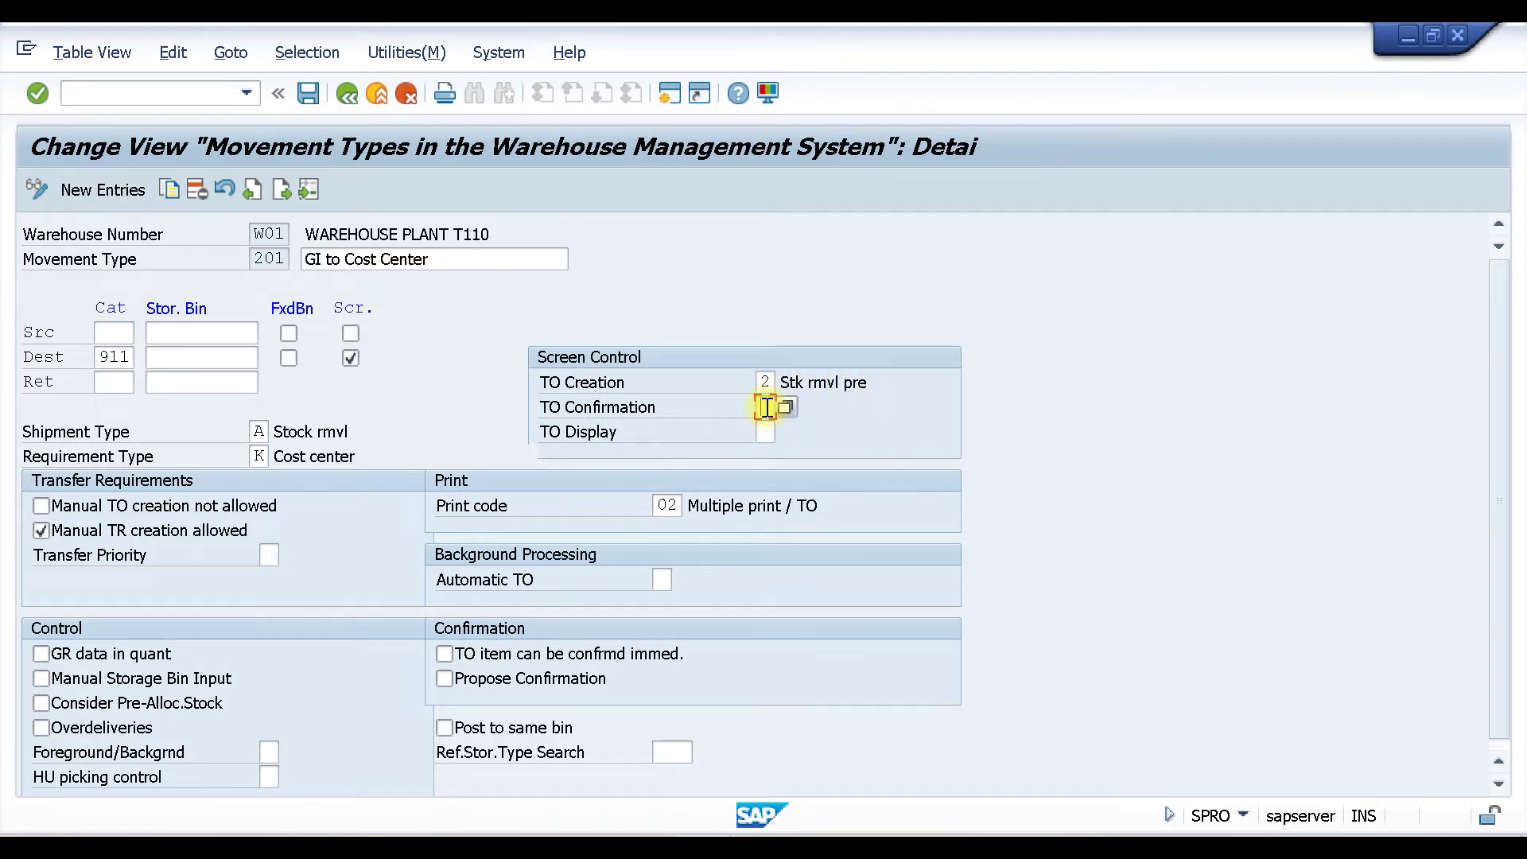
click(789, 406)
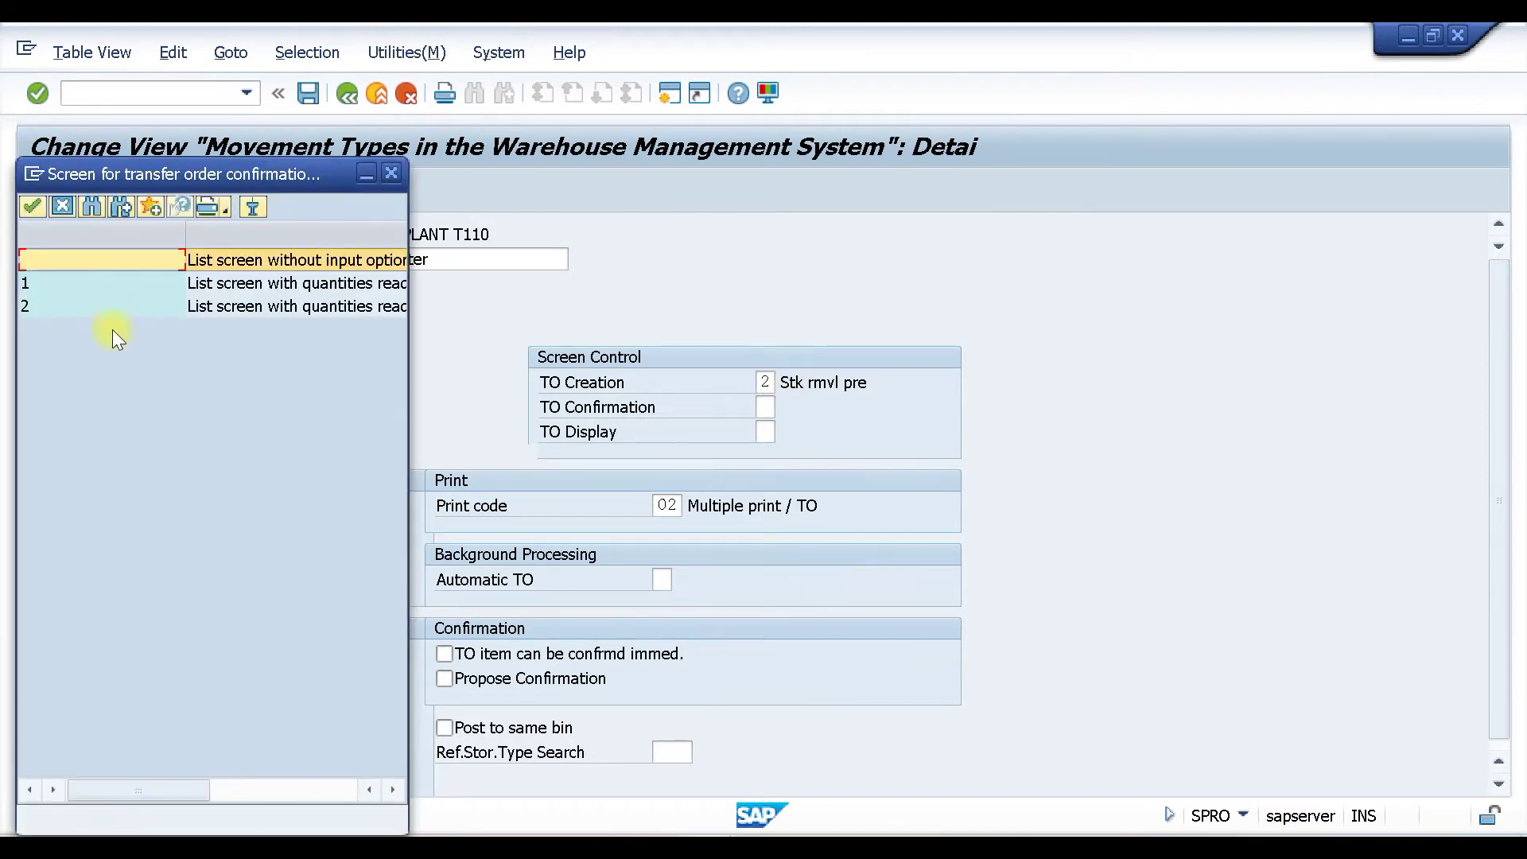
drag(405, 291, 879, 310)
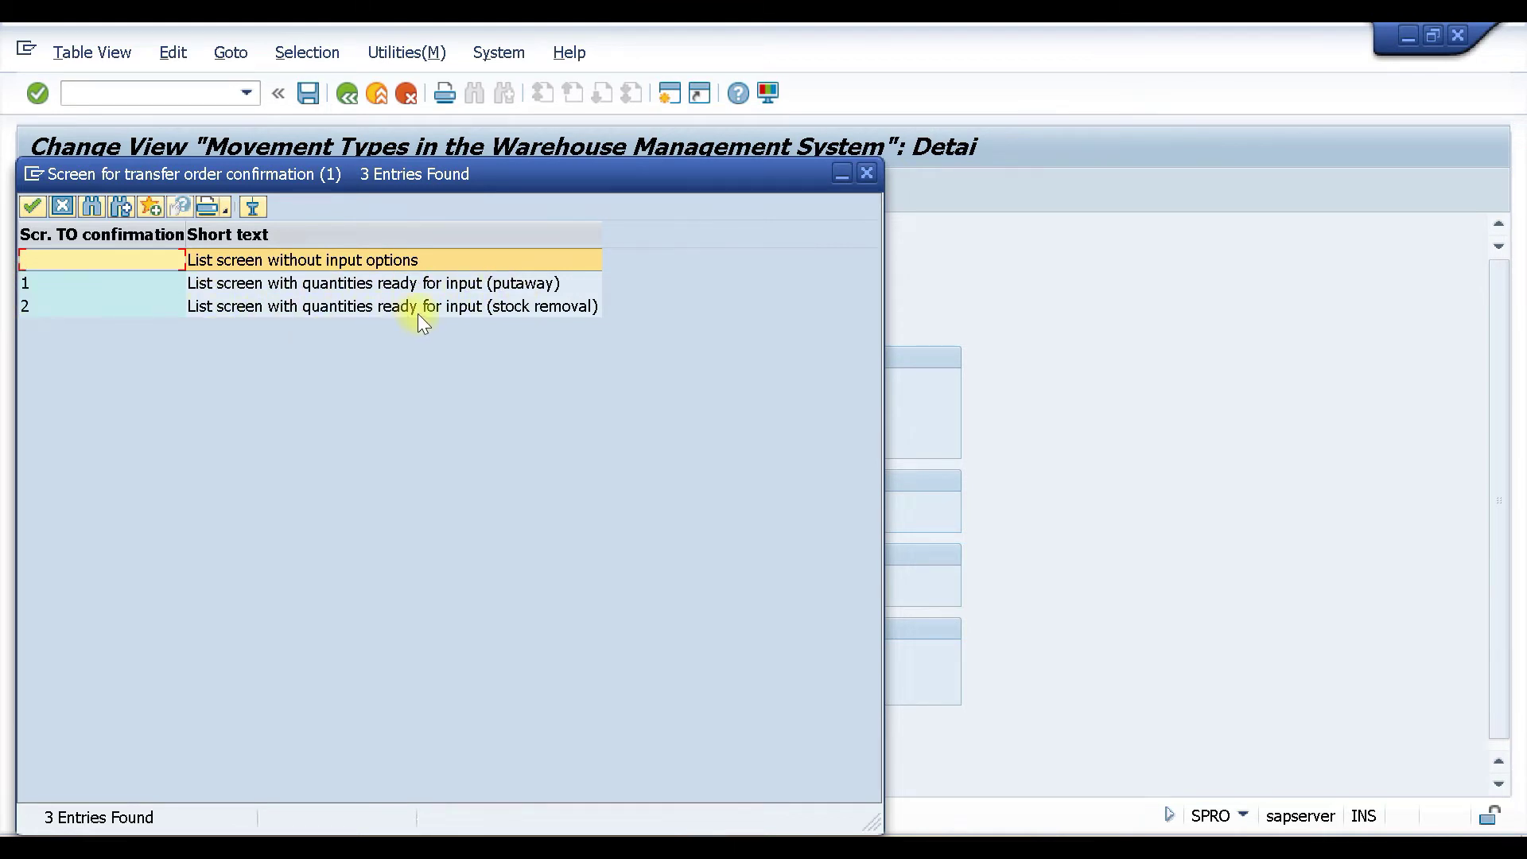
double_click(448, 307)
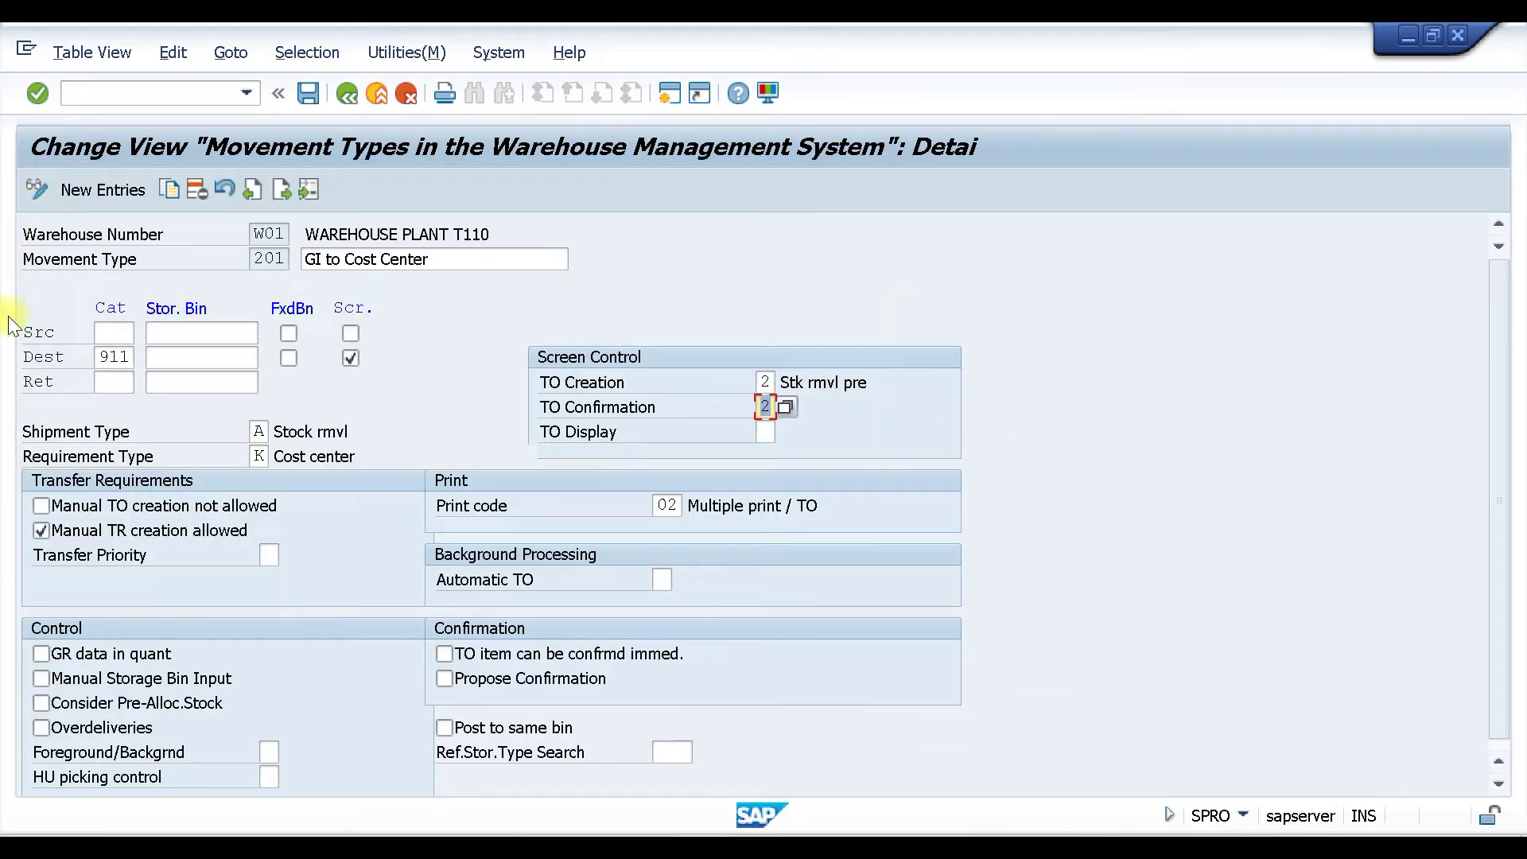
Check the shipment and requirement types, save movement type 201 and return to the movement types overview.
click(256, 430)
click(341, 430)
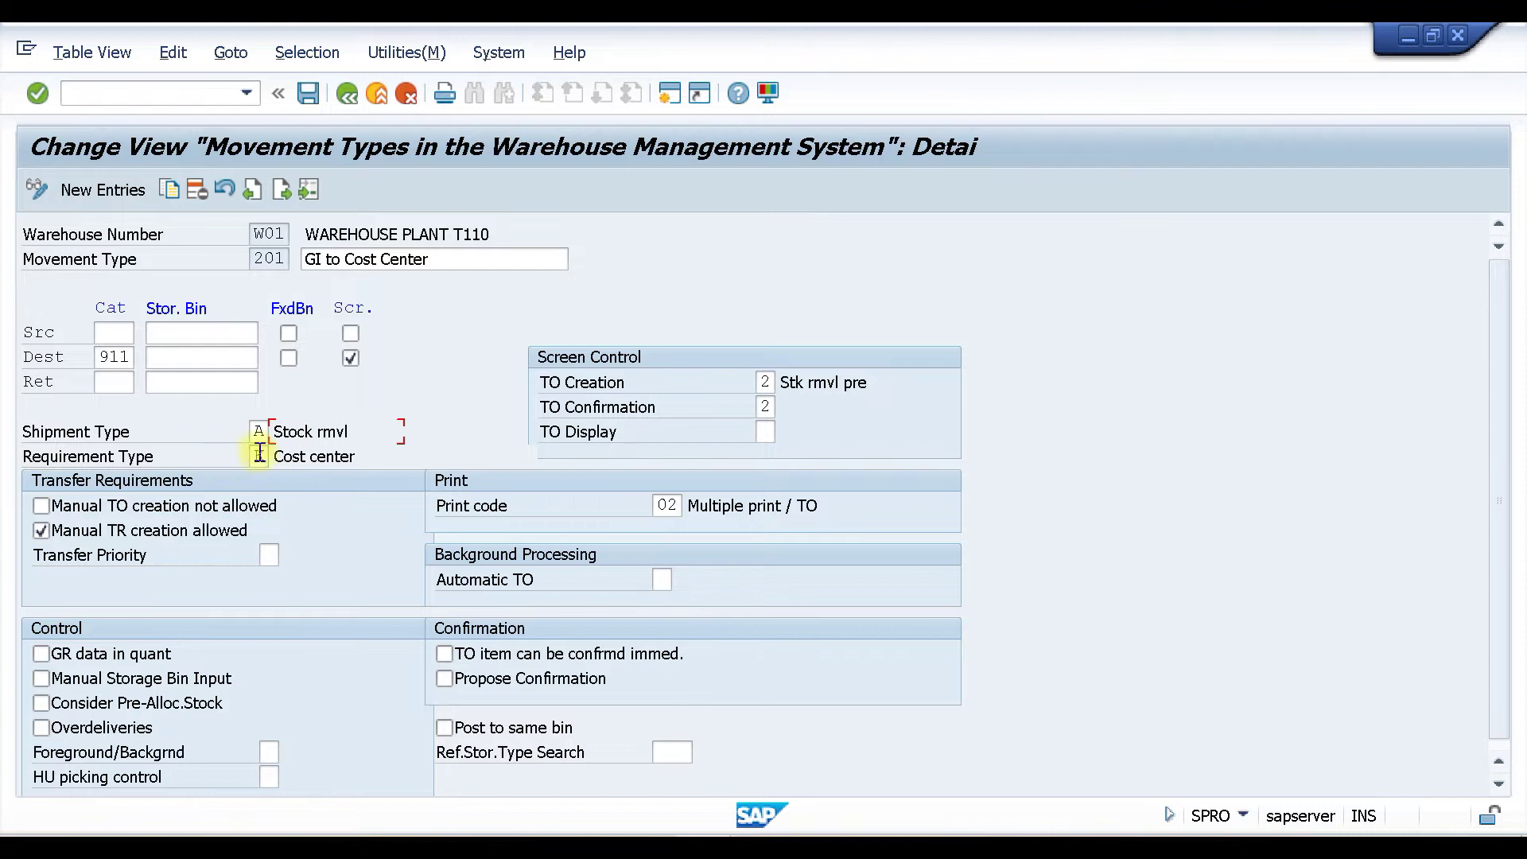
click(256, 455)
scroll(813, 632, down, 1)
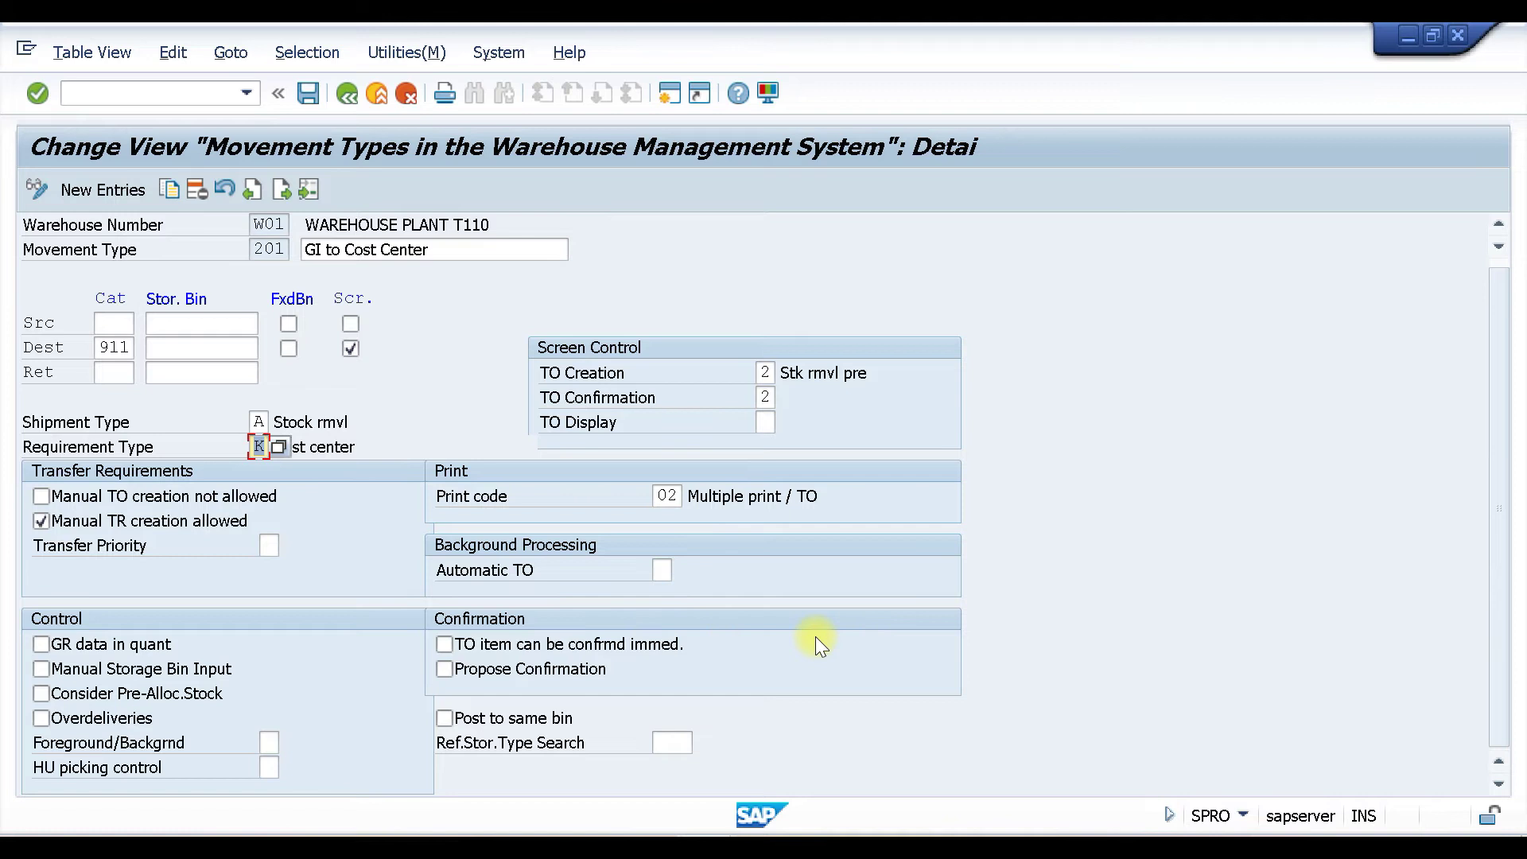
key(ctrl+s)
click(468, 445)
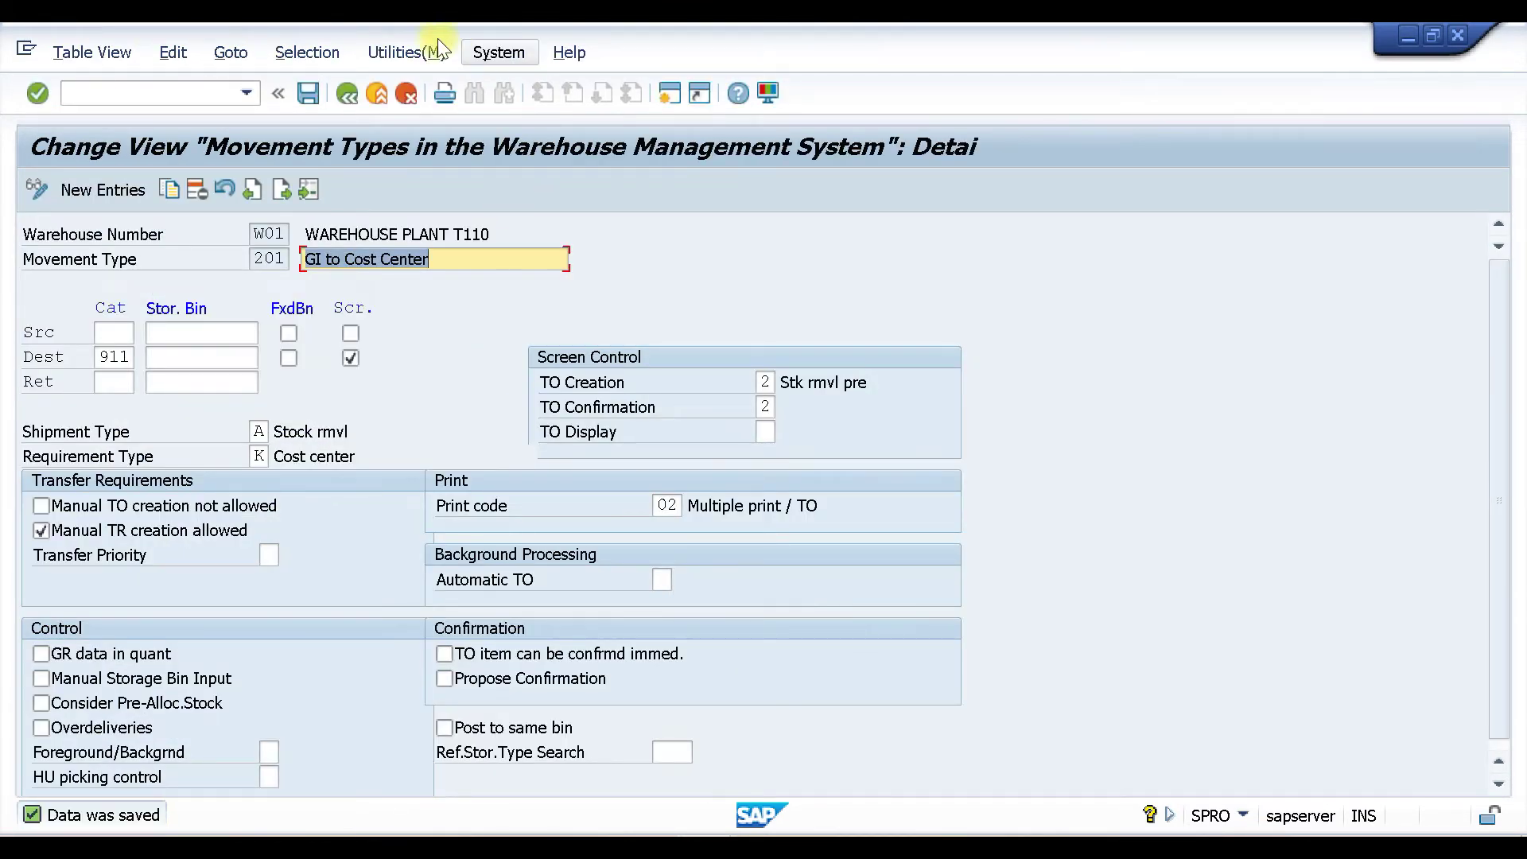
click(348, 94)
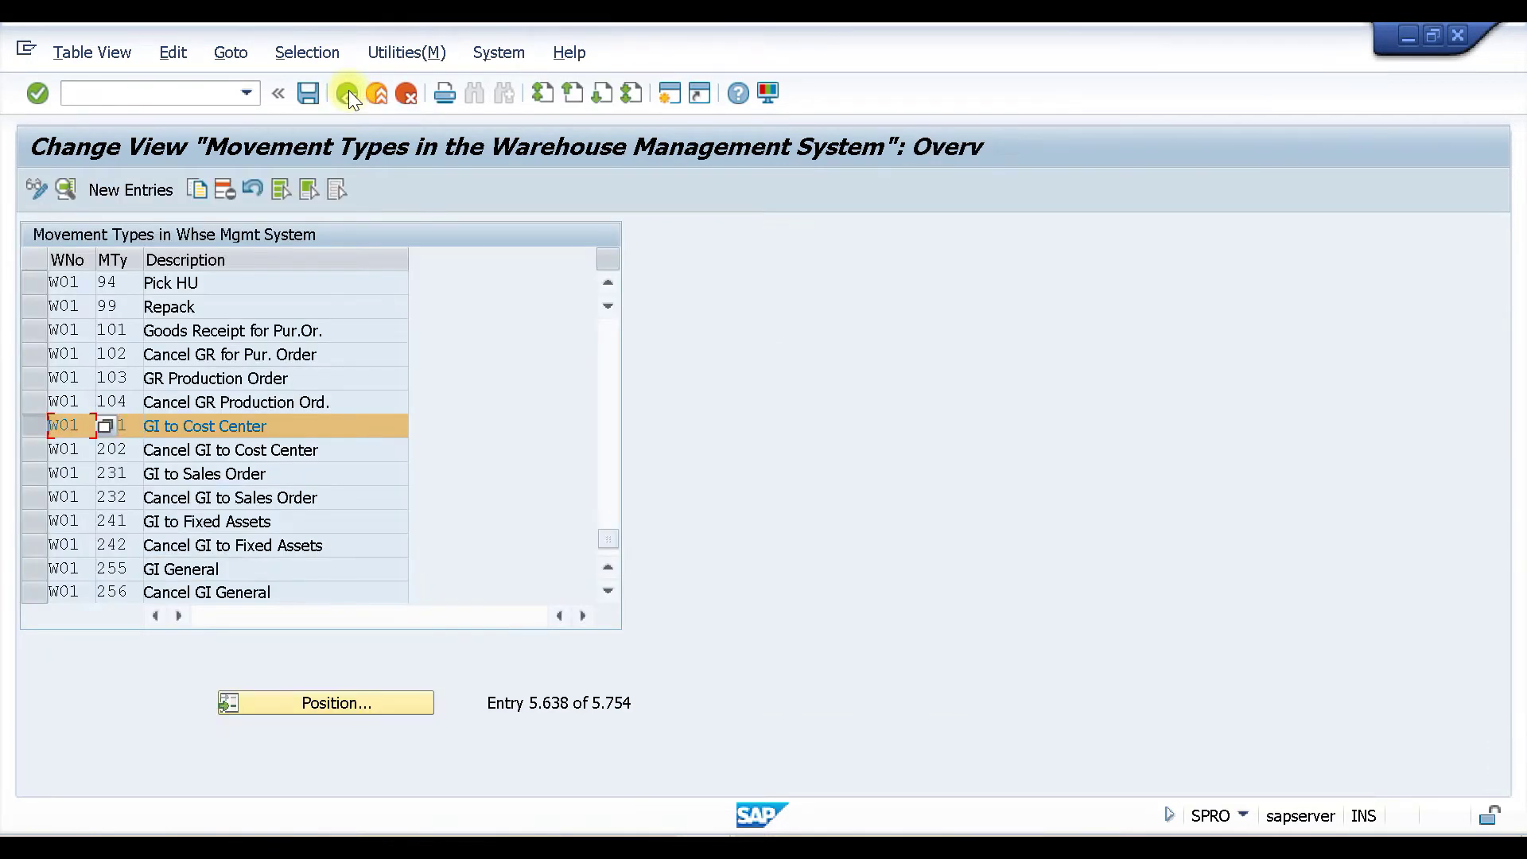
Return to the IMG structure, collapse Activities, and expand Inventory Management under the warehouse management Interfaces node.
click(348, 92)
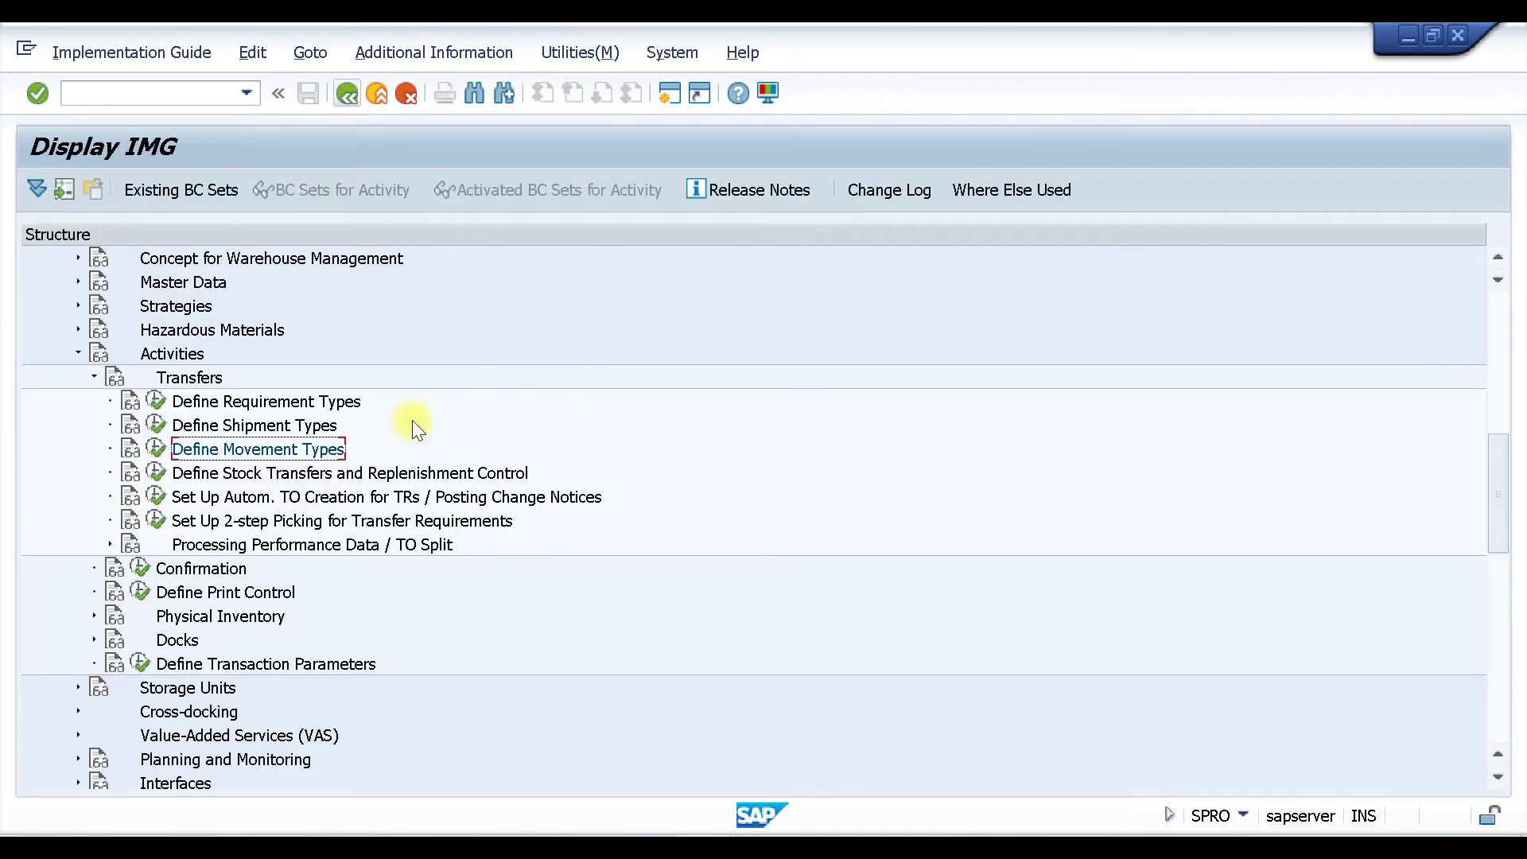
click(95, 379)
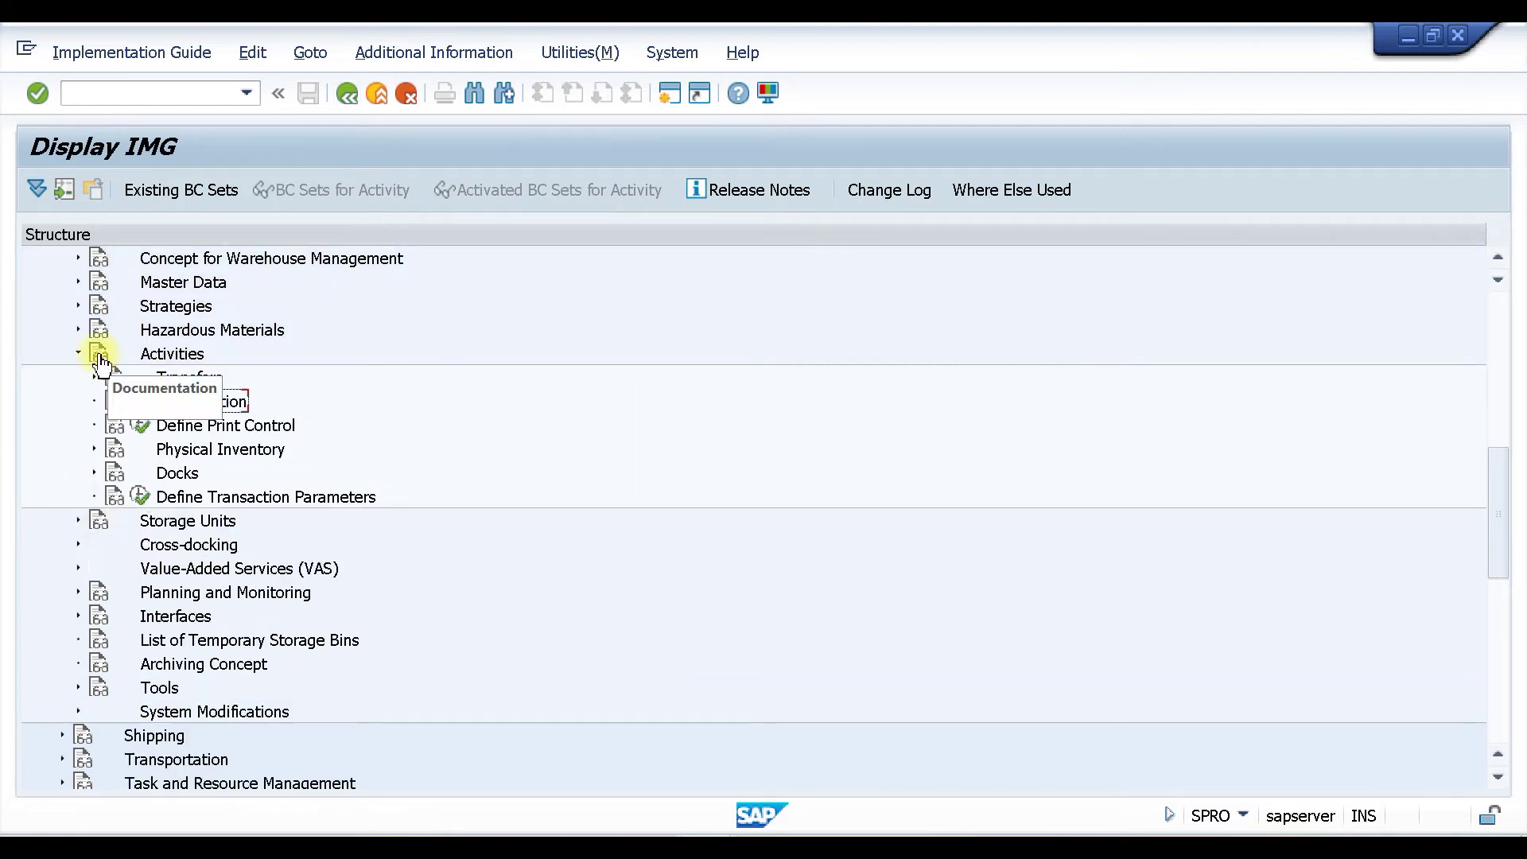
click(76, 354)
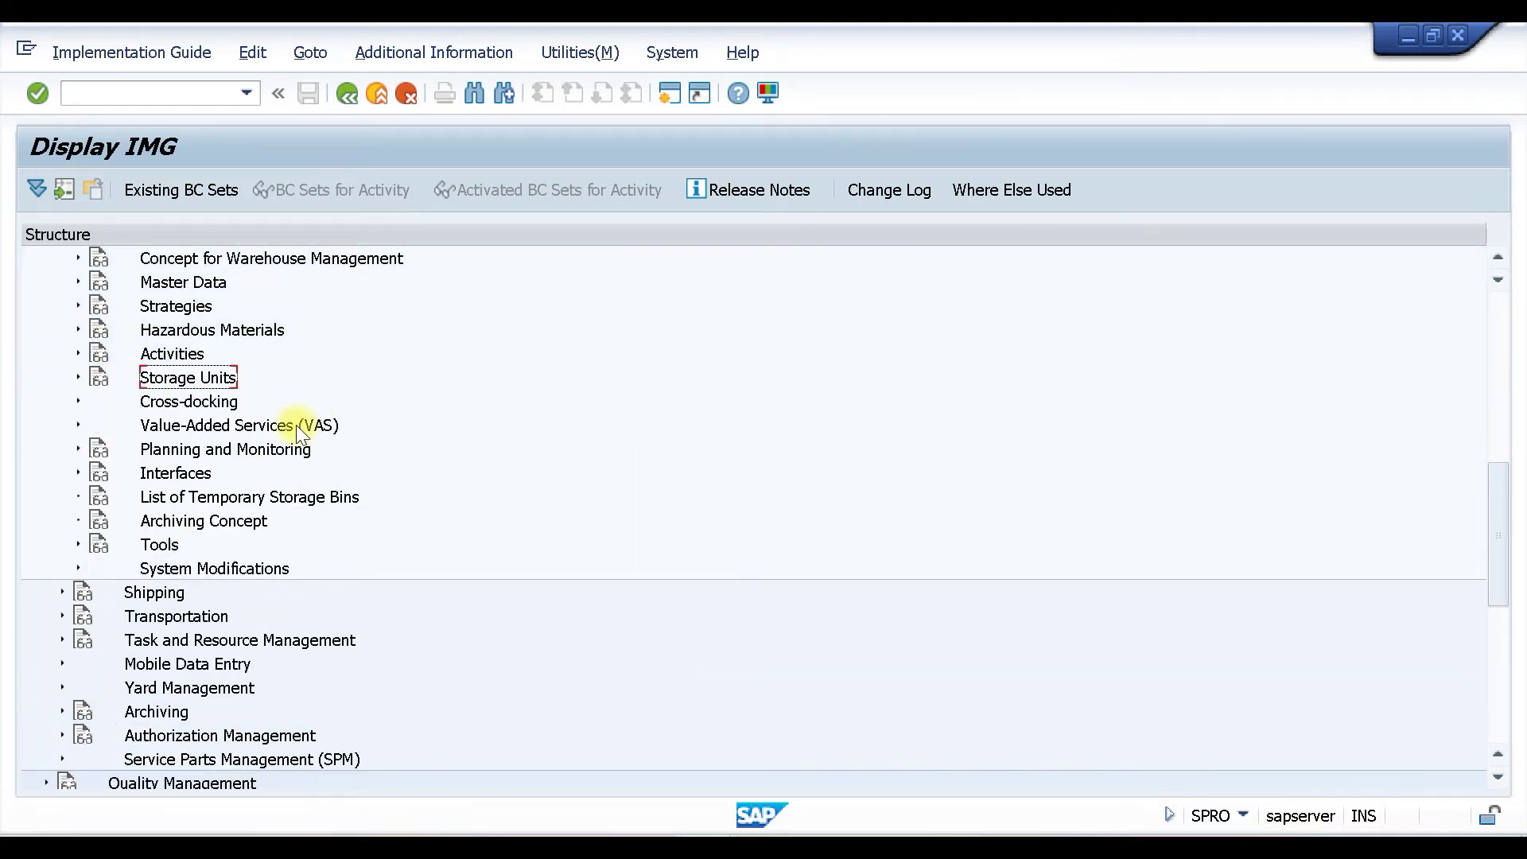
click(79, 473)
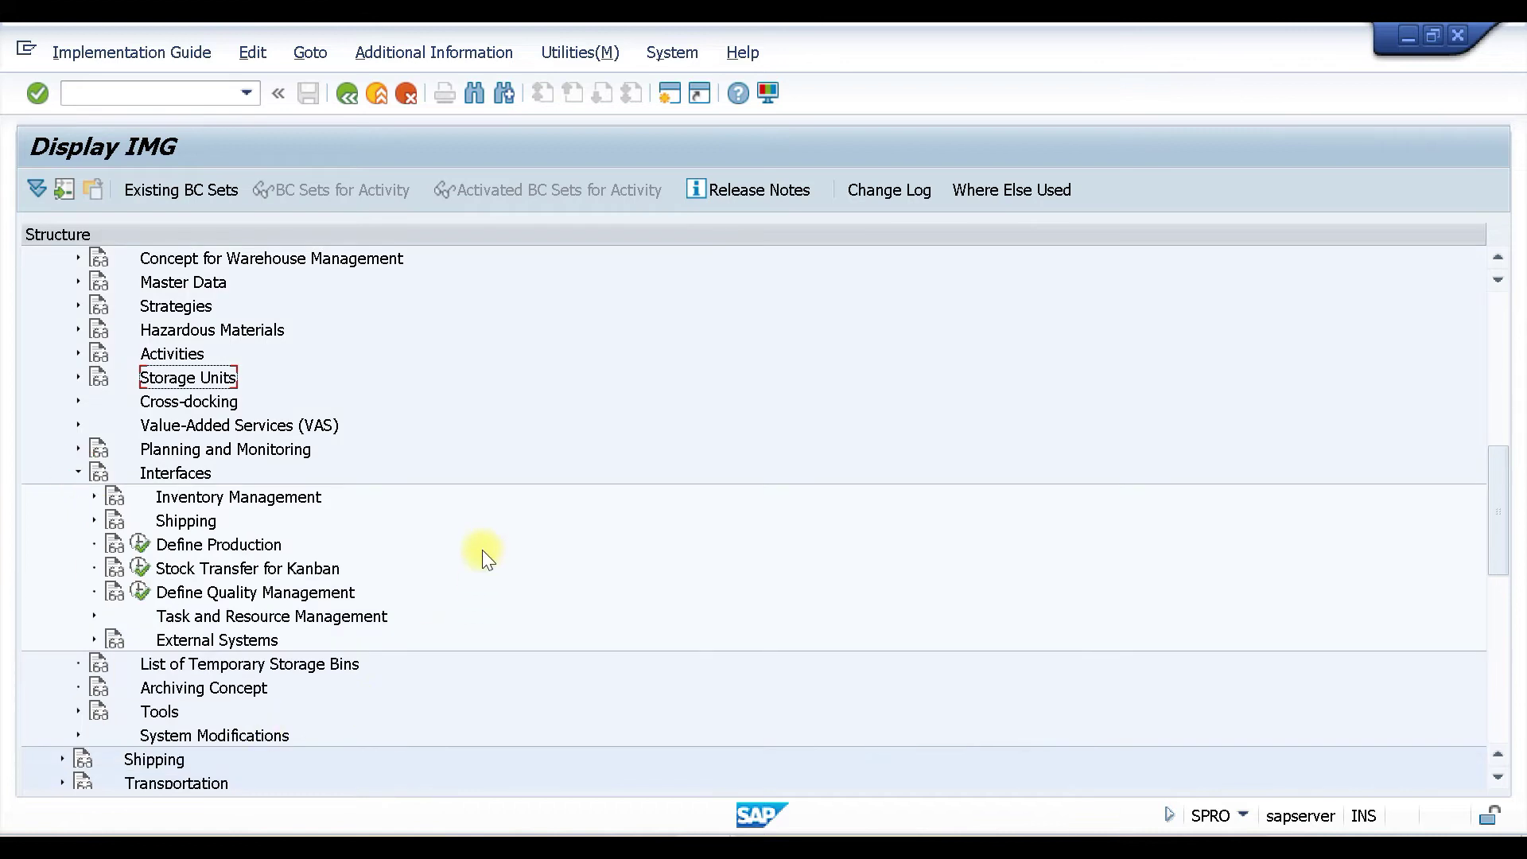
click(93, 495)
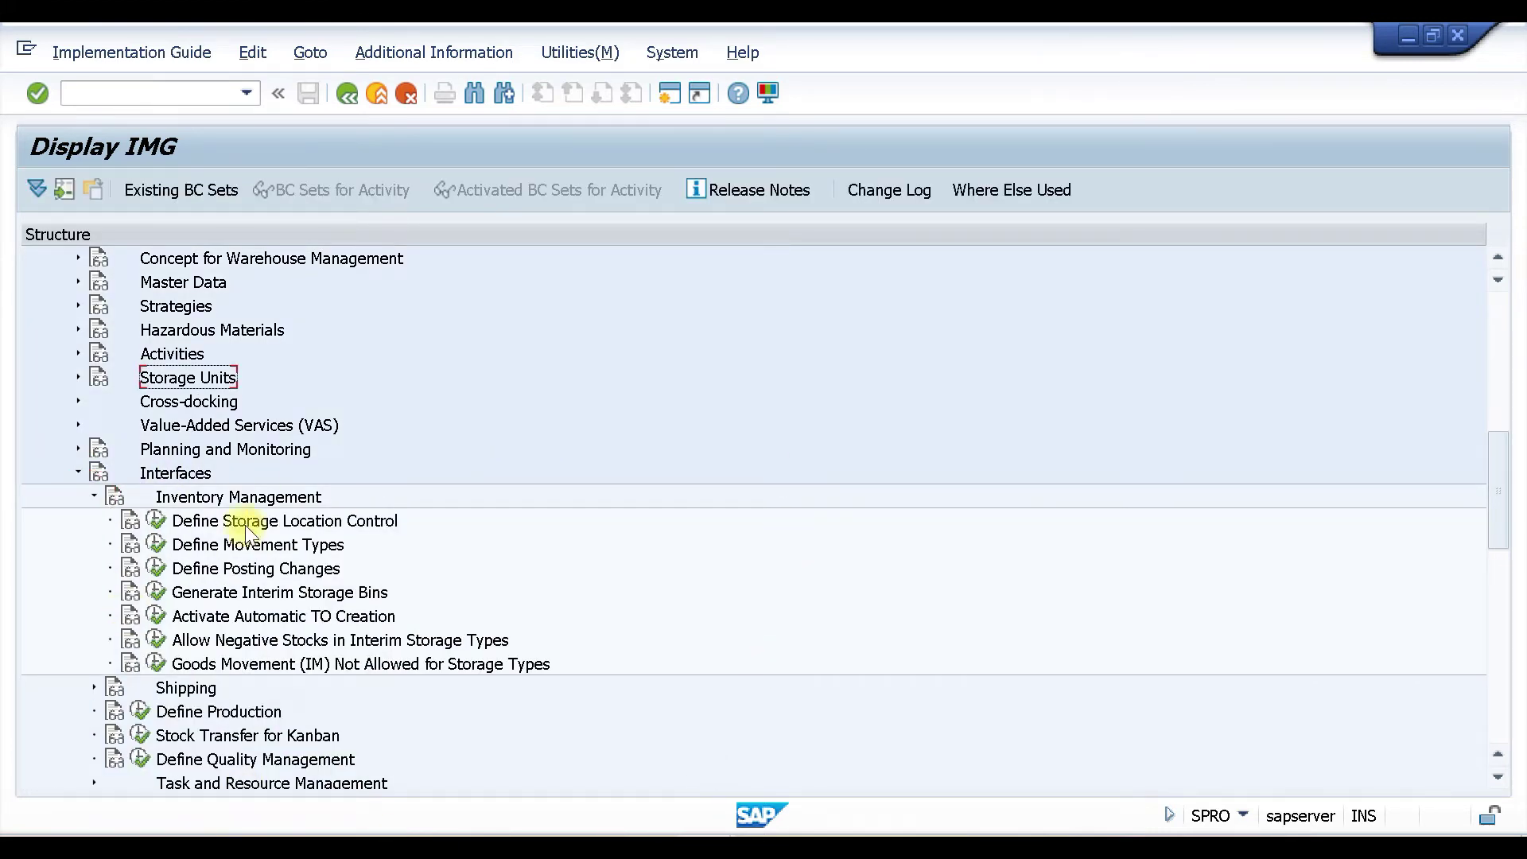
Open the assignment of WM movement type references to IM movement types and check the 201 GI for cost center entries.
click(156, 546)
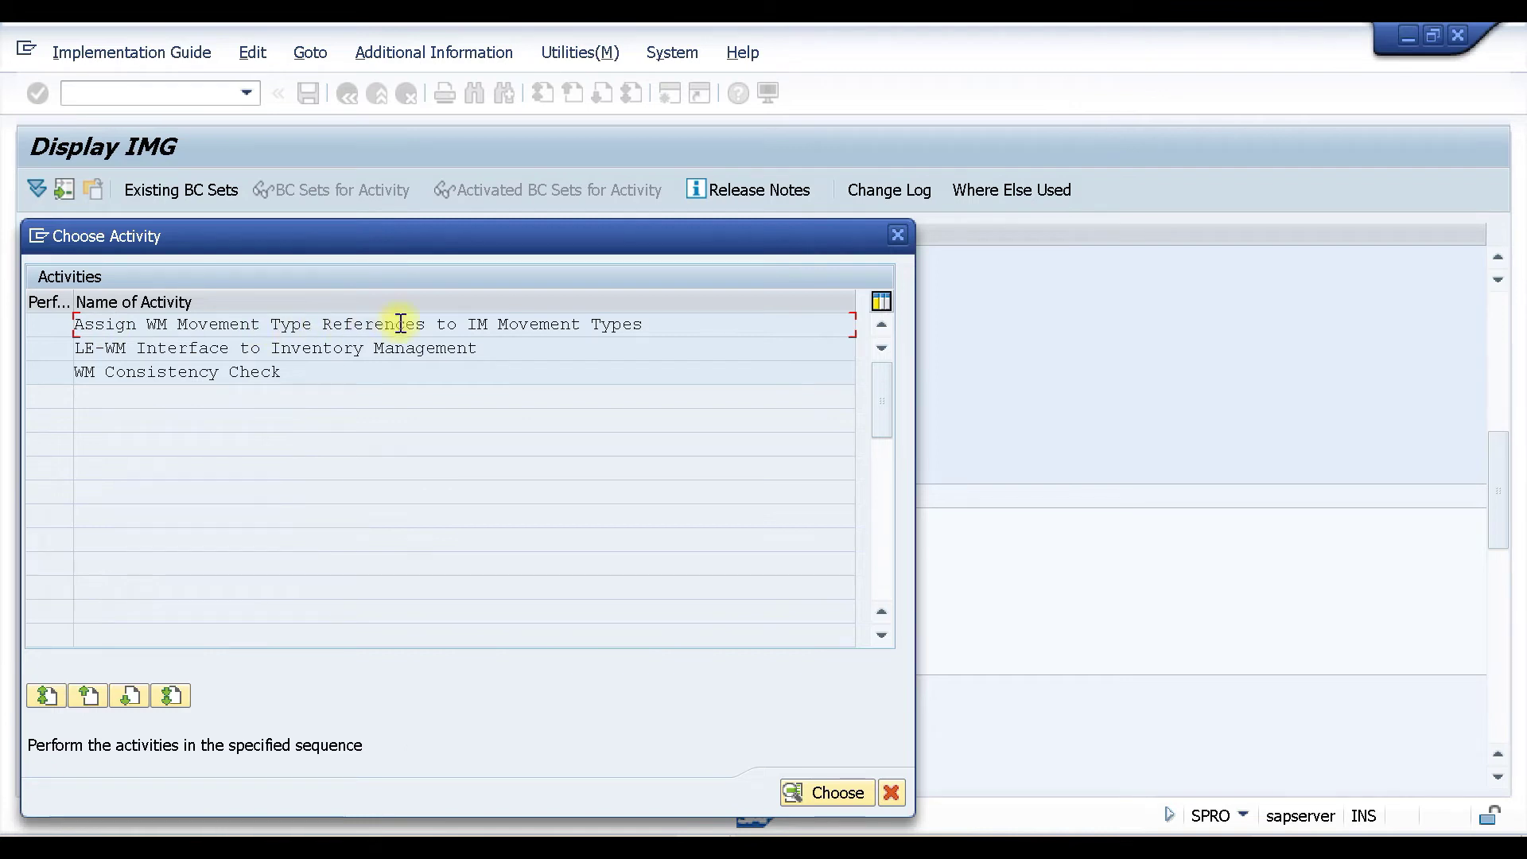
double_click(178, 323)
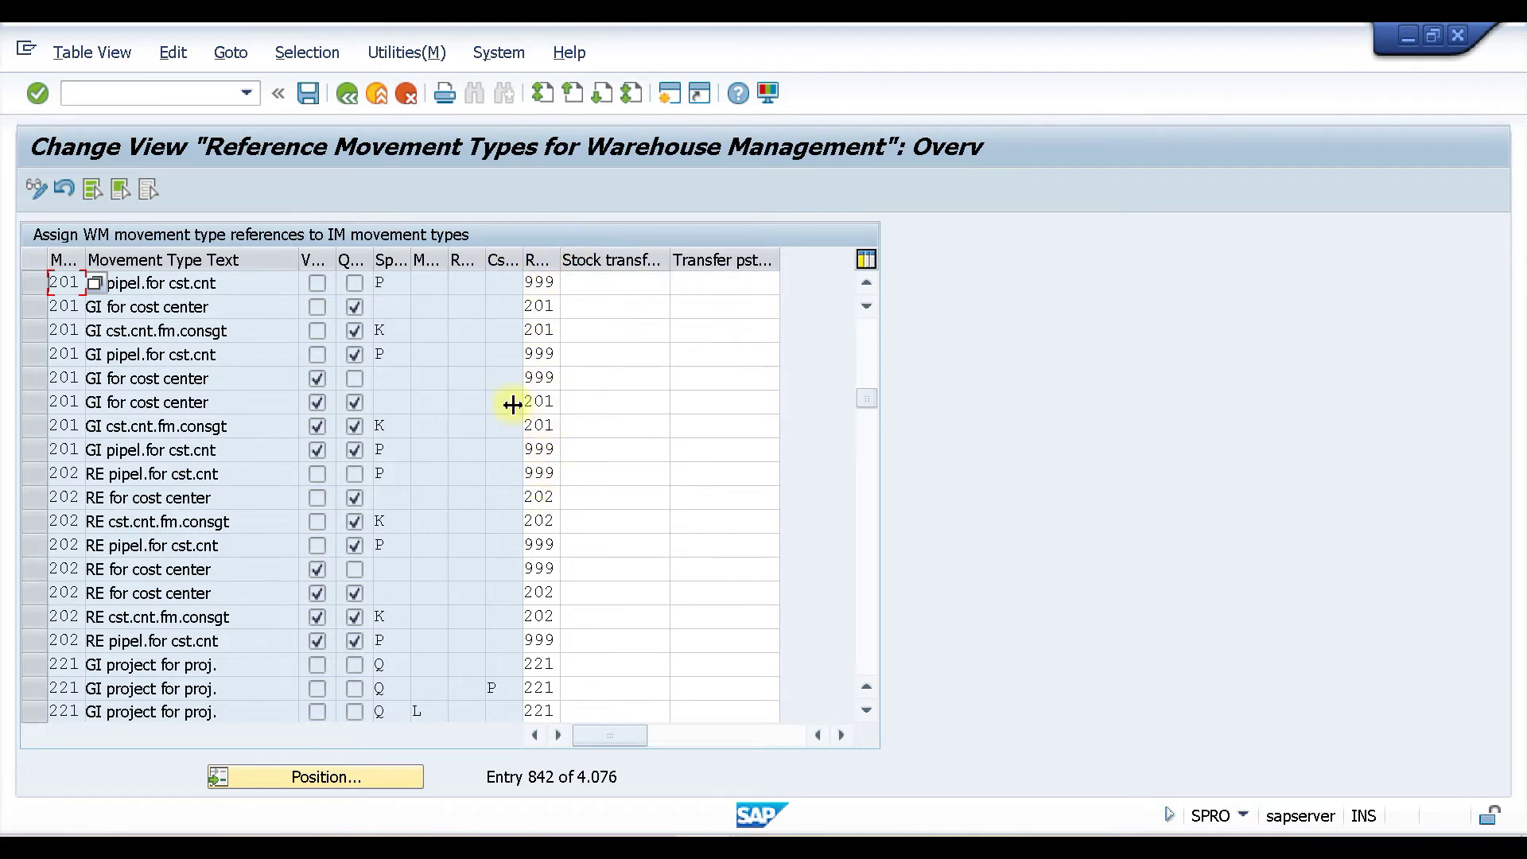
click(31, 426)
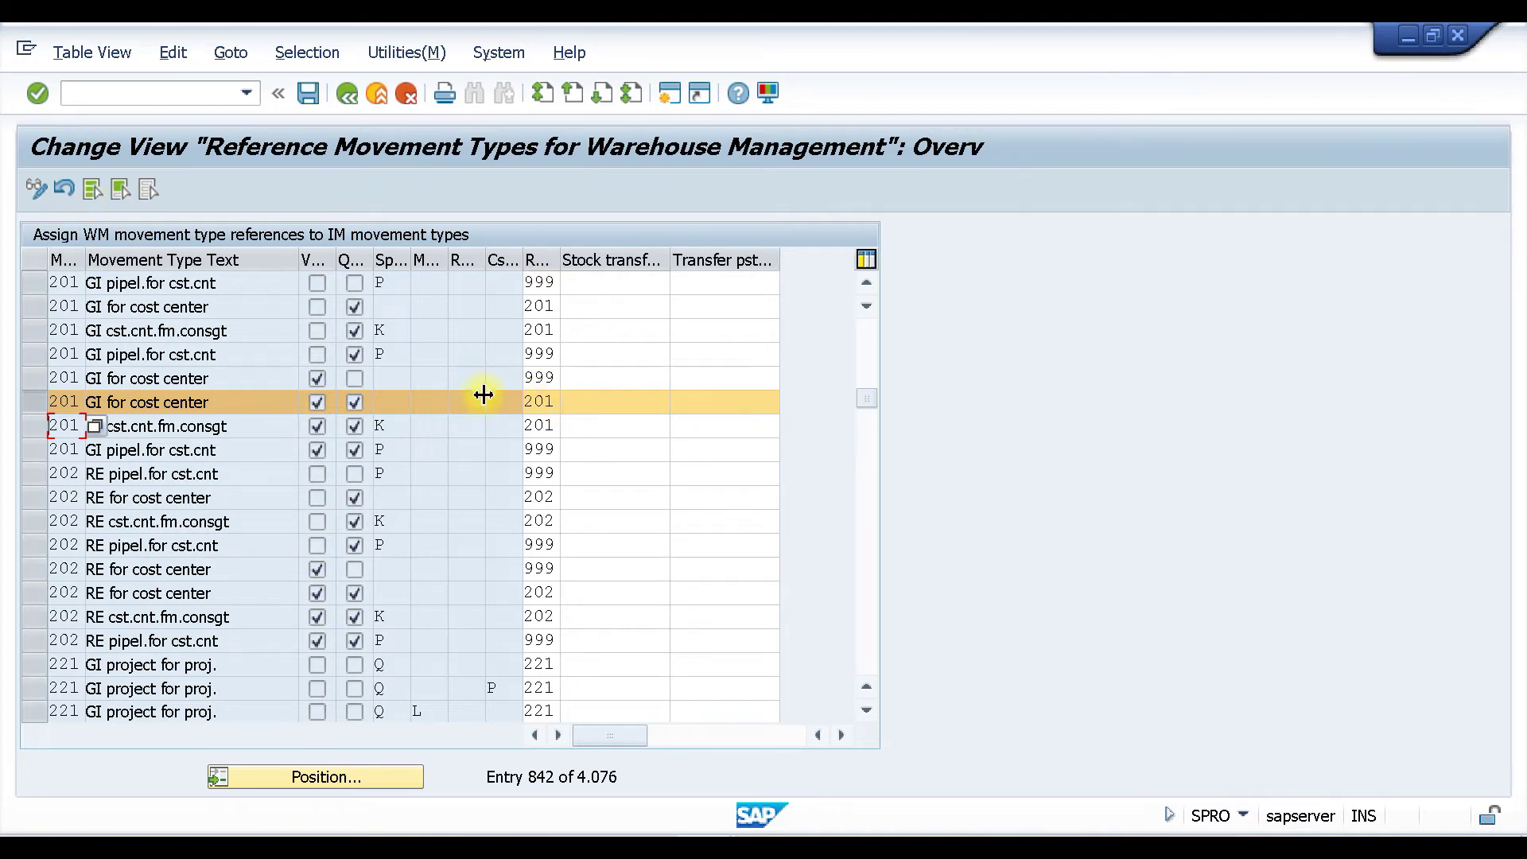
Return to the activity selection and open the LE-WM Interface to Inventory Management activity.
click(347, 98)
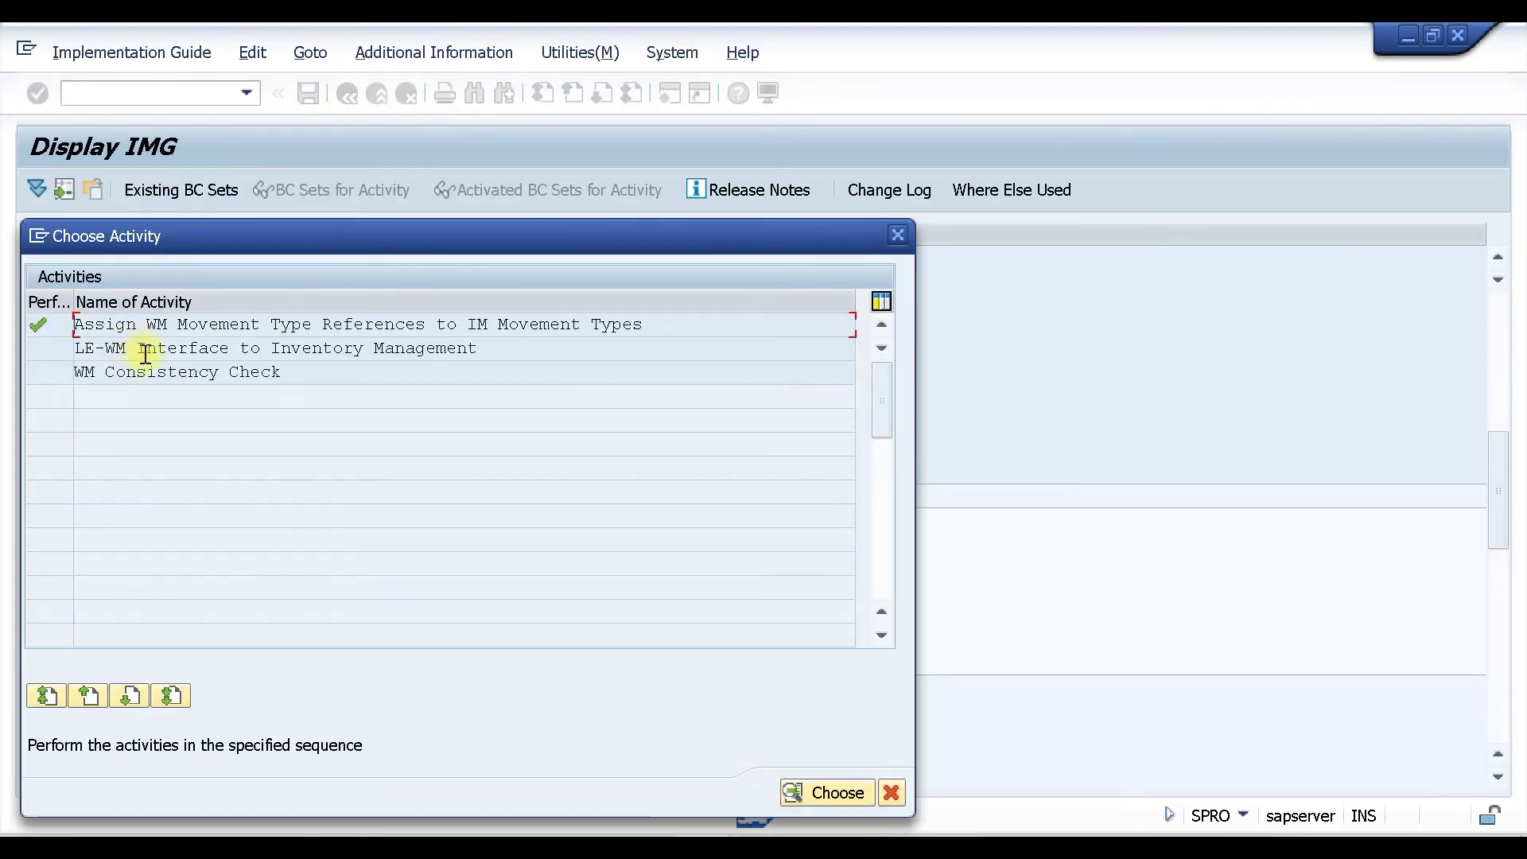
click(229, 350)
double_click(229, 350)
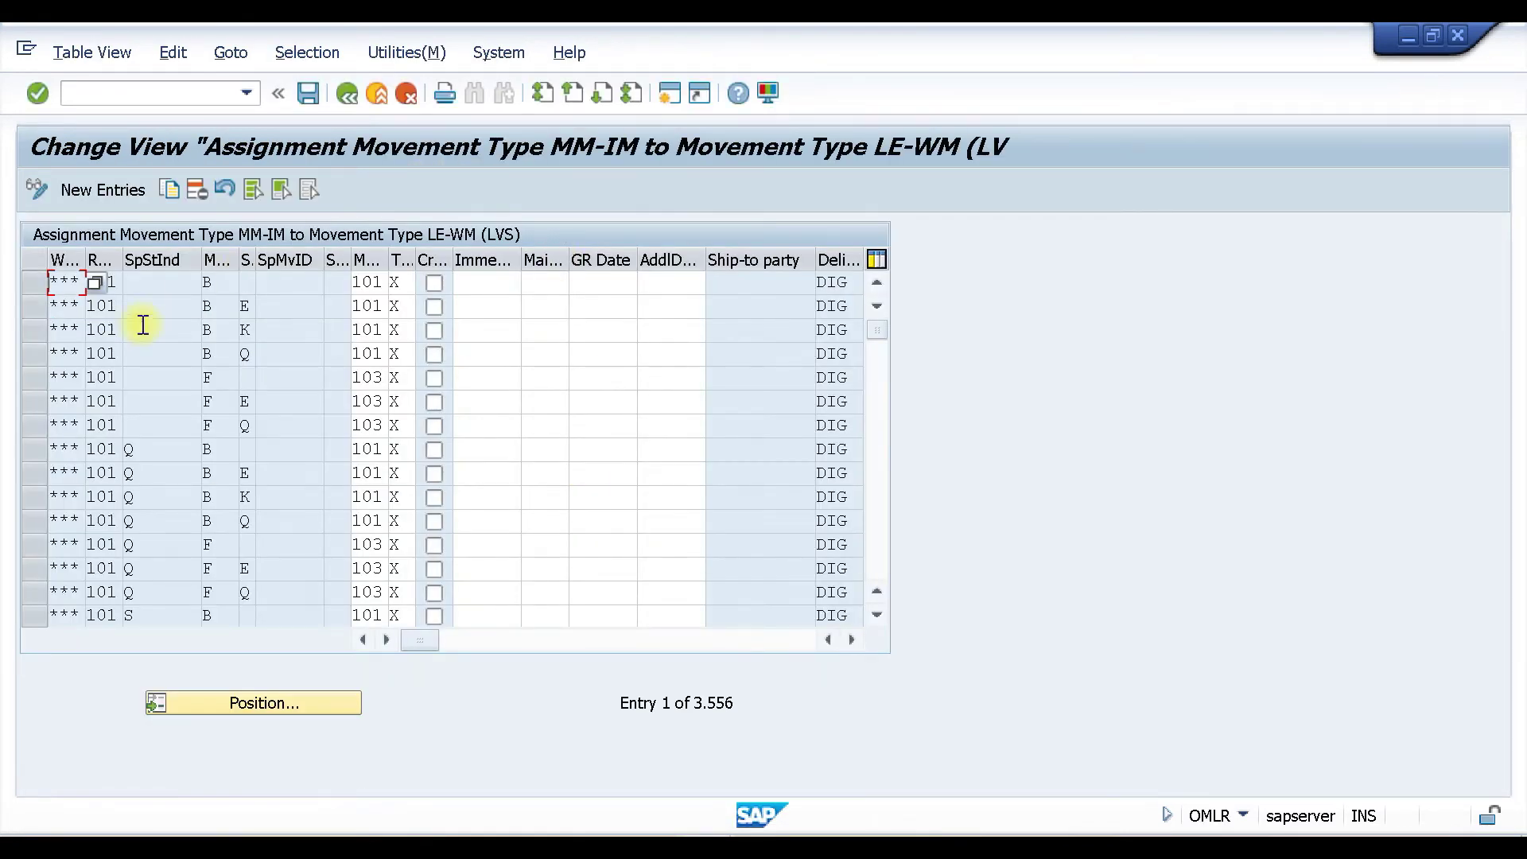
Position the MM-IM to LE-WM movement type assignment list at warehouse W01, reference movement type 201.
click(274, 706)
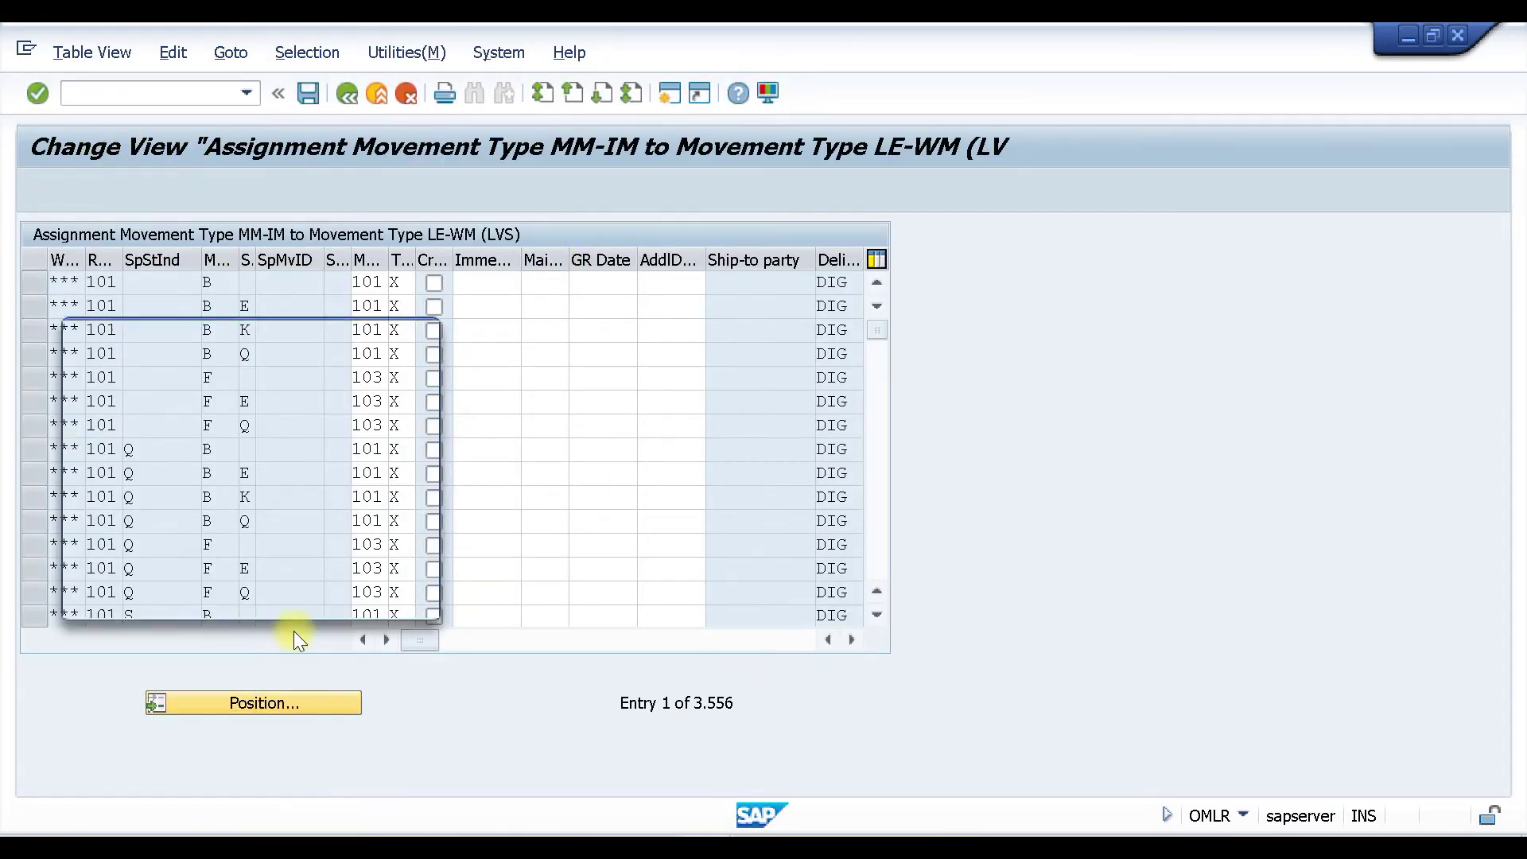
text(W01)
click(302, 401)
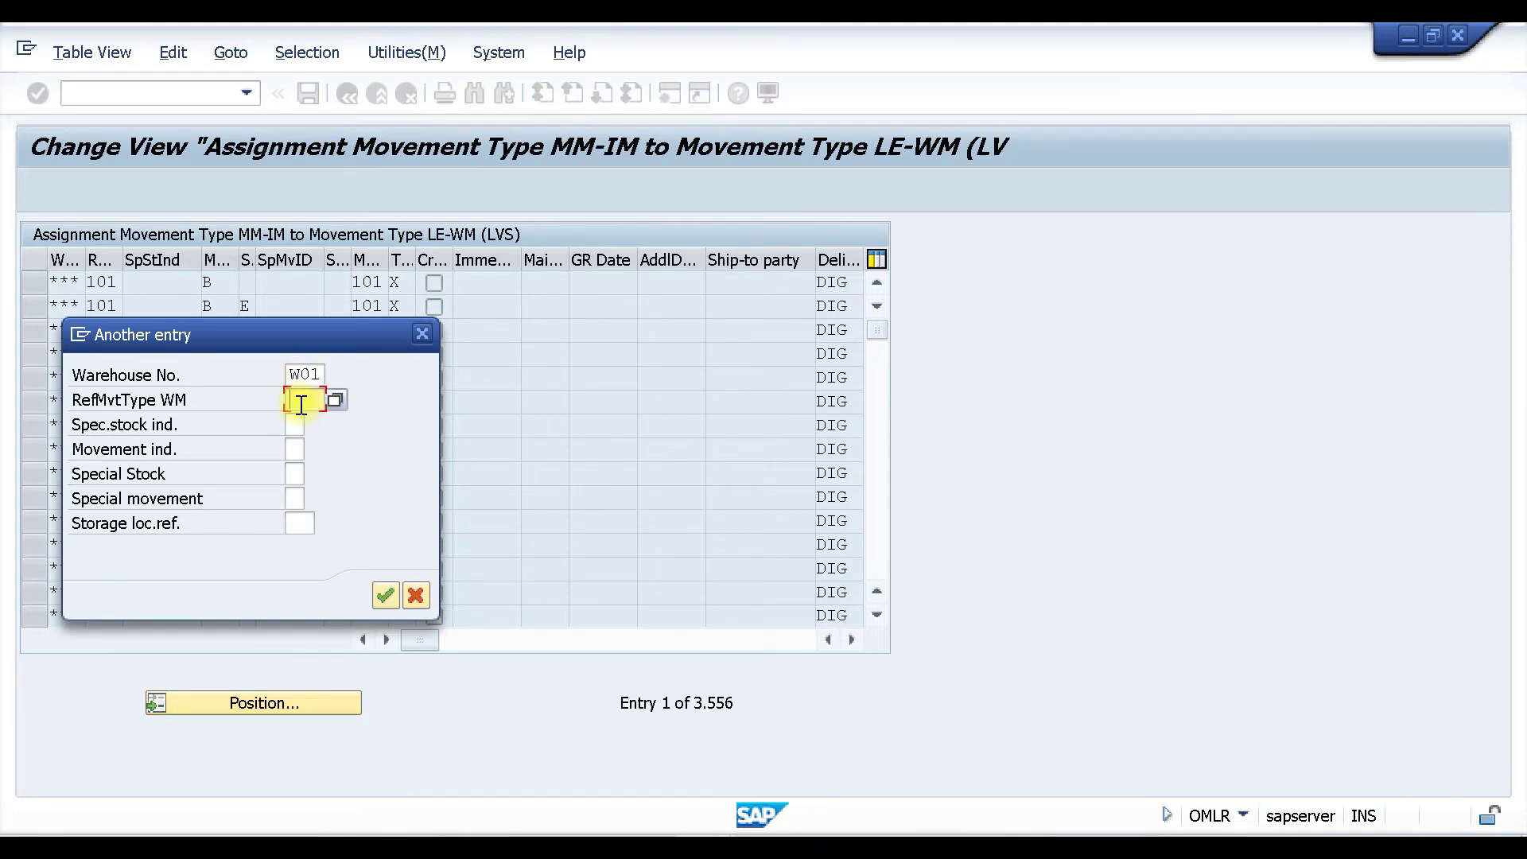
text(201)
key(Return)
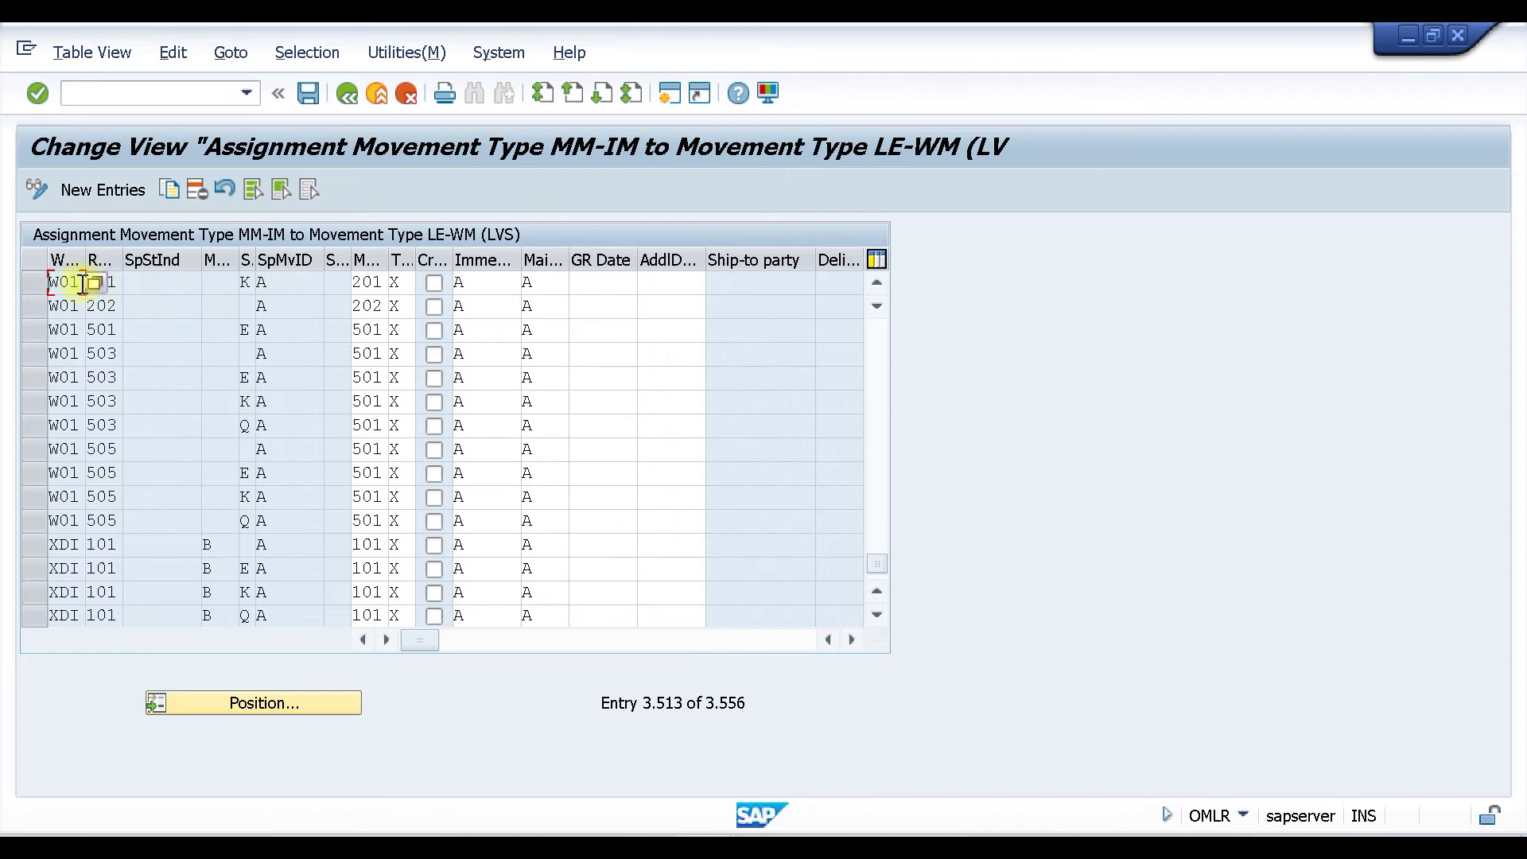
Check the possible transfer requirement creation indicators for the W01 201 entry, then save and leave the assignment view.
click(404, 282)
key(F4)
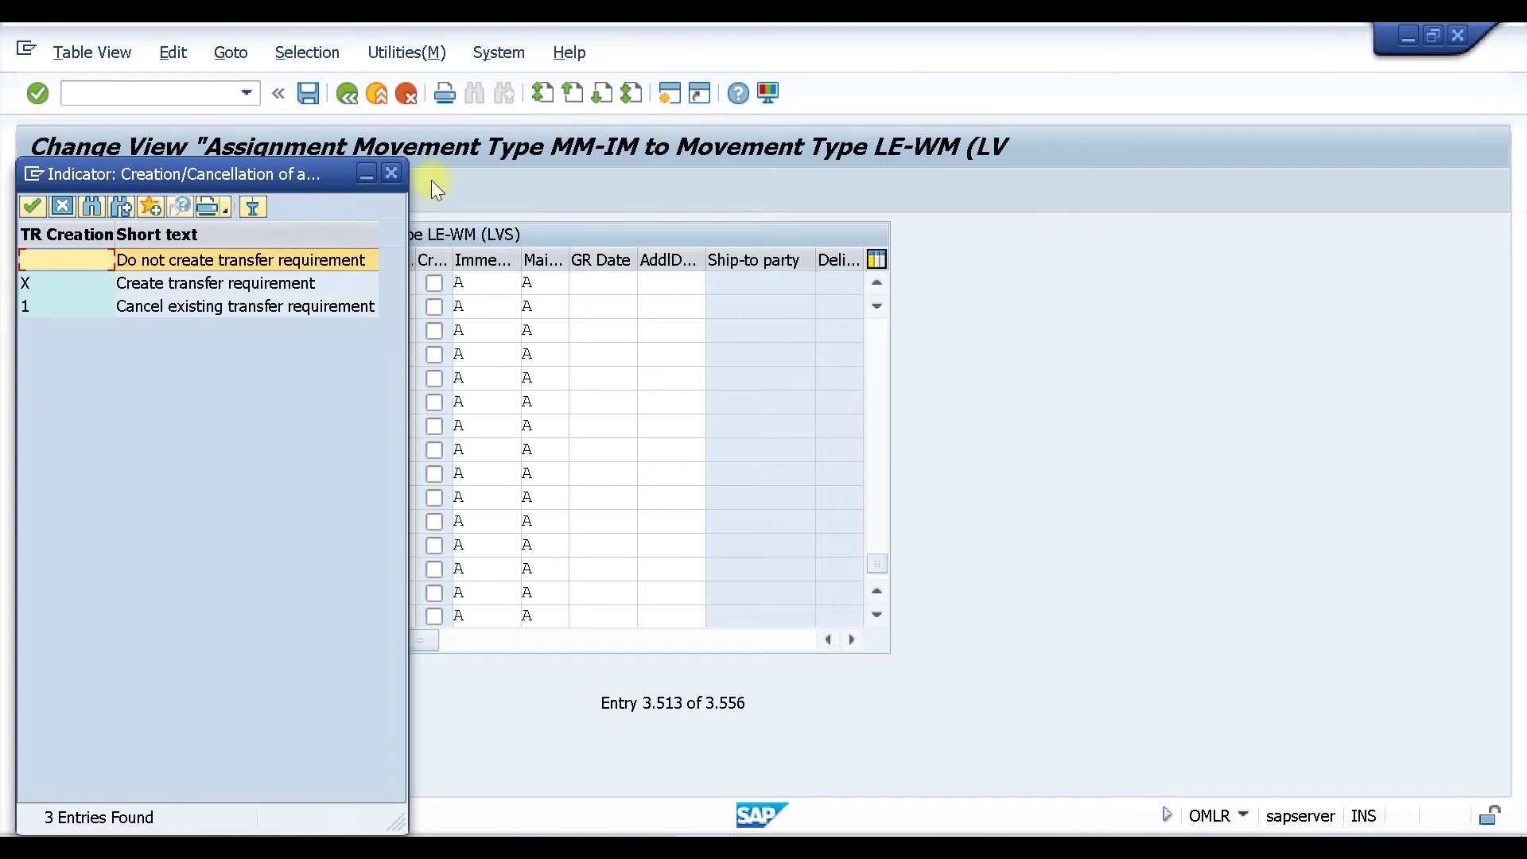
click(392, 174)
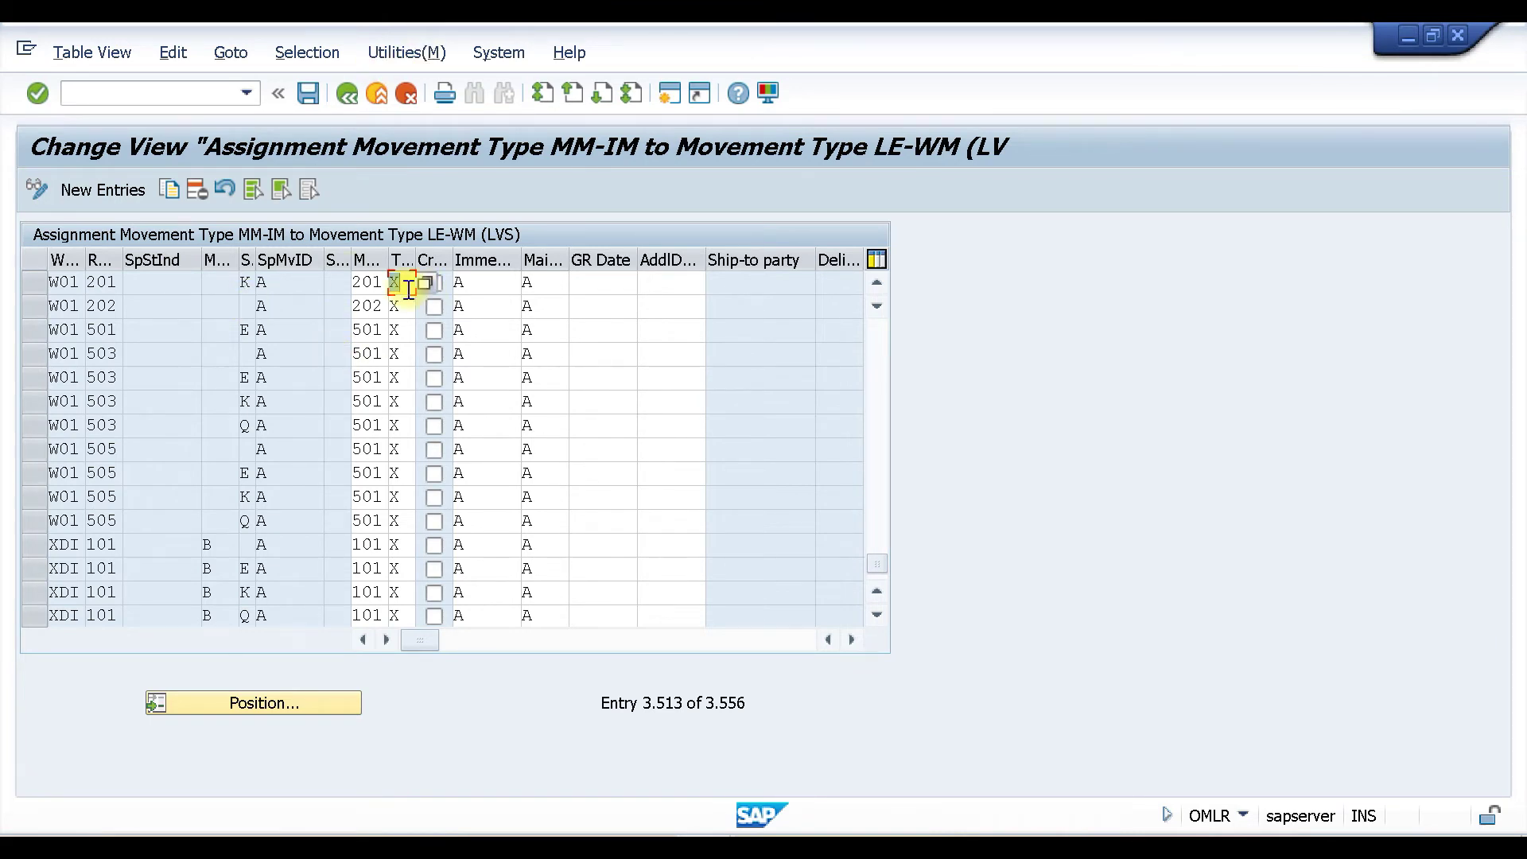
key(F4)
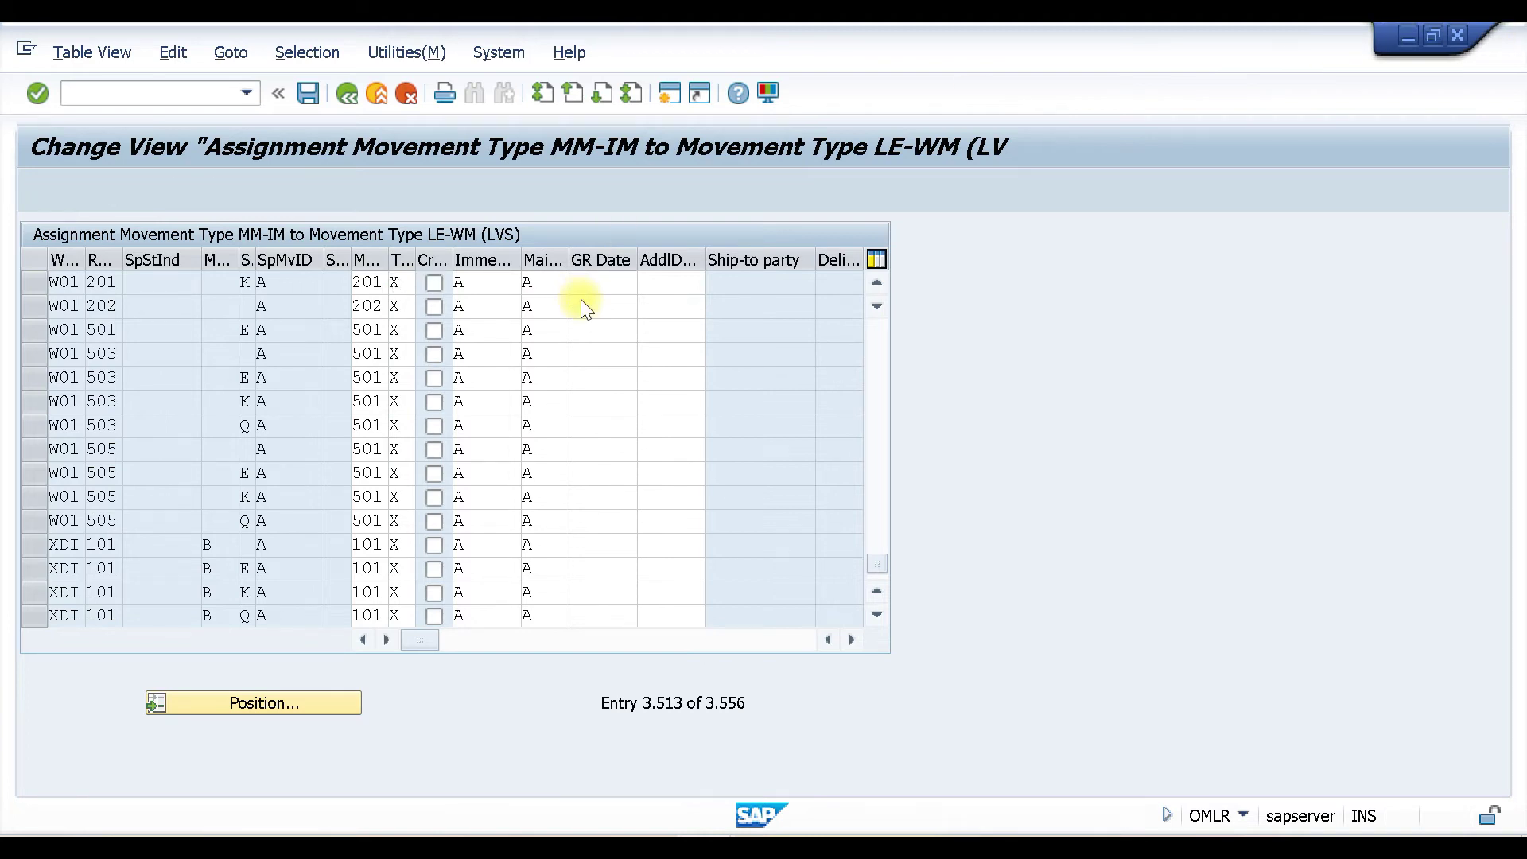
key(ctrl+s)
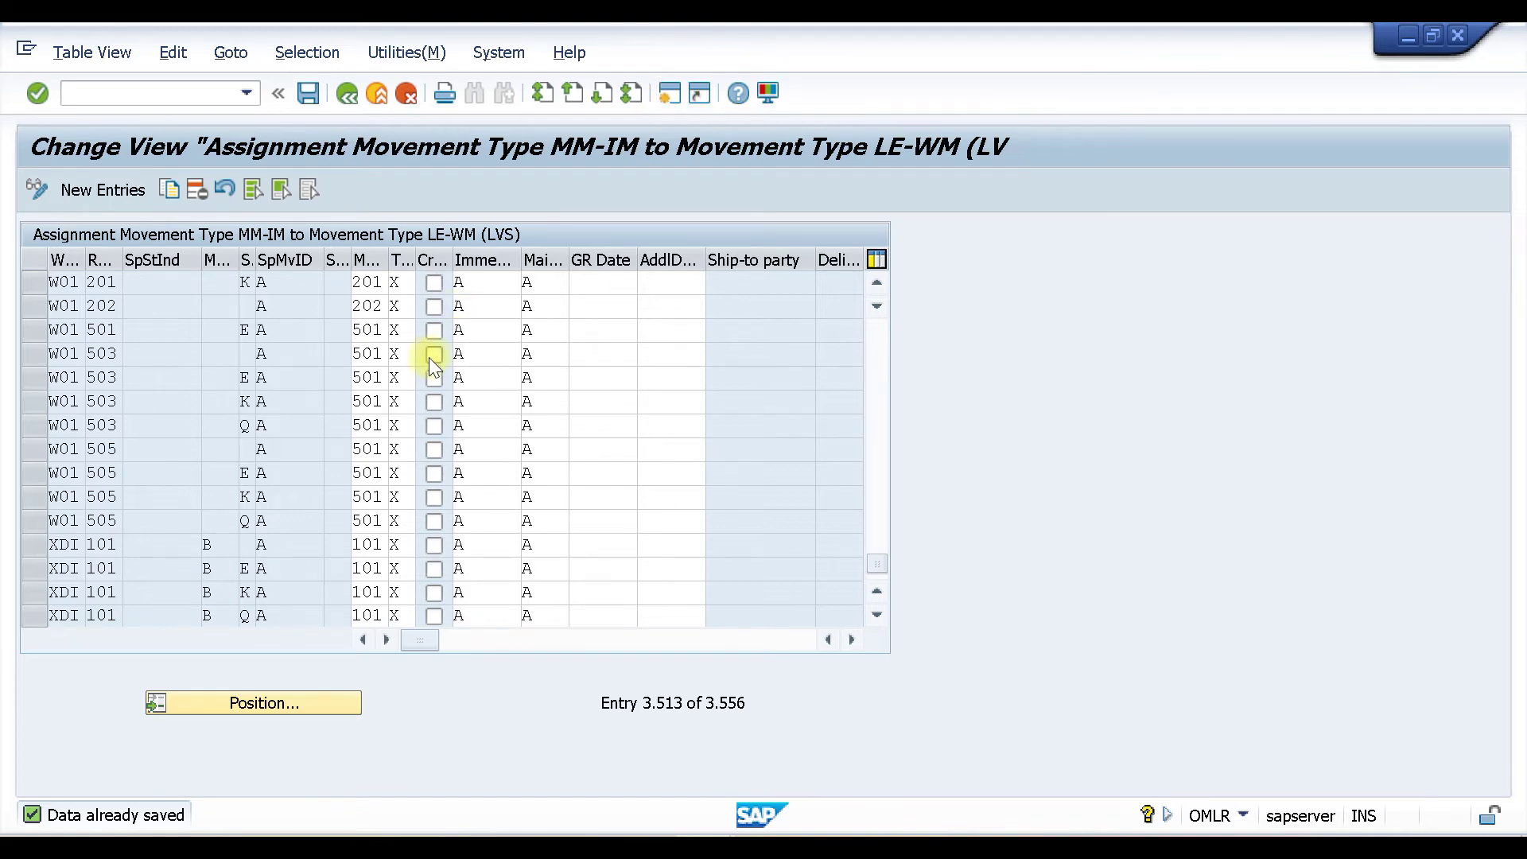
key(F3)
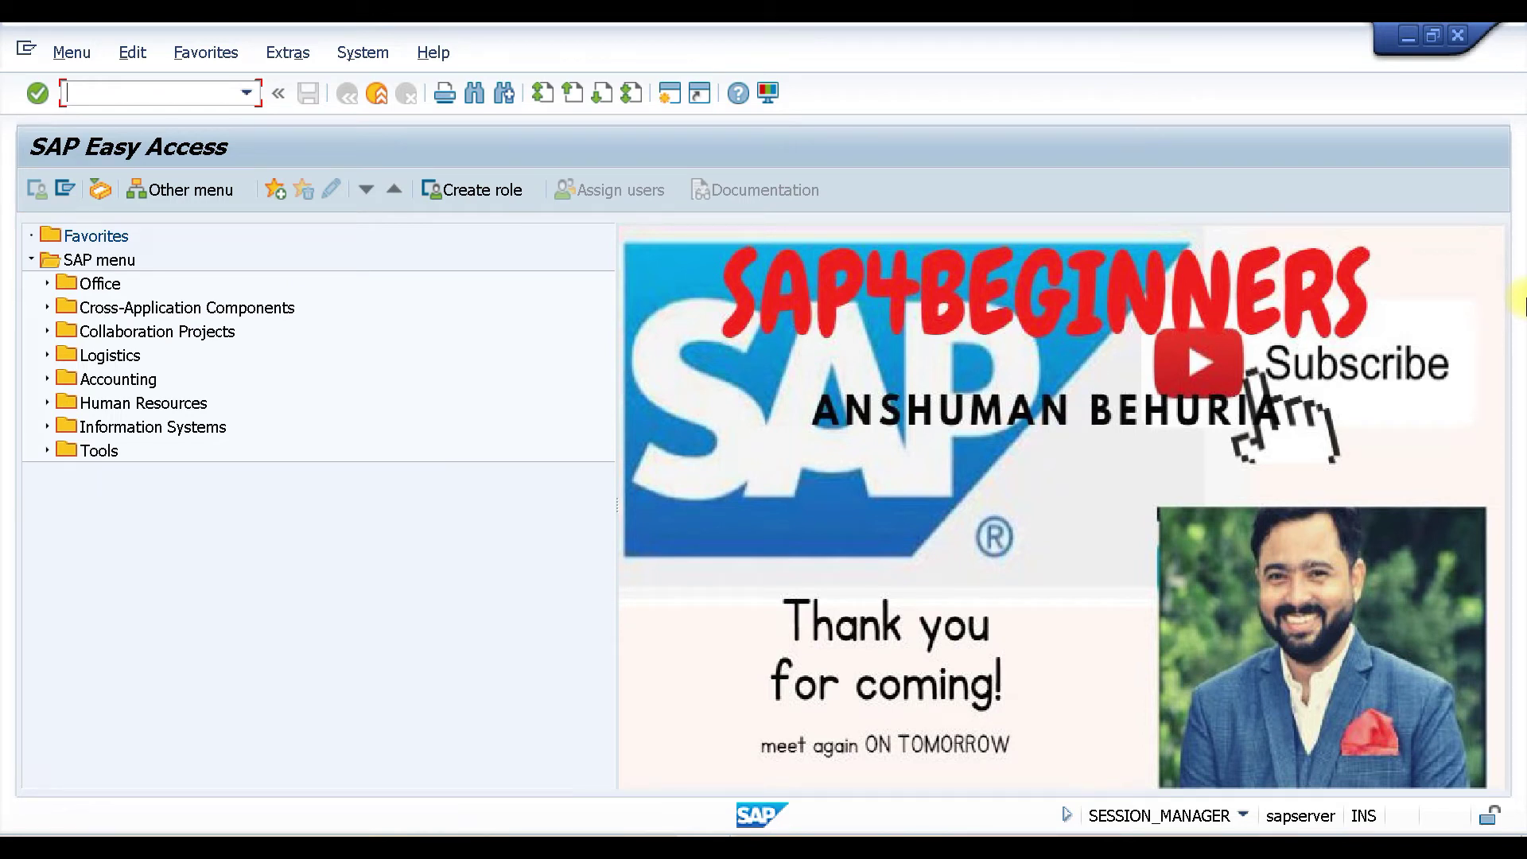
Run the MMBE stock overview for material 1287 and check the unrestricted stock in storage location WMS1.
text(MMBE)
key(Return)
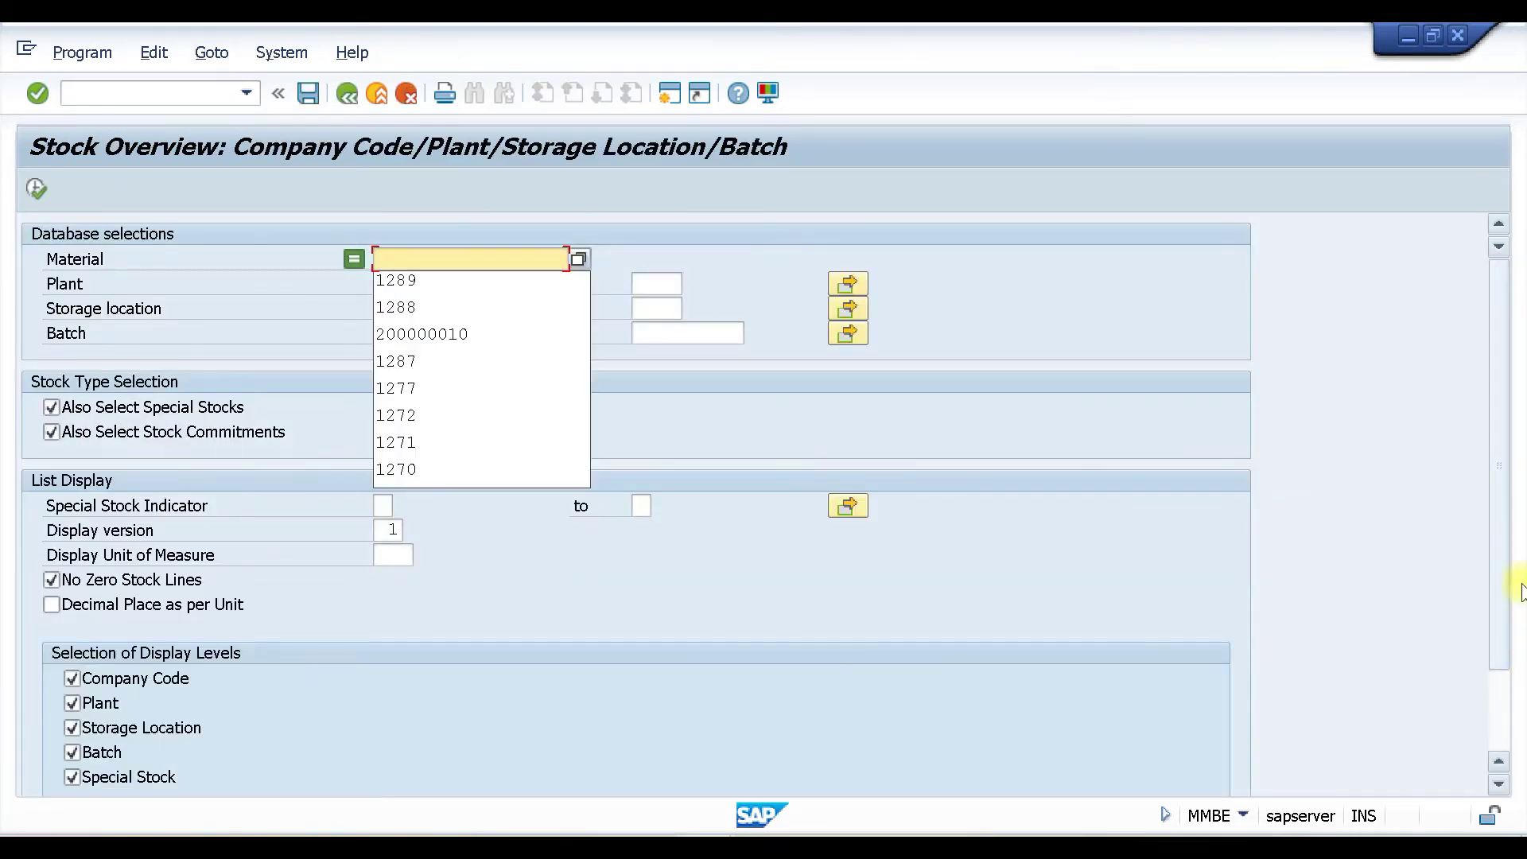
click(419, 363)
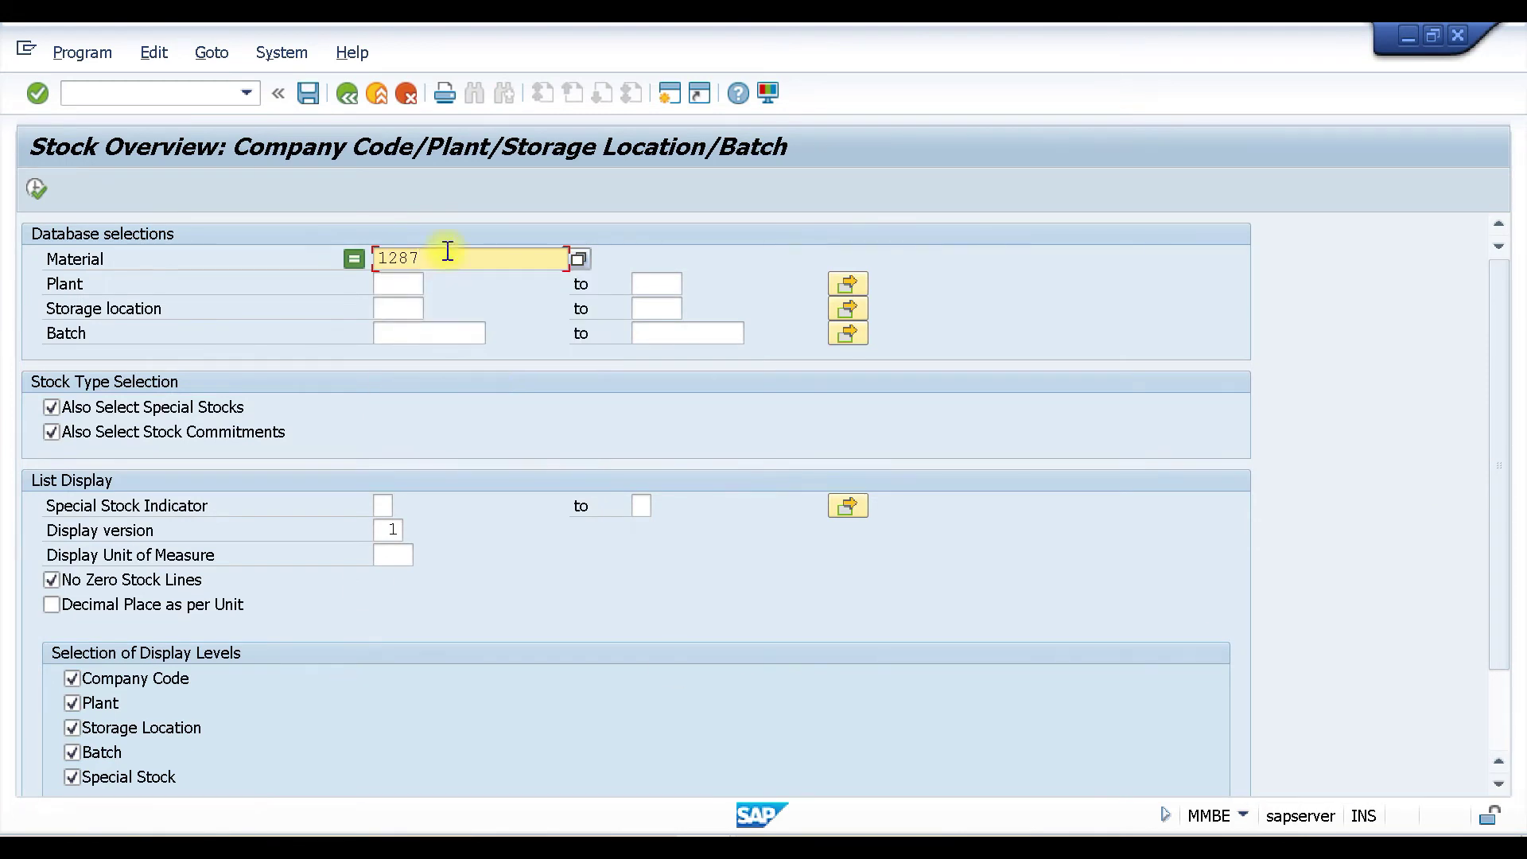
click(40, 181)
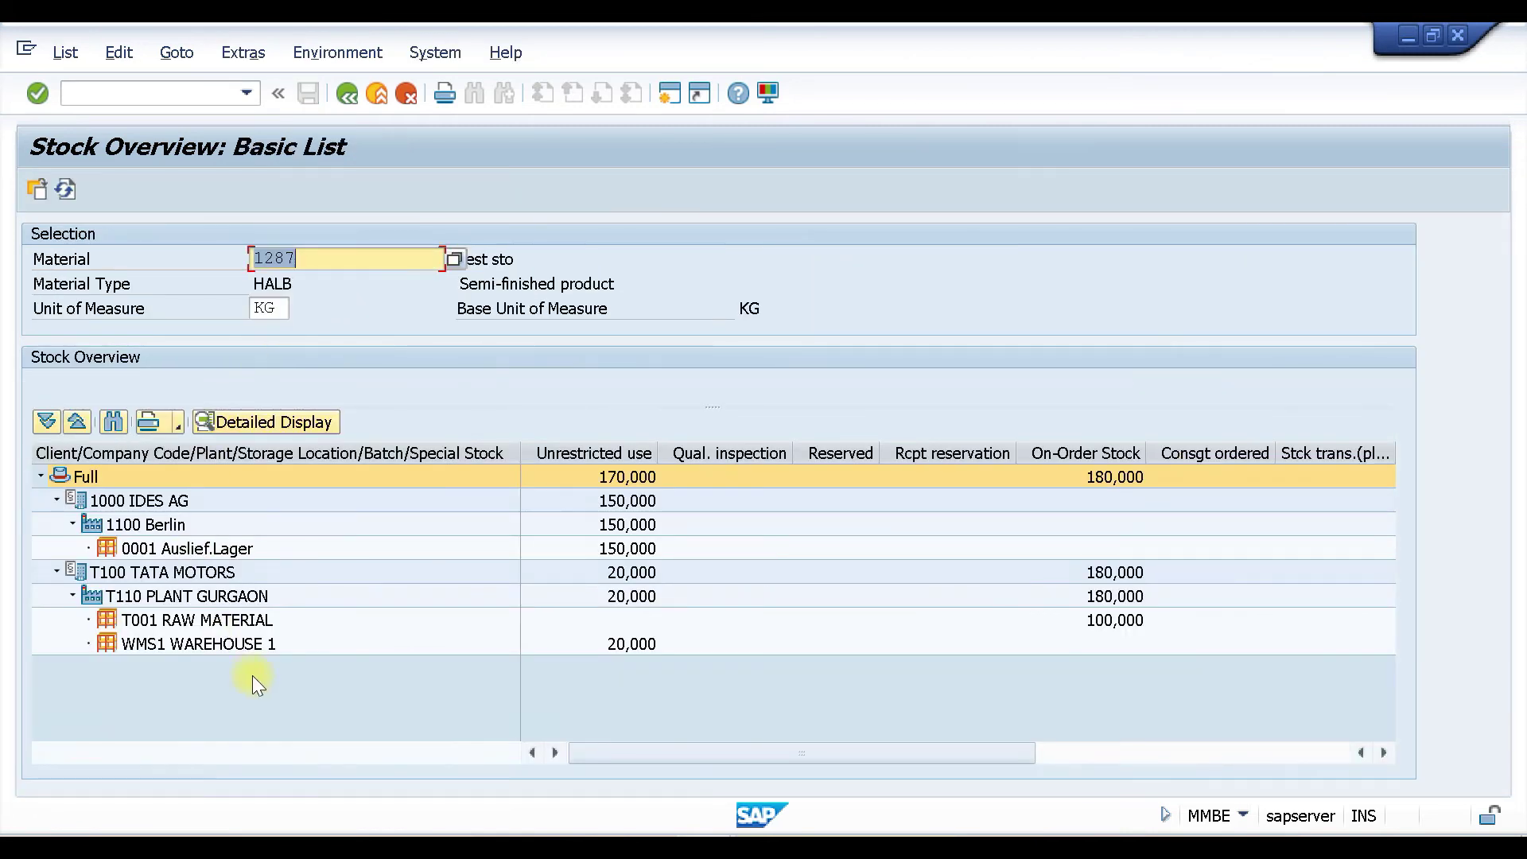
click(146, 646)
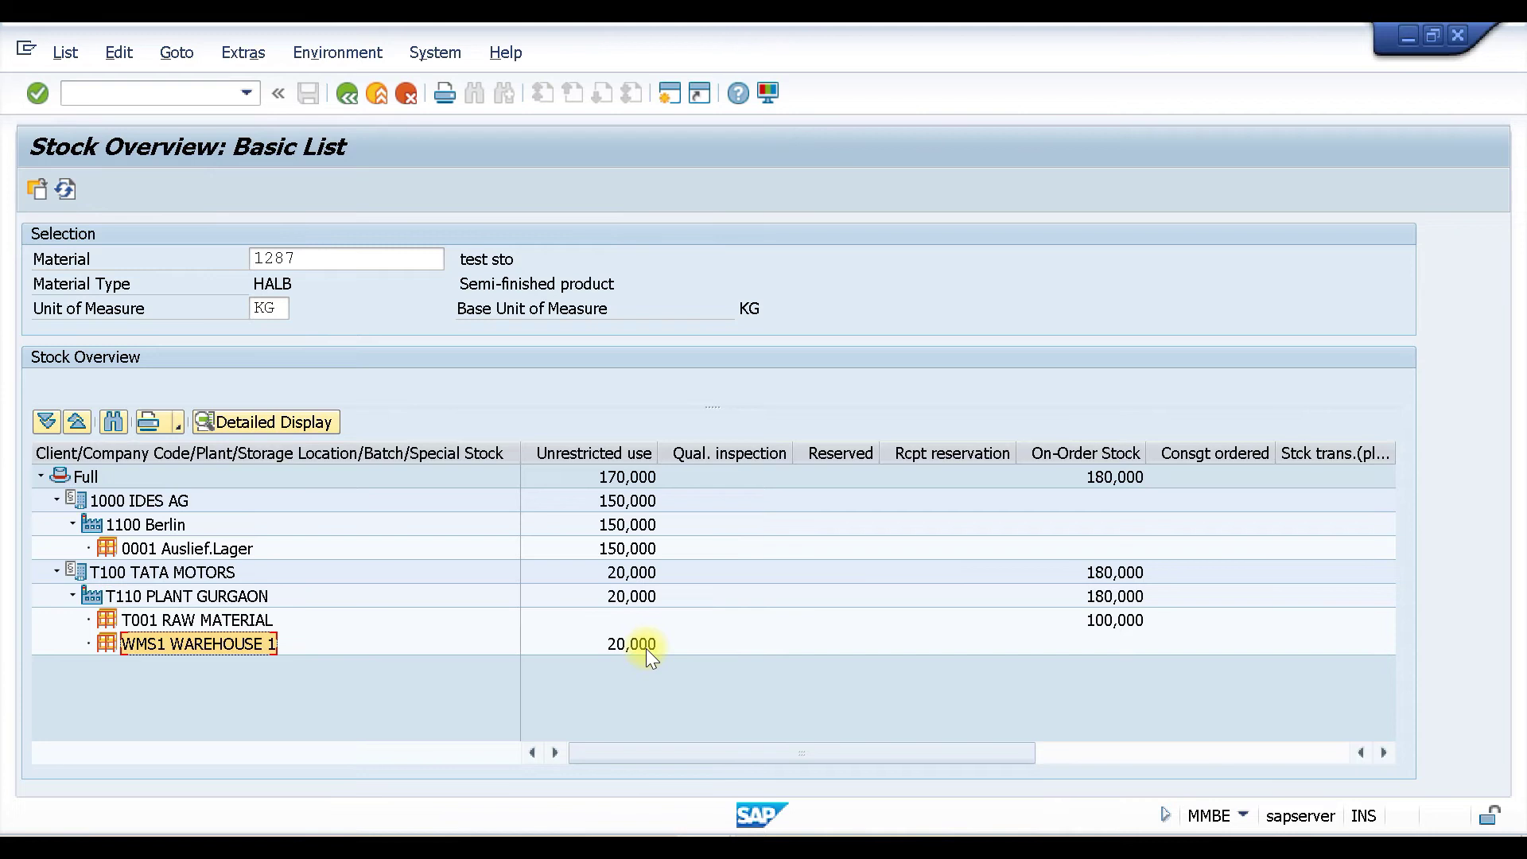
In a new session, run the LS26 warehouse stock overview for material 1287 in warehouse number W01.
click(668, 94)
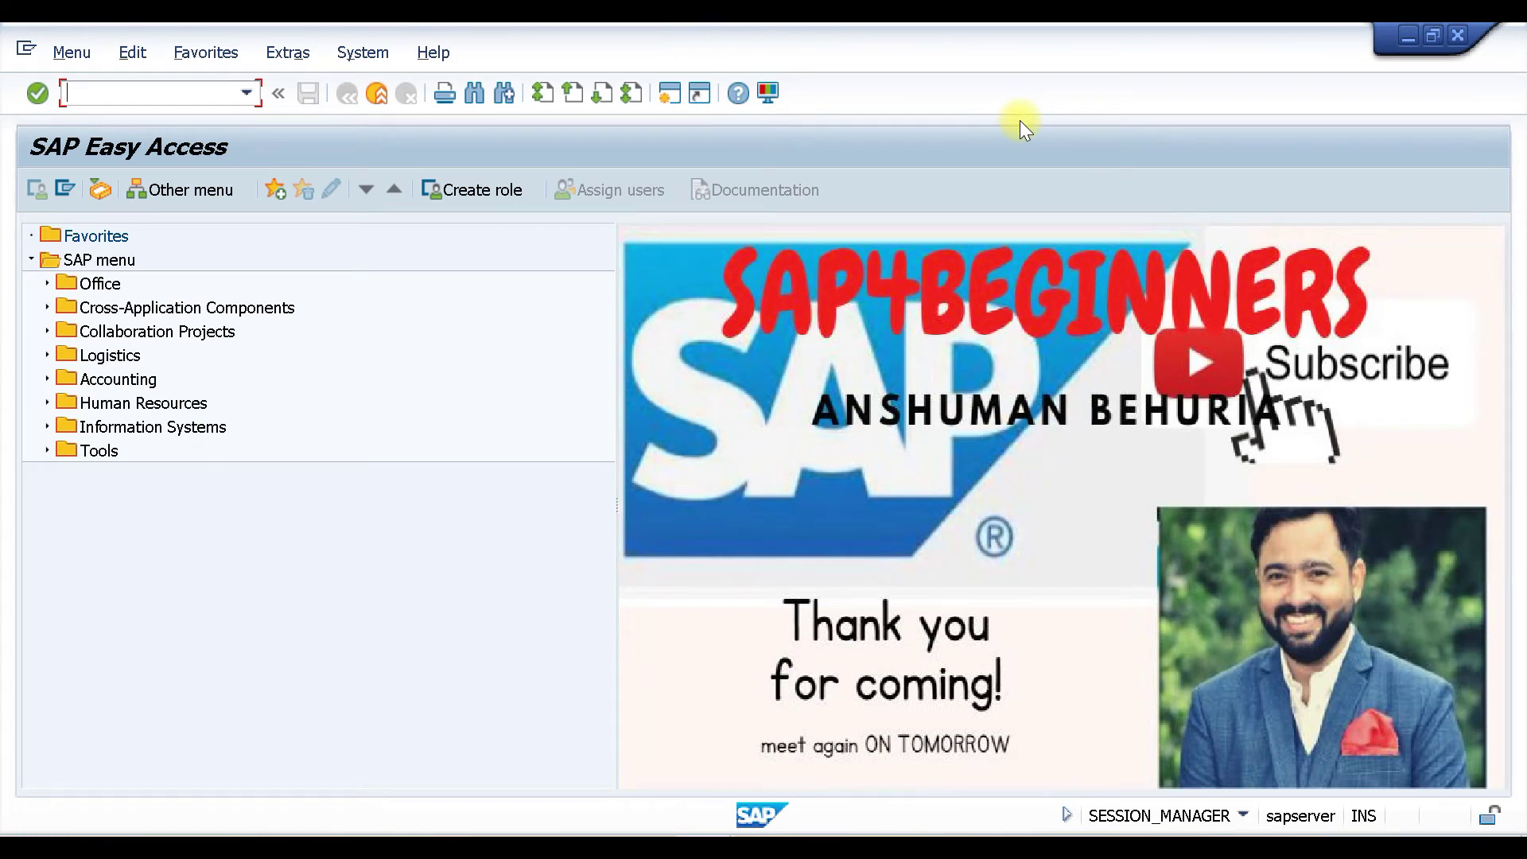
text(LS26)
key(Return)
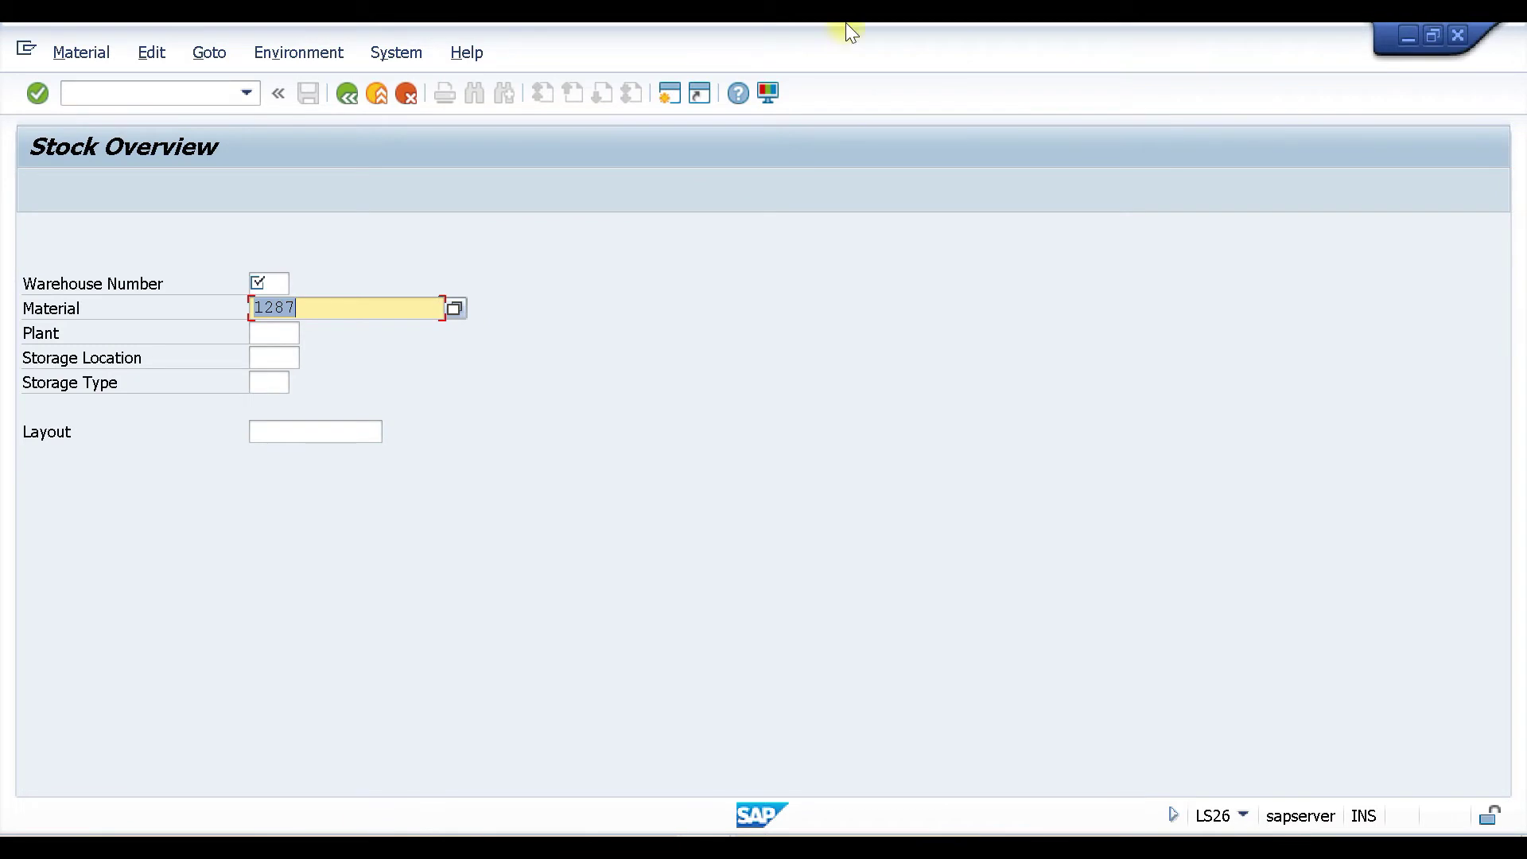
click(260, 280)
text(W01)
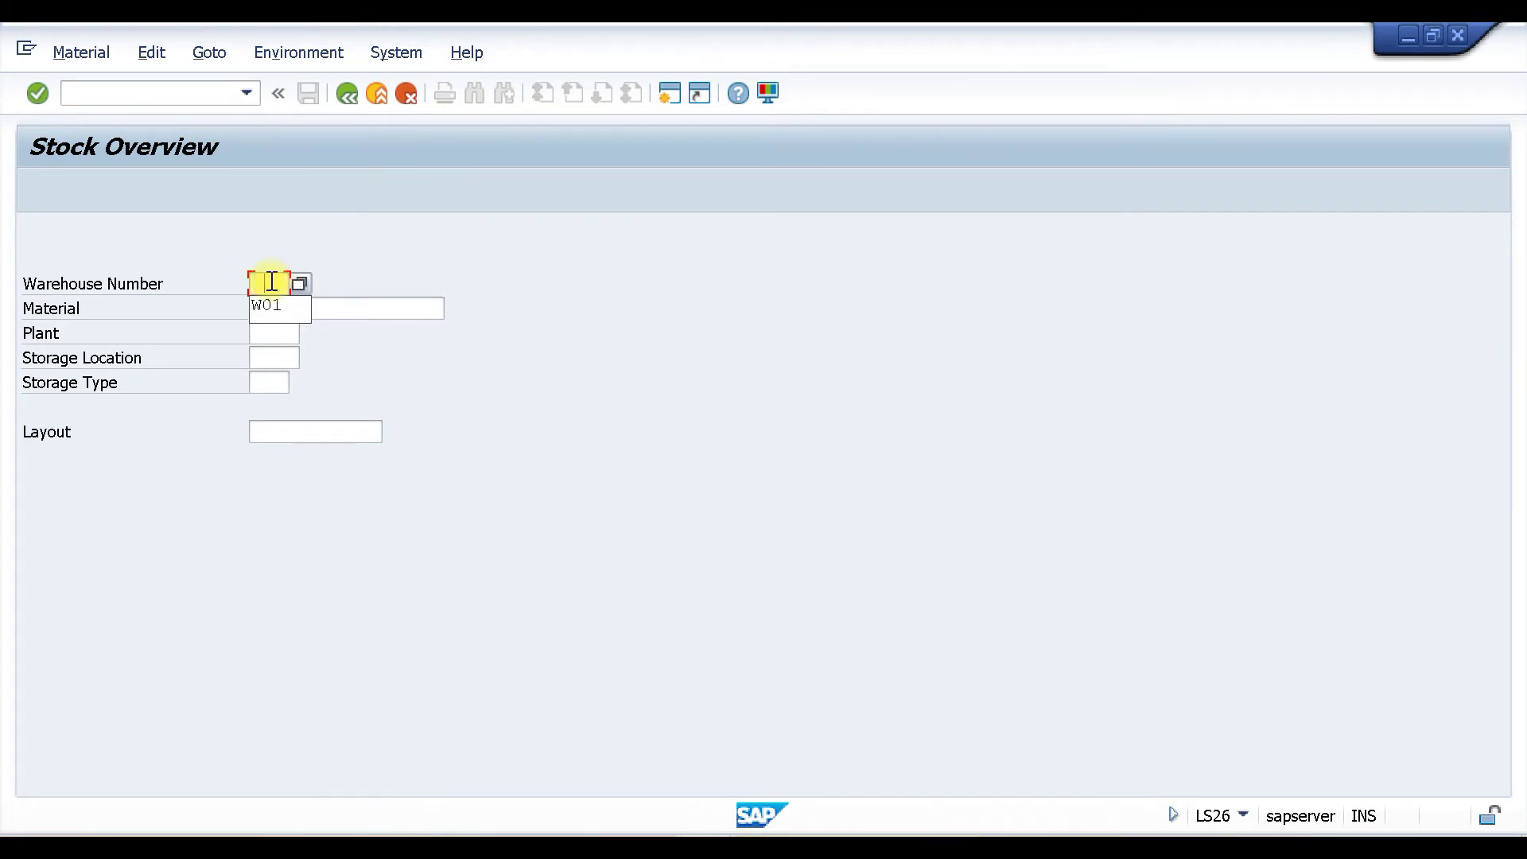
click(283, 307)
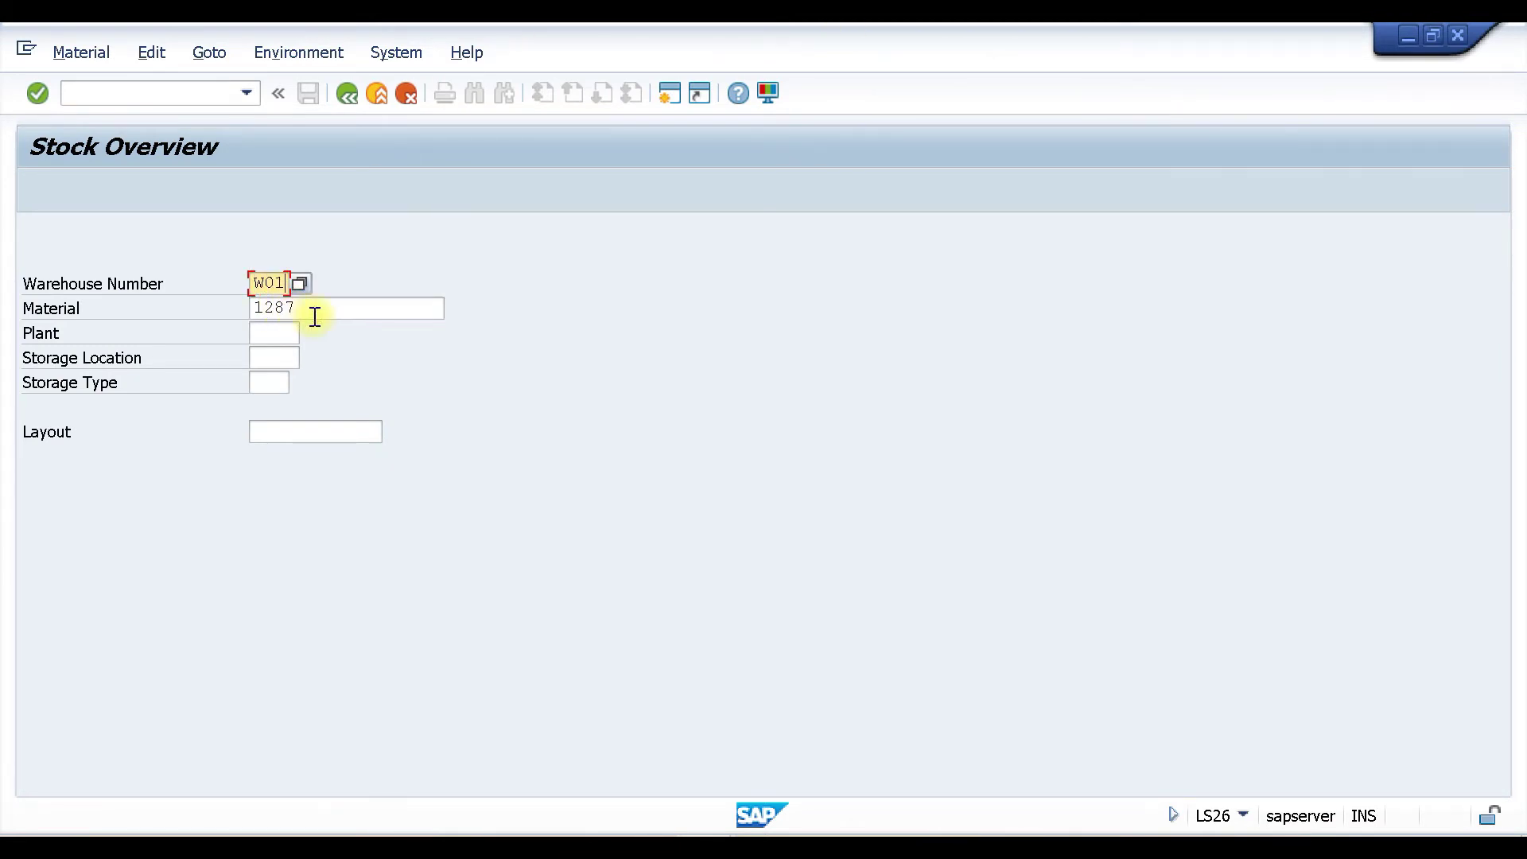
click(37, 93)
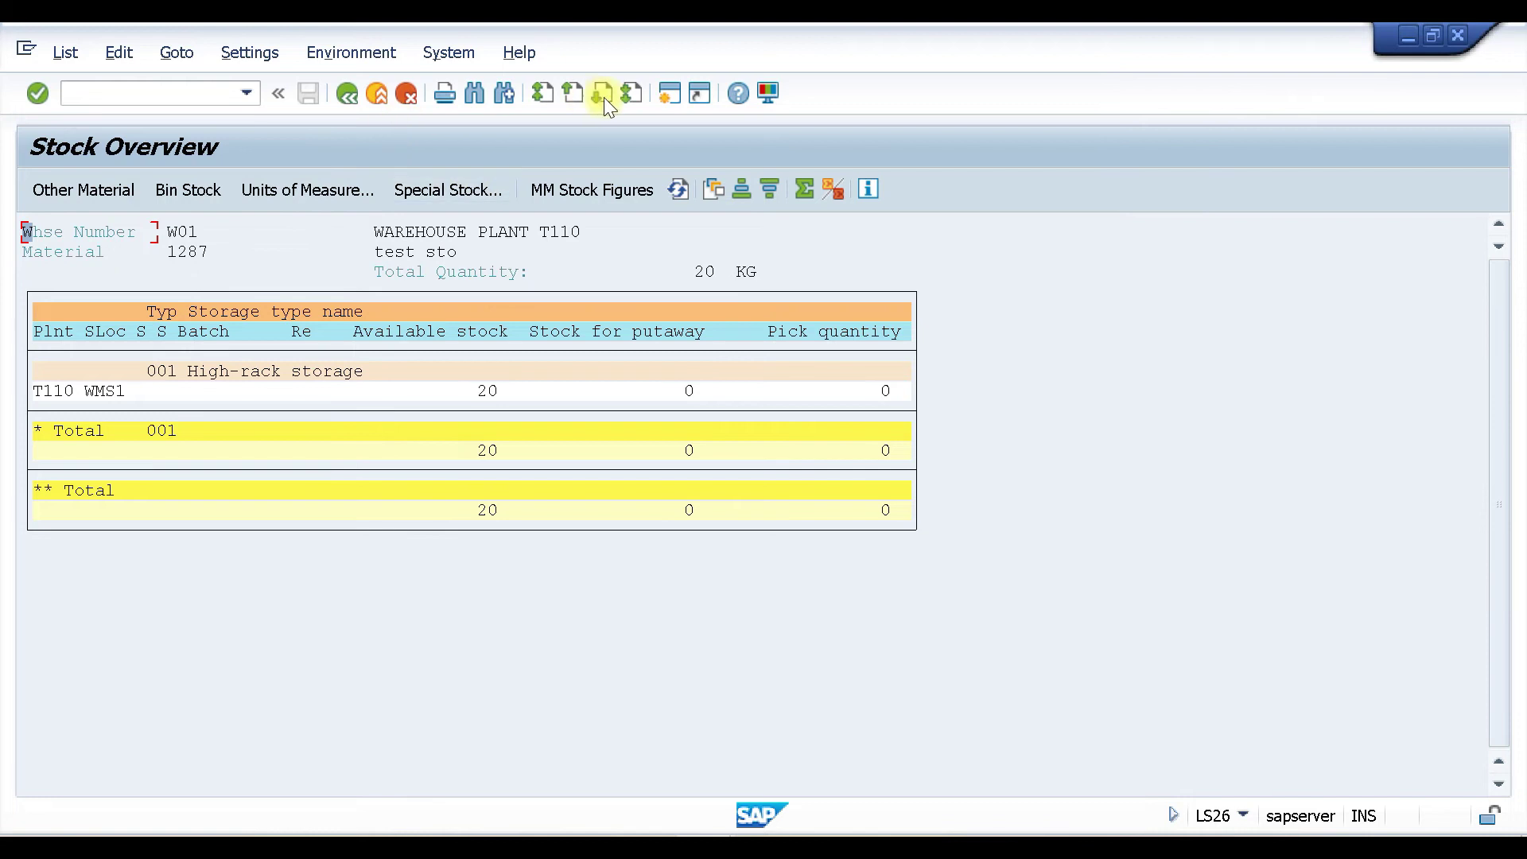
Open transaction MIGO in a new session and set the action to Goods Issue with reference Other.
click(665, 97)
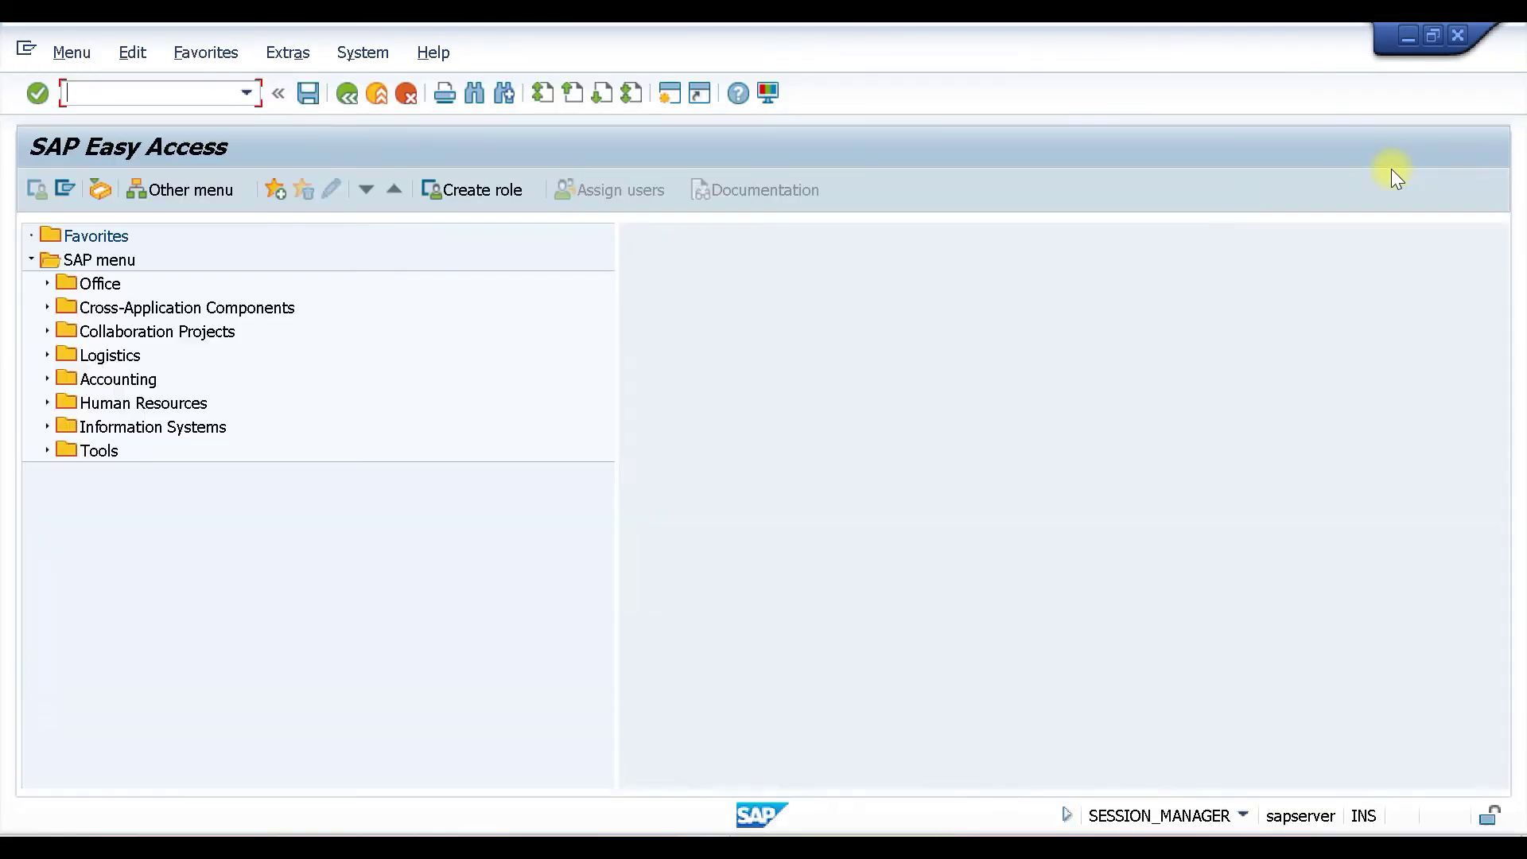
text(MIGO)
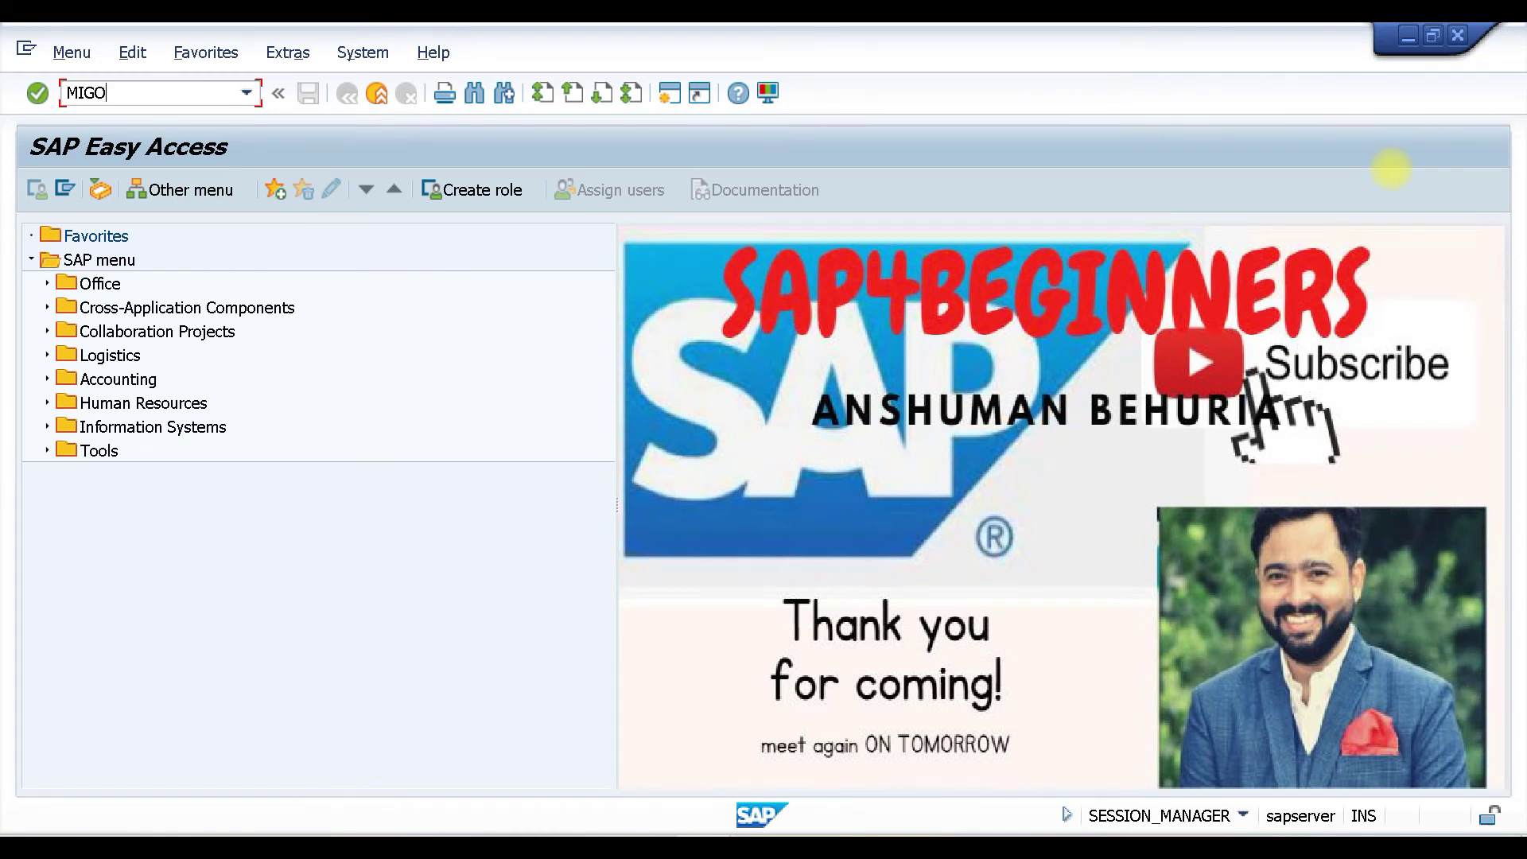
key(Return)
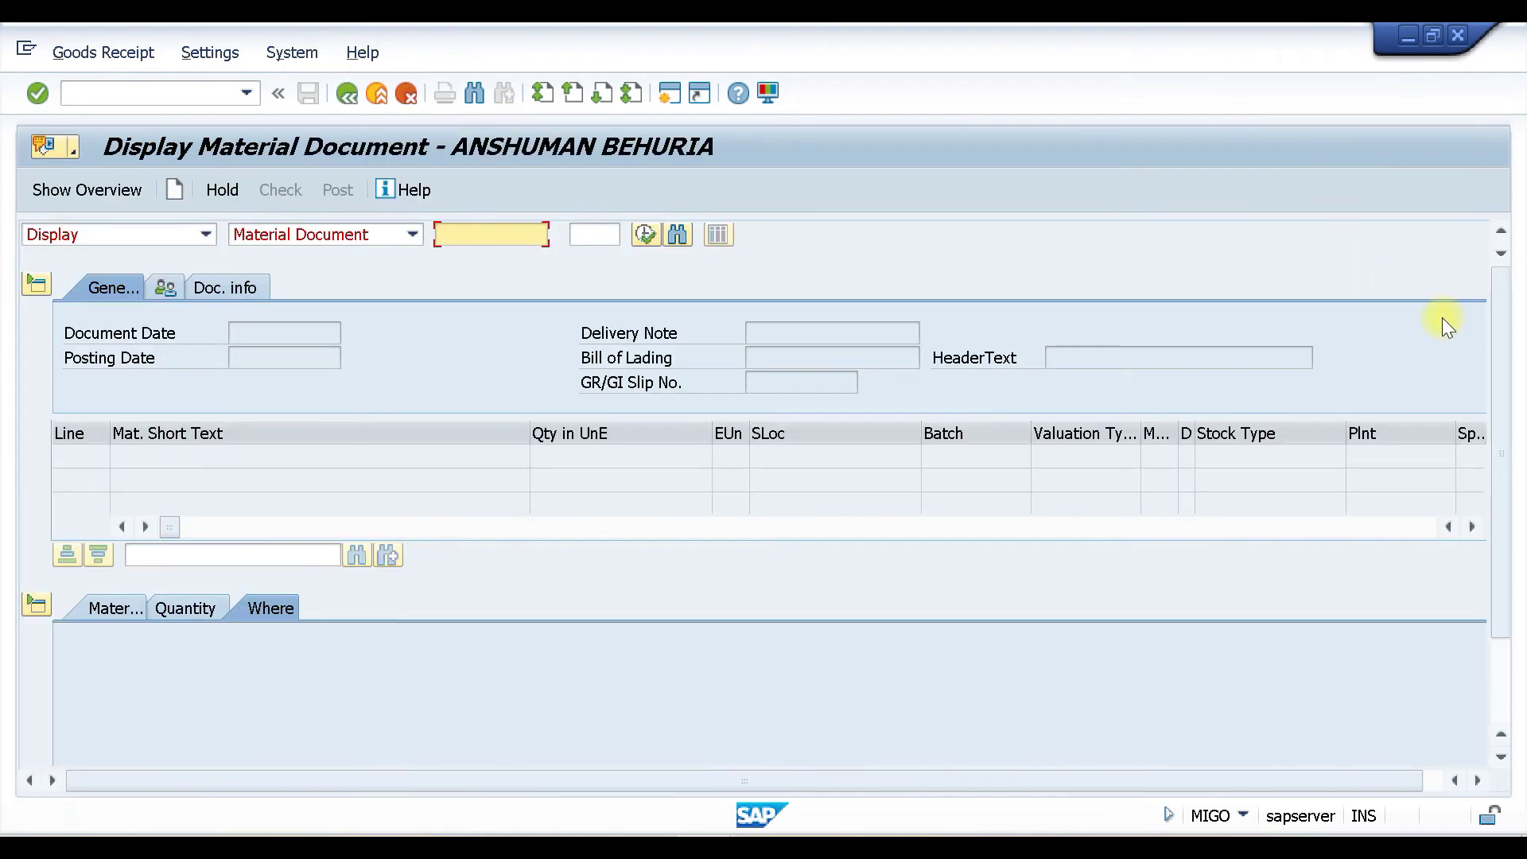
click(205, 234)
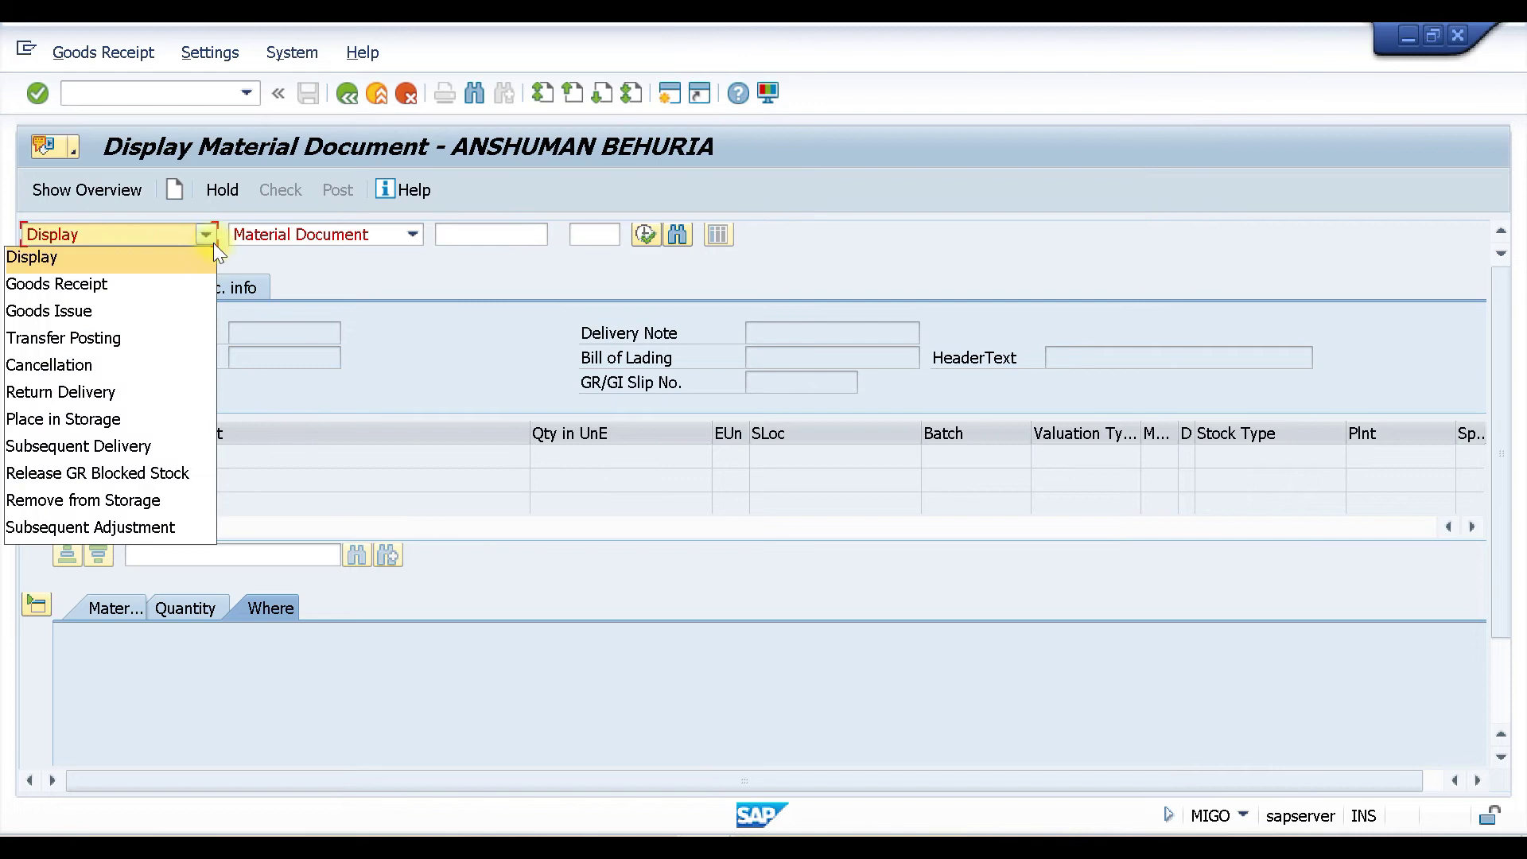
click(121, 307)
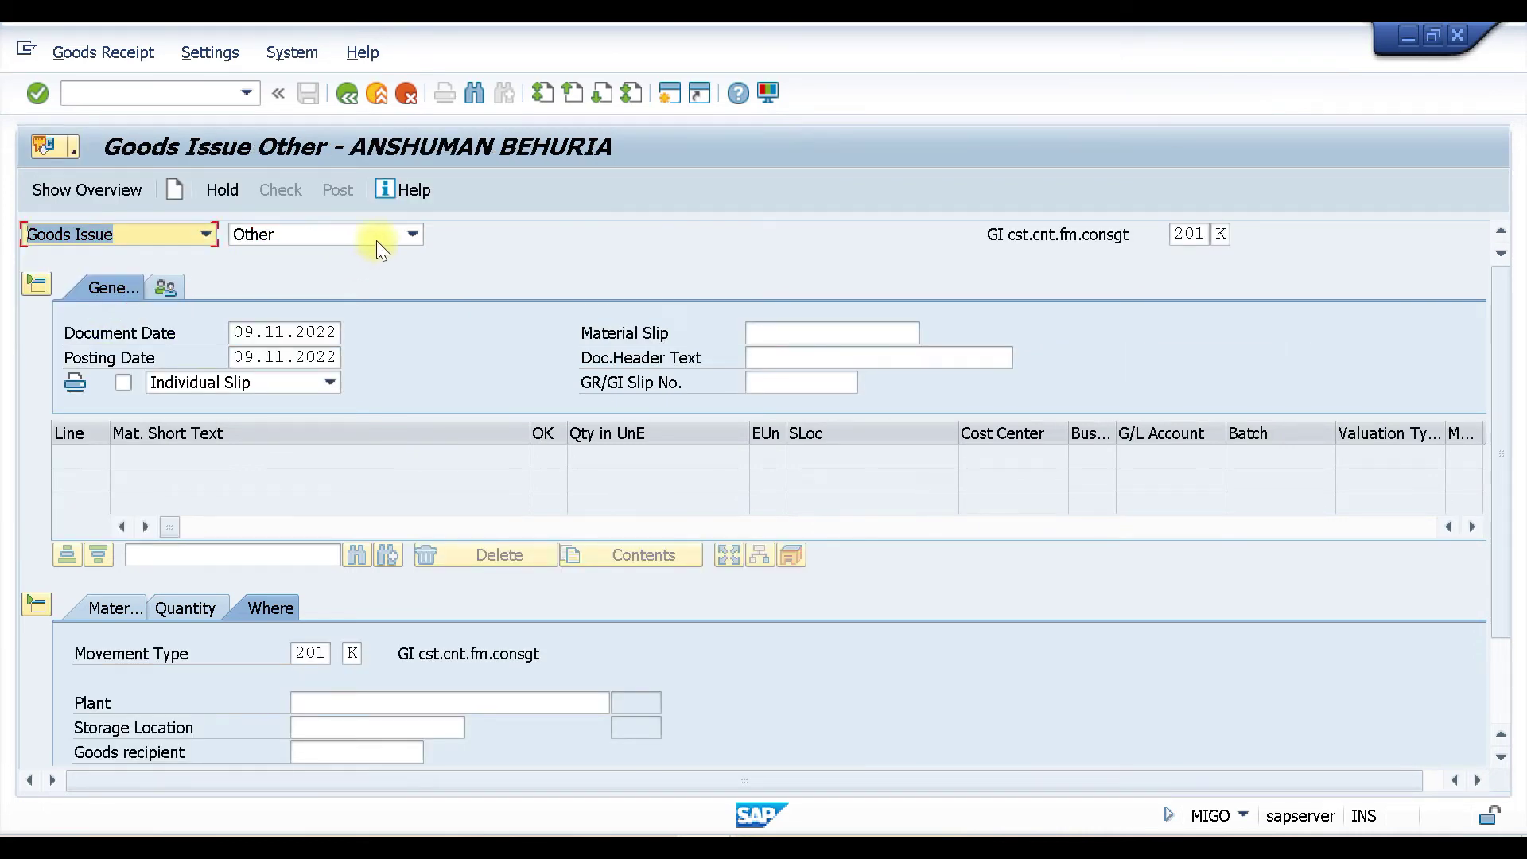
Clear the special stock indicator K from movement type 201 and open the item's material details.
click(1215, 233)
key(Delete)
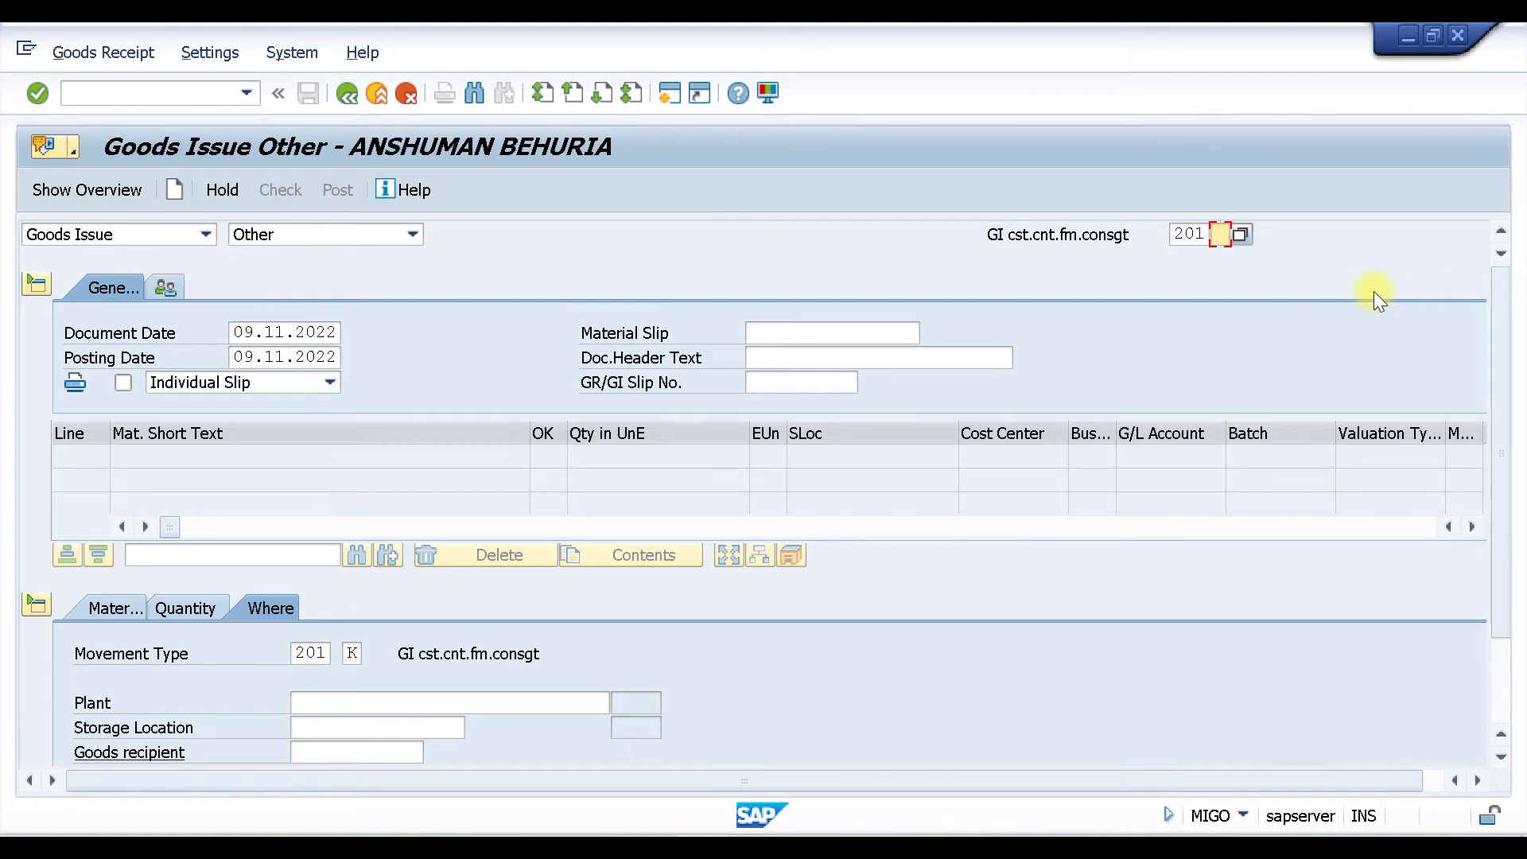
key(Return)
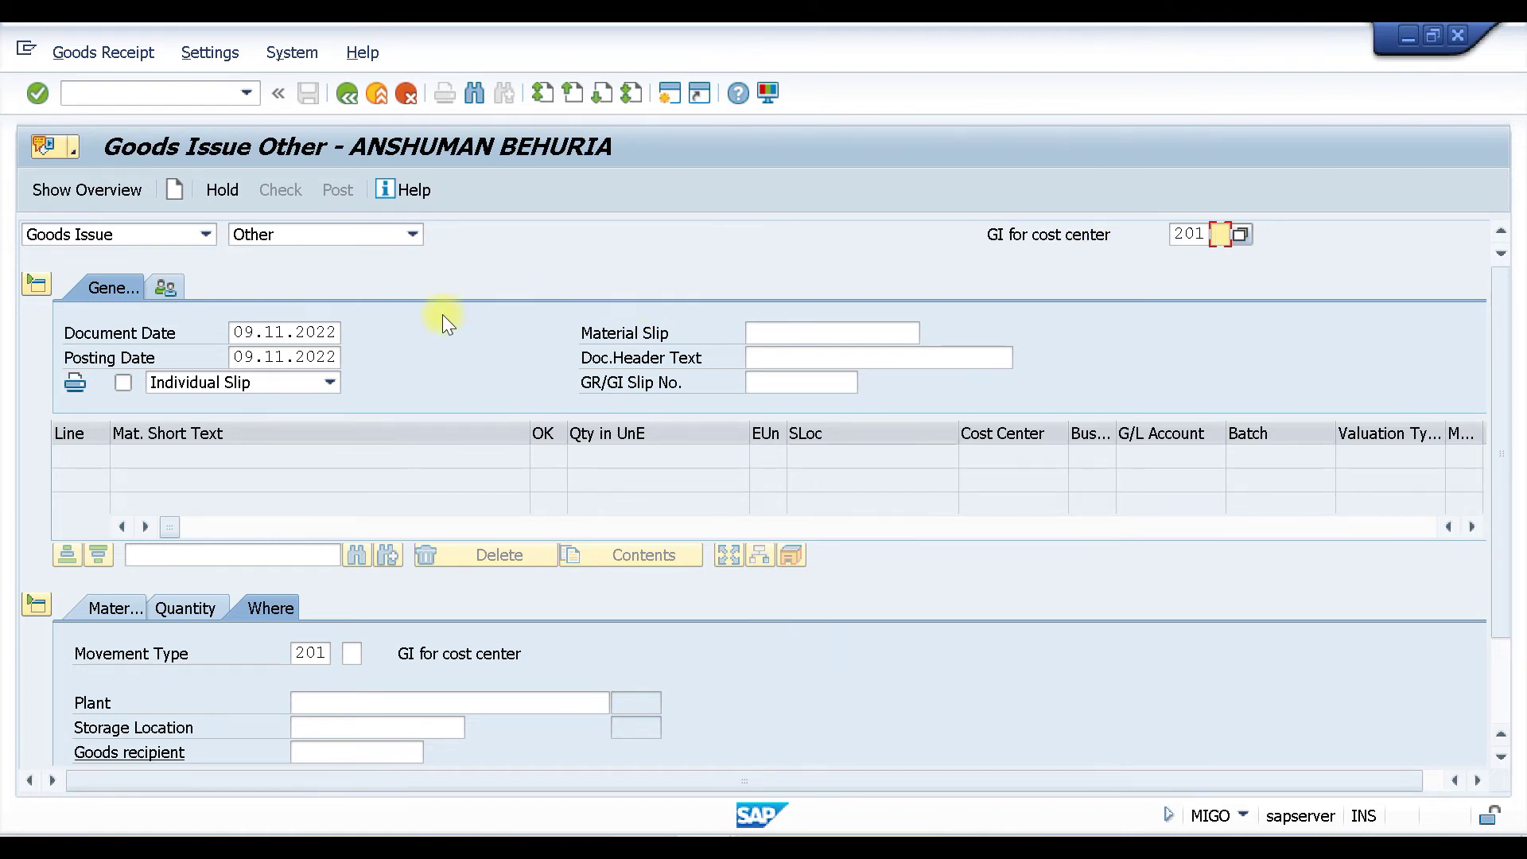
click(104, 609)
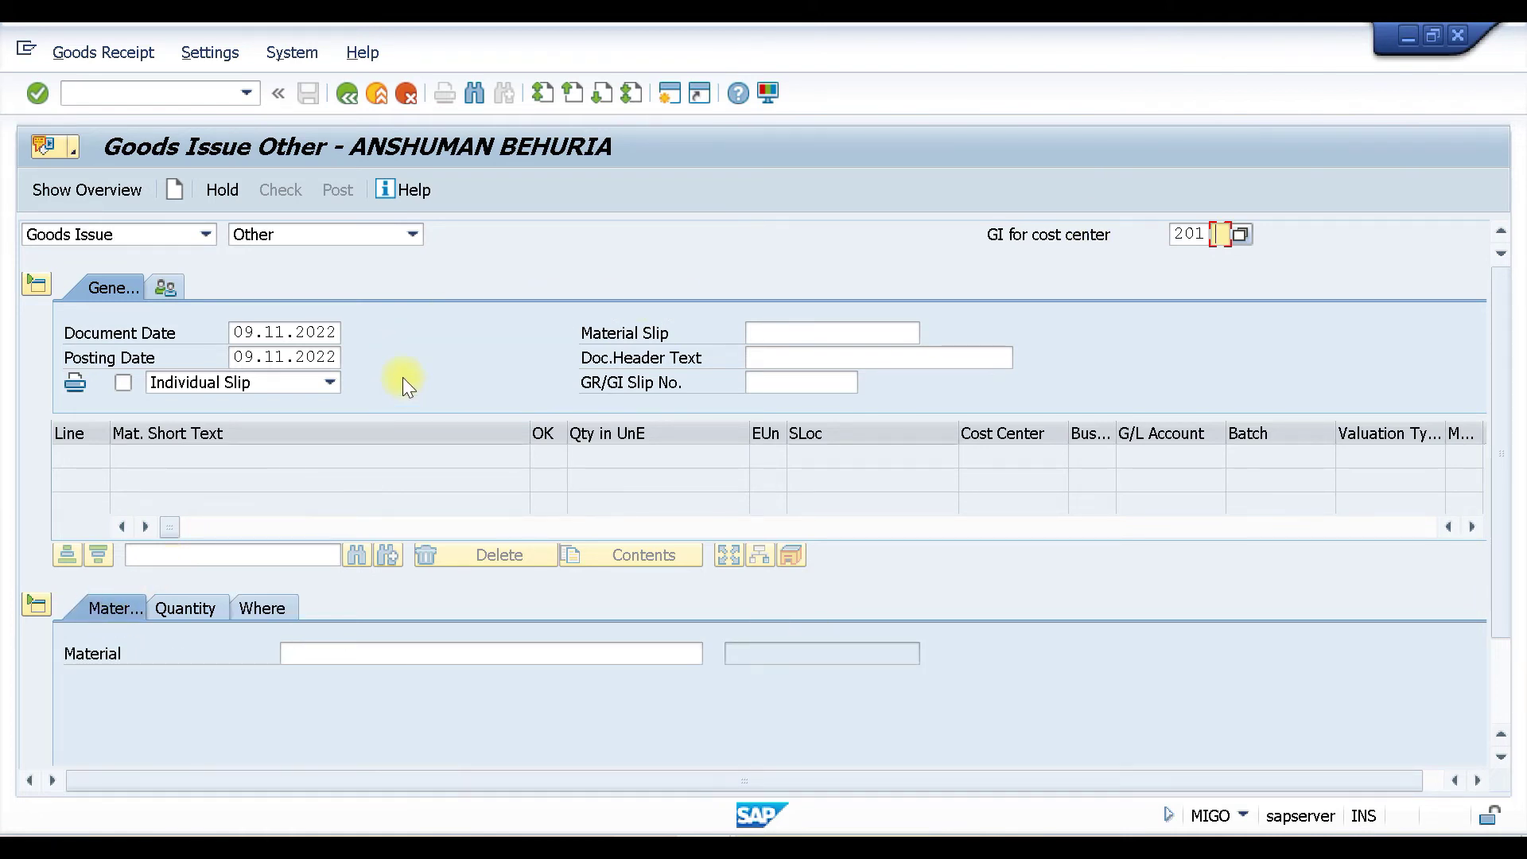
Enter material 1287 for the goods issue item and set its quantity in unit of entry to 2.
click(350, 653)
text(12)
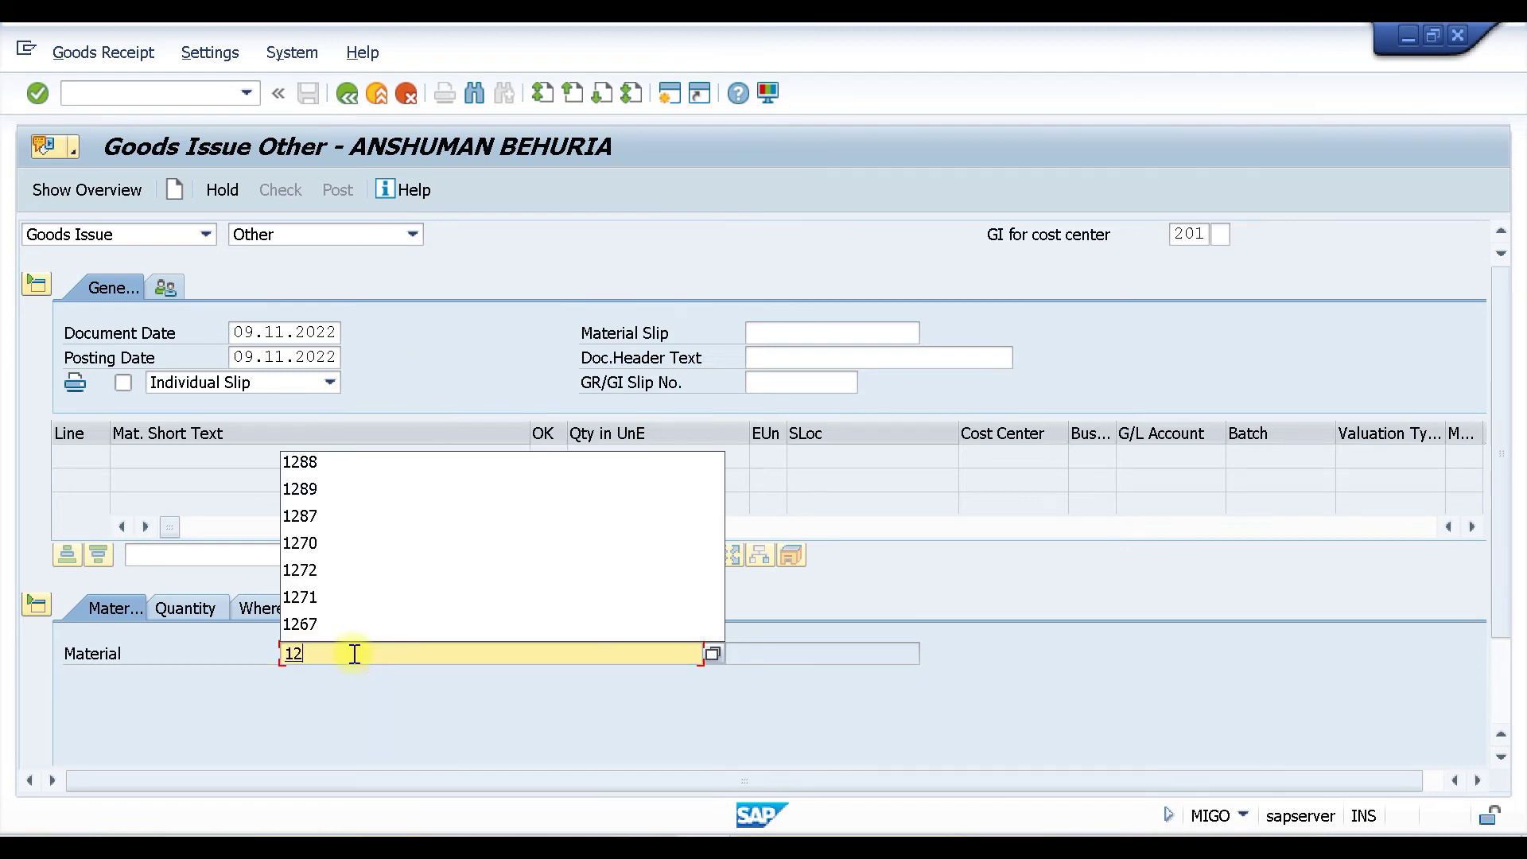
text(87)
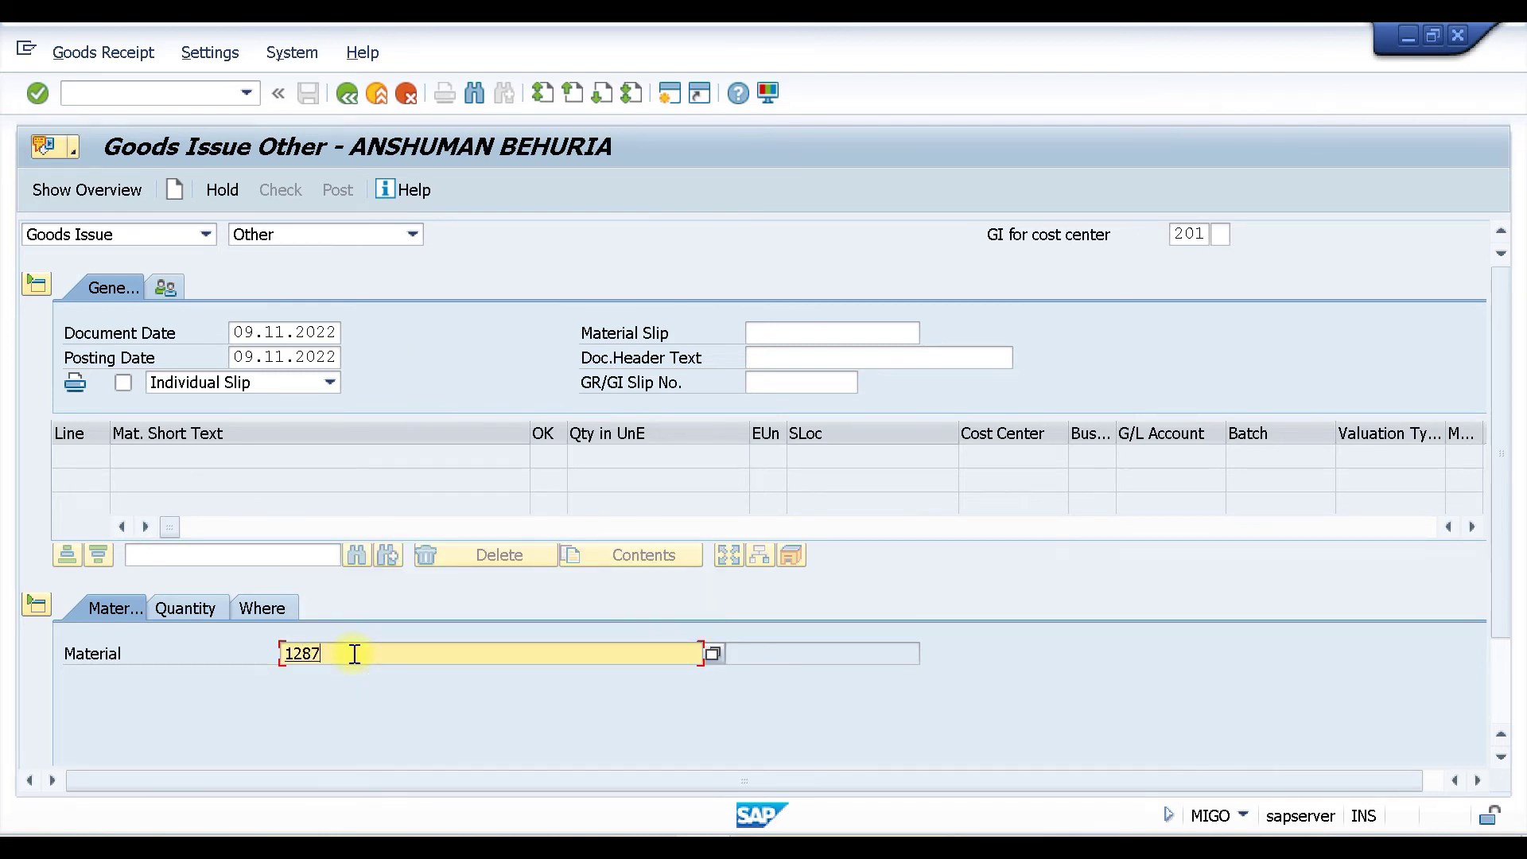
key(Return)
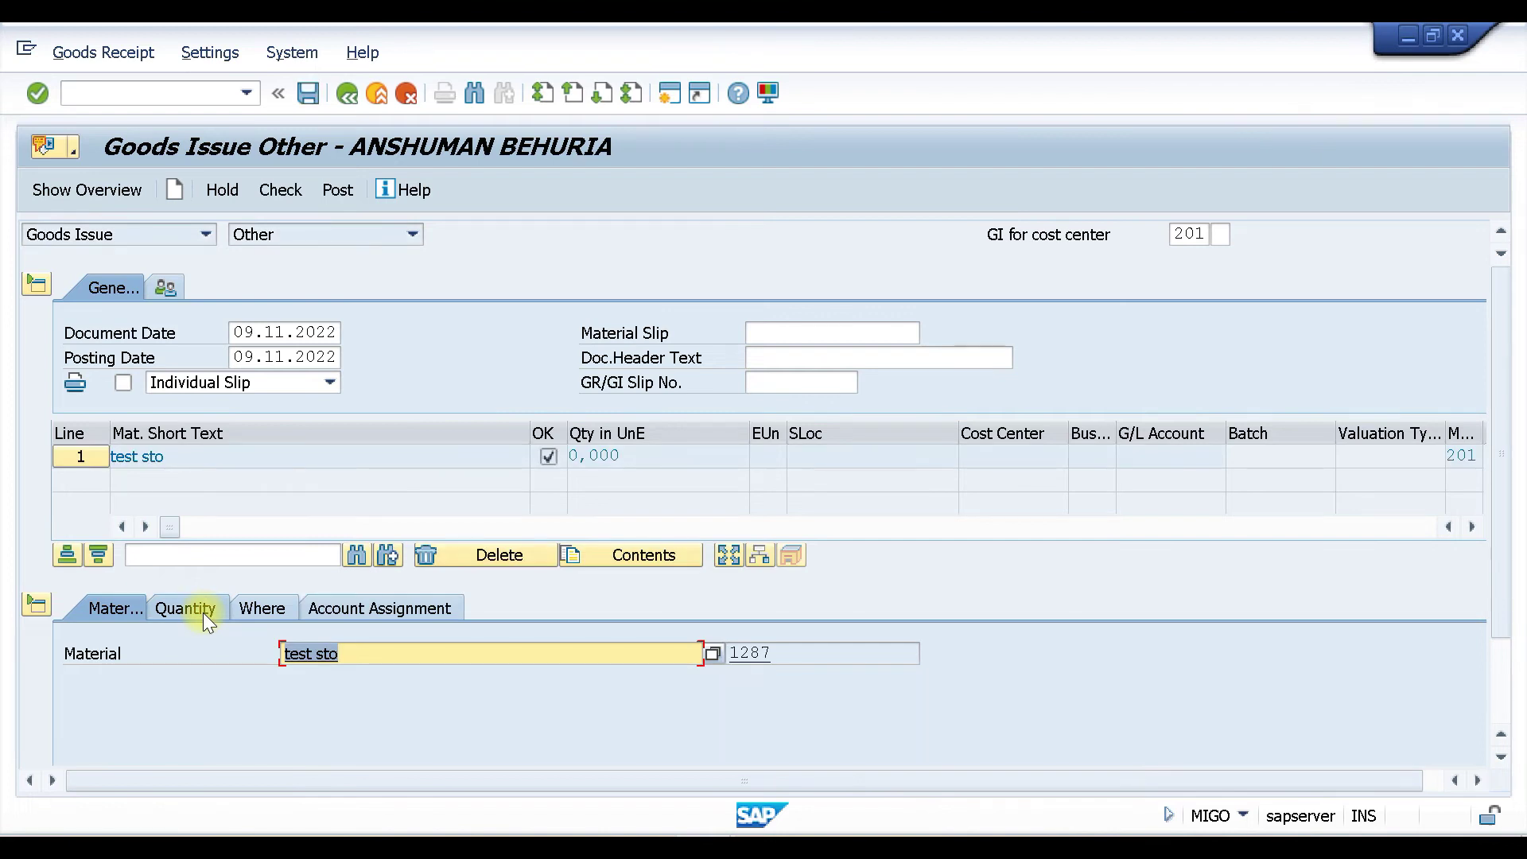
click(203, 612)
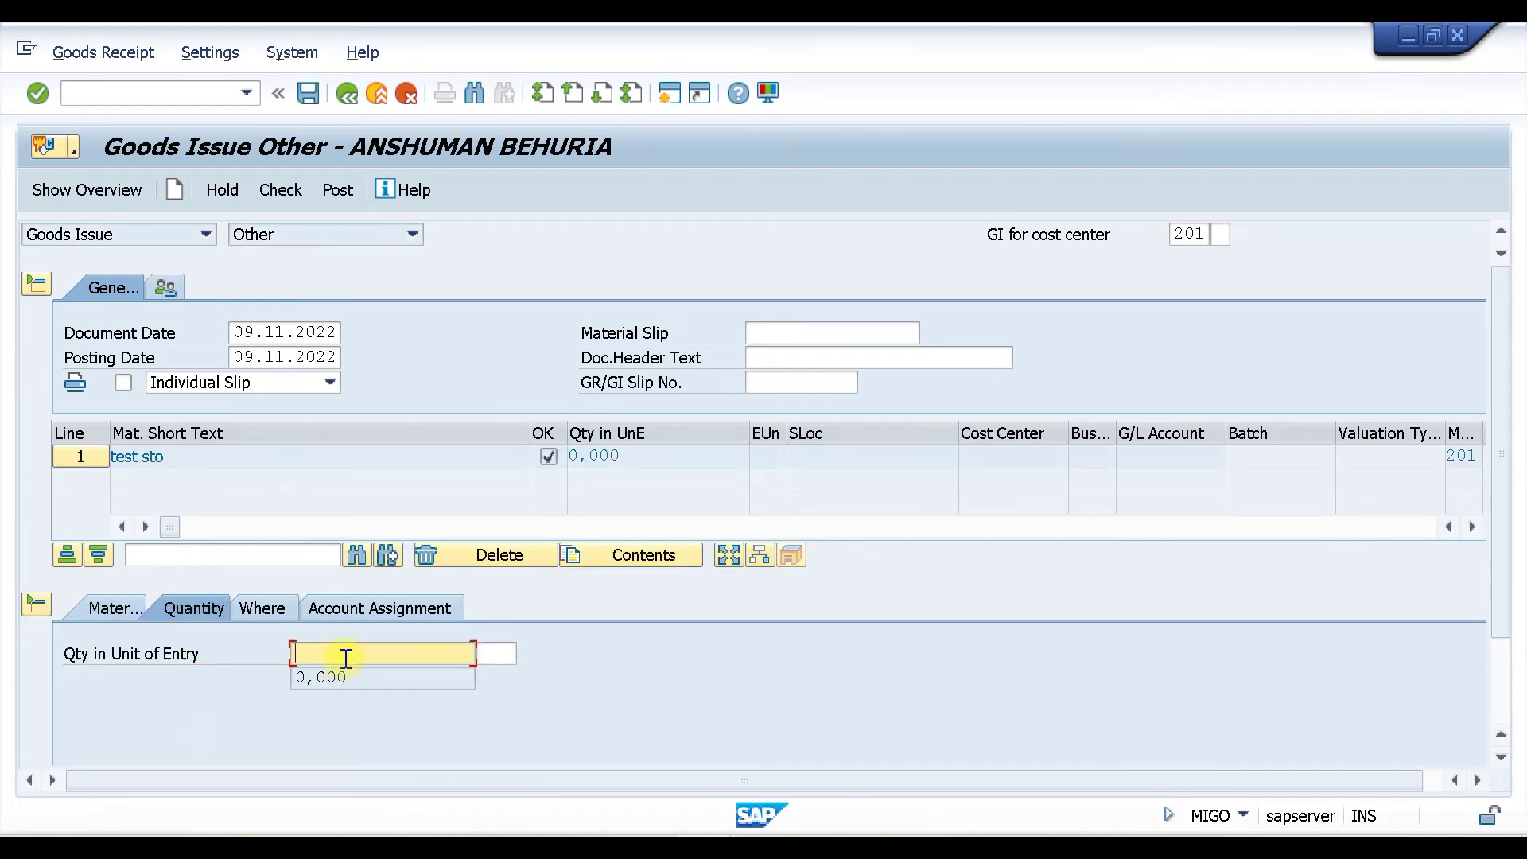
text(2)
key(Return)
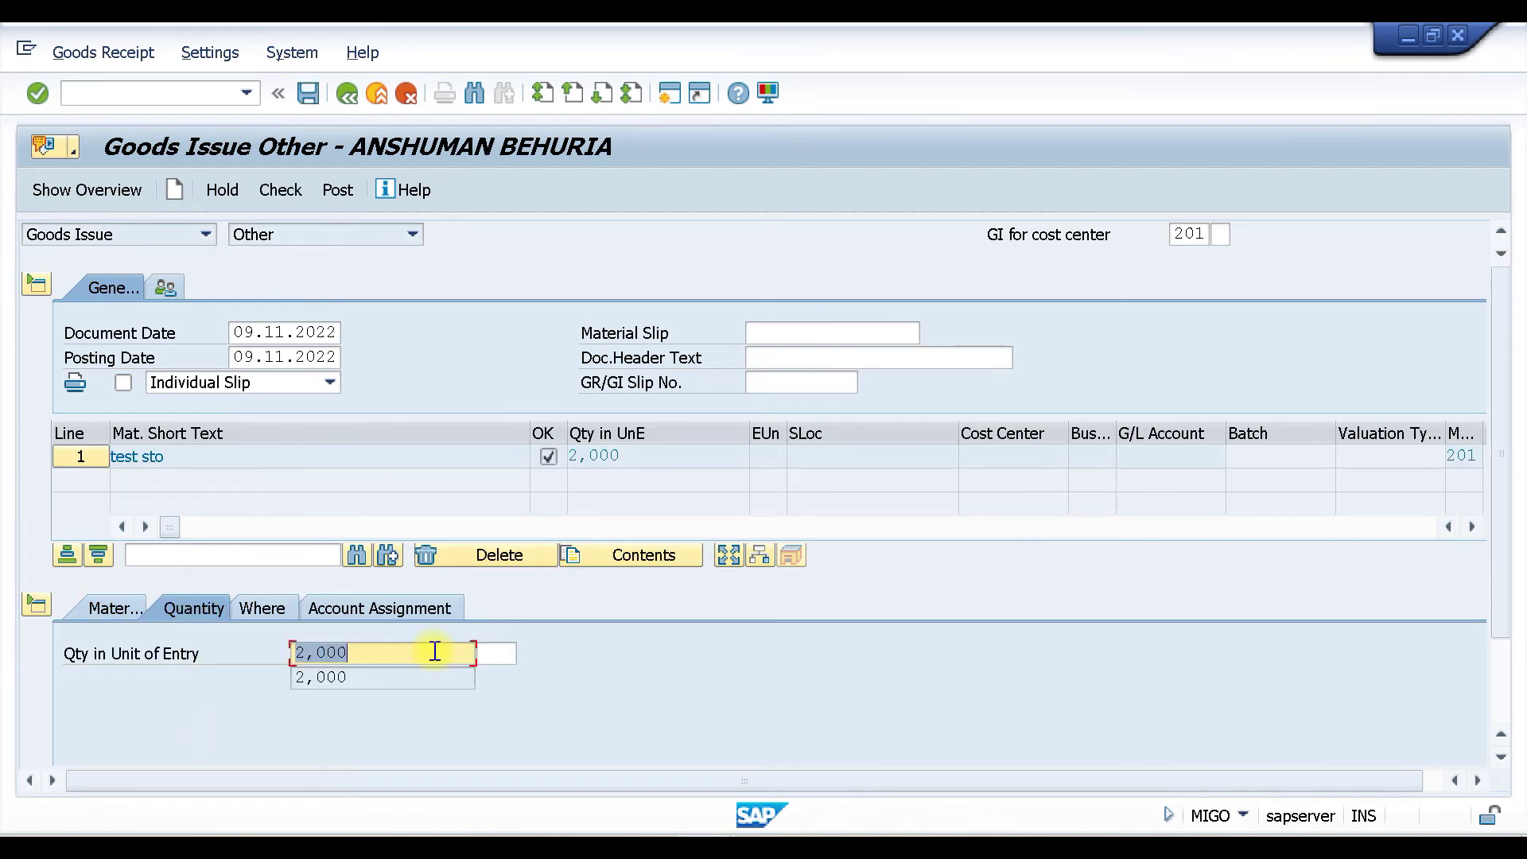
Set the item's plant to T110 and its storage location to WMS1.
click(274, 609)
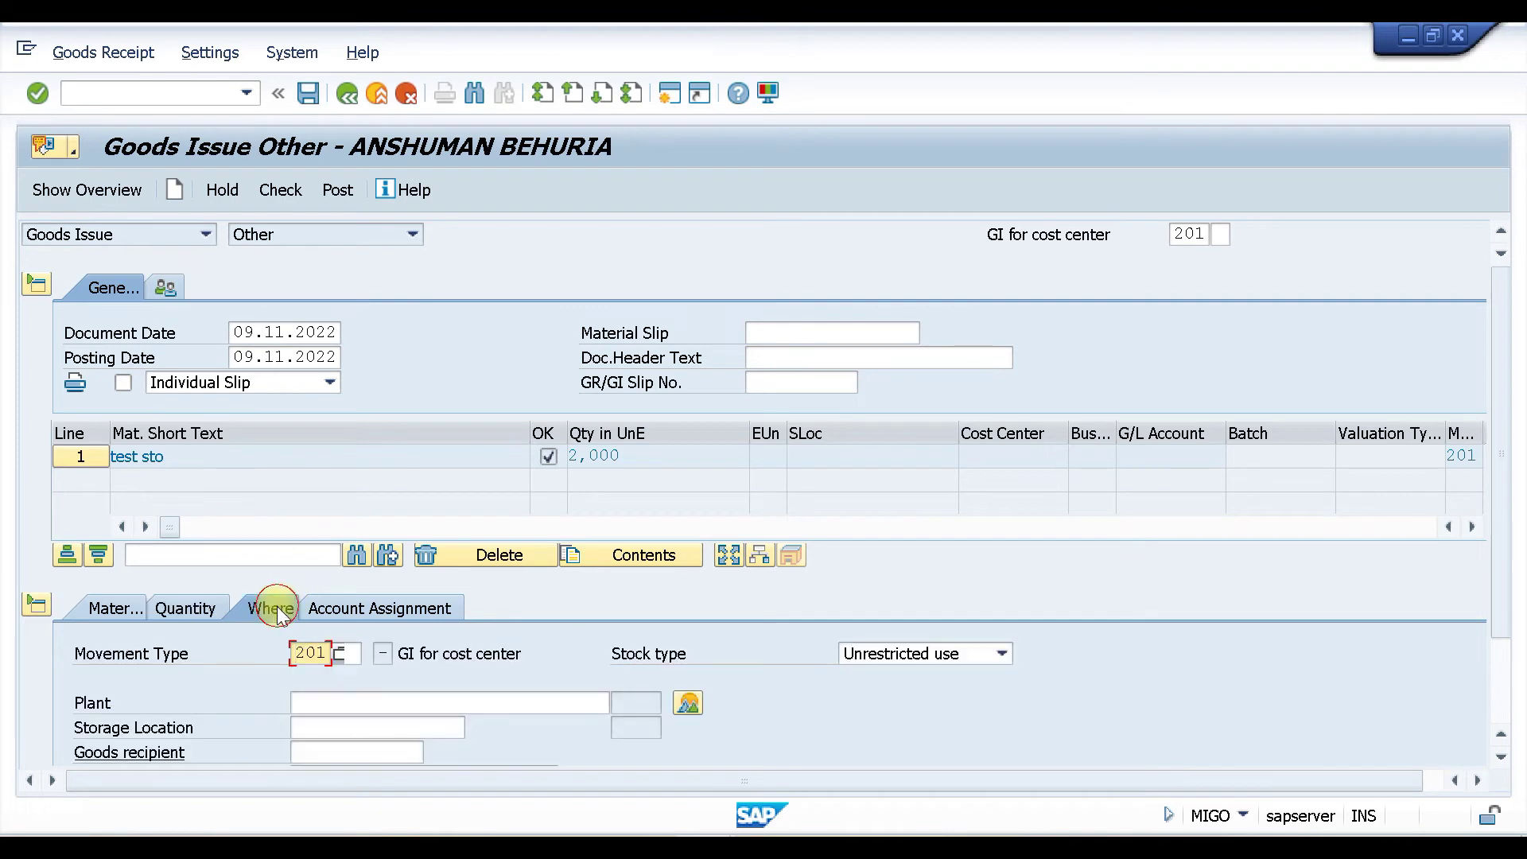
click(319, 697)
text(T110)
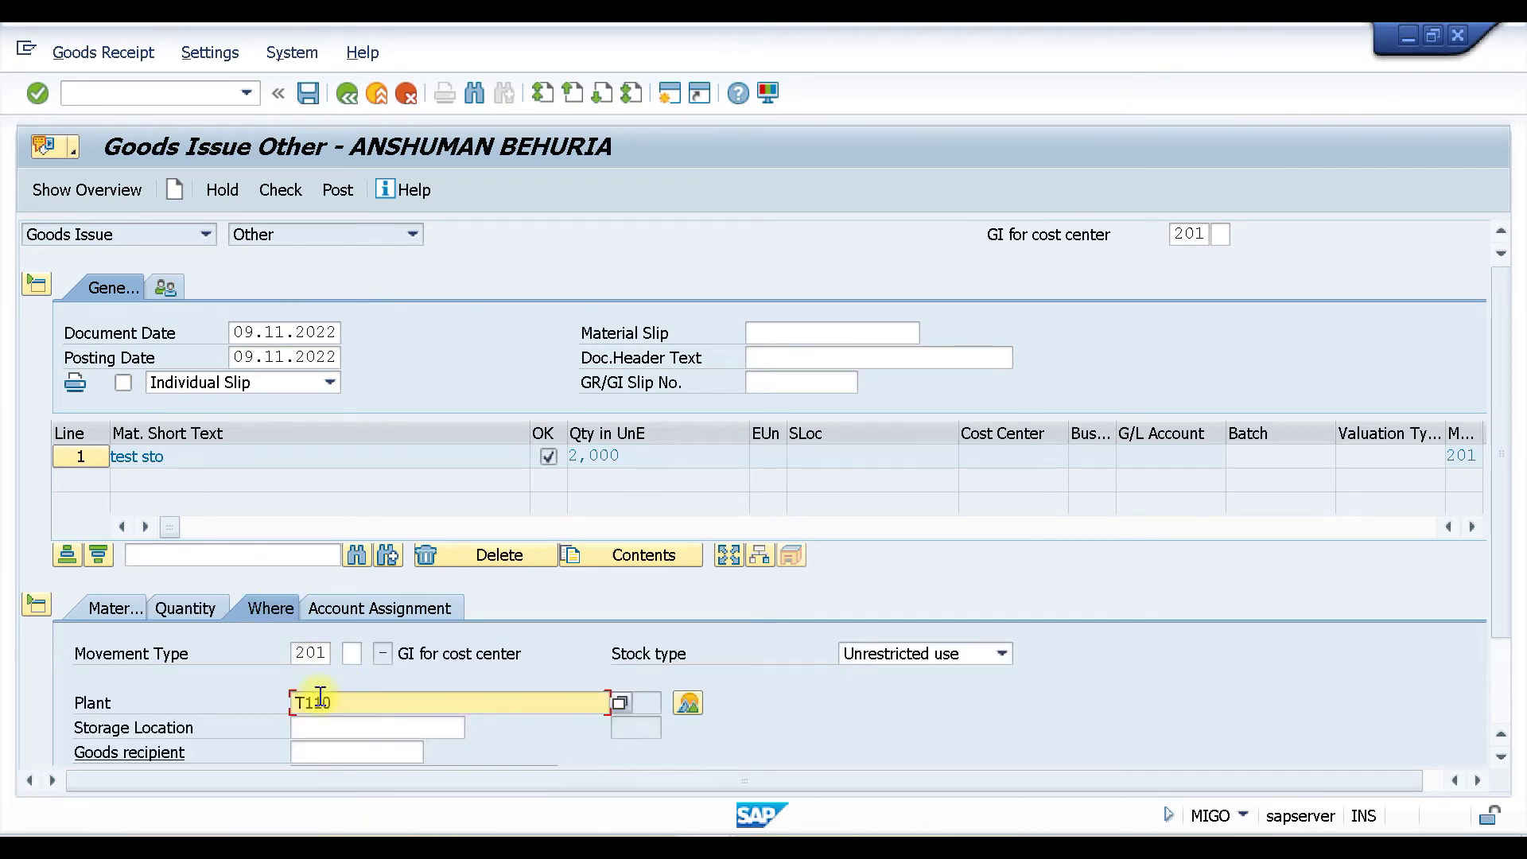
click(324, 726)
text(WMS1)
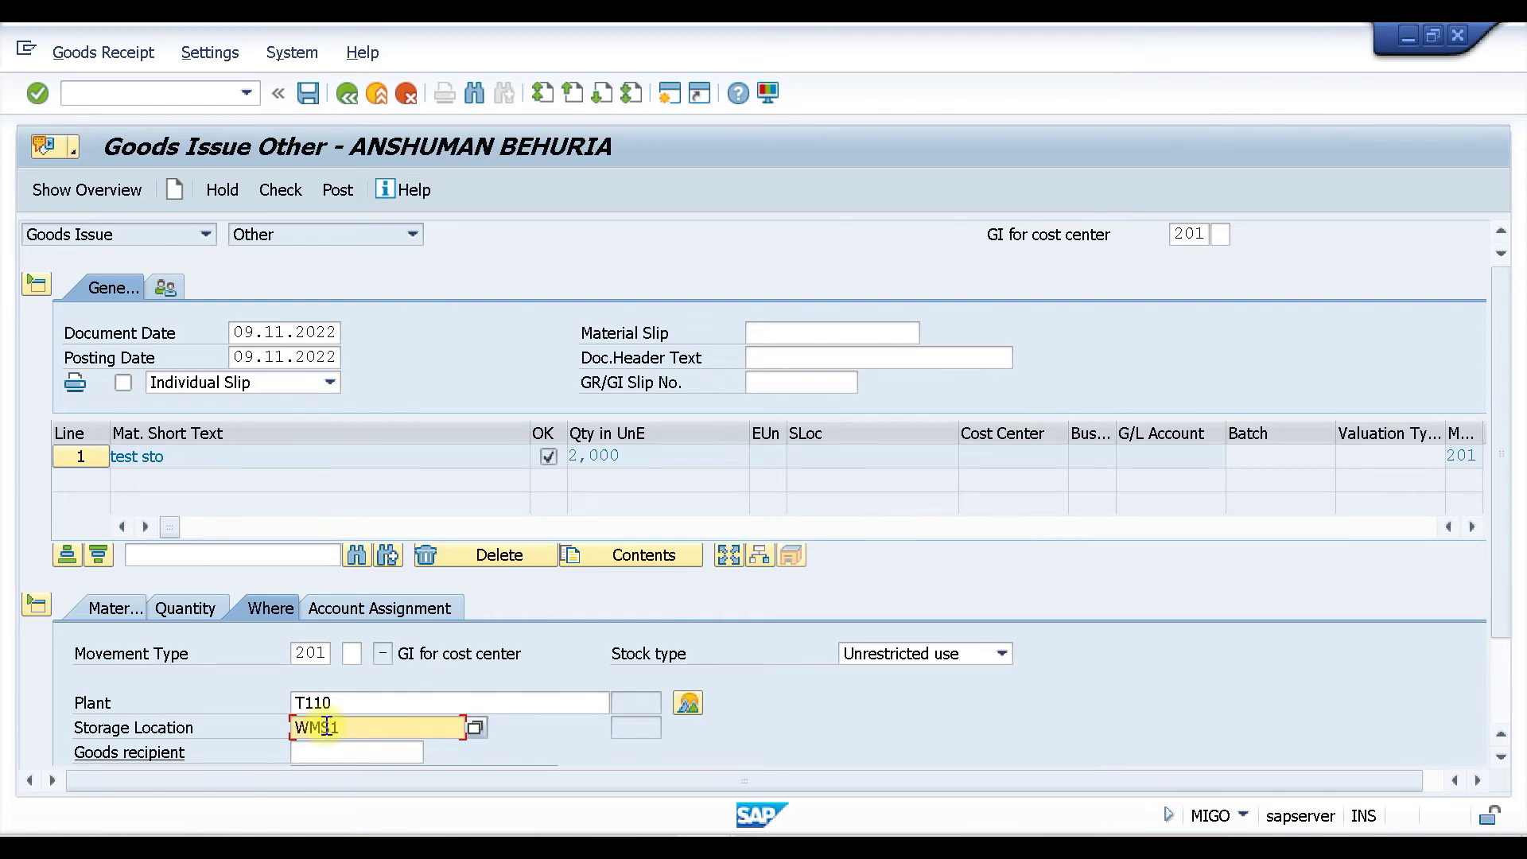
key(Return)
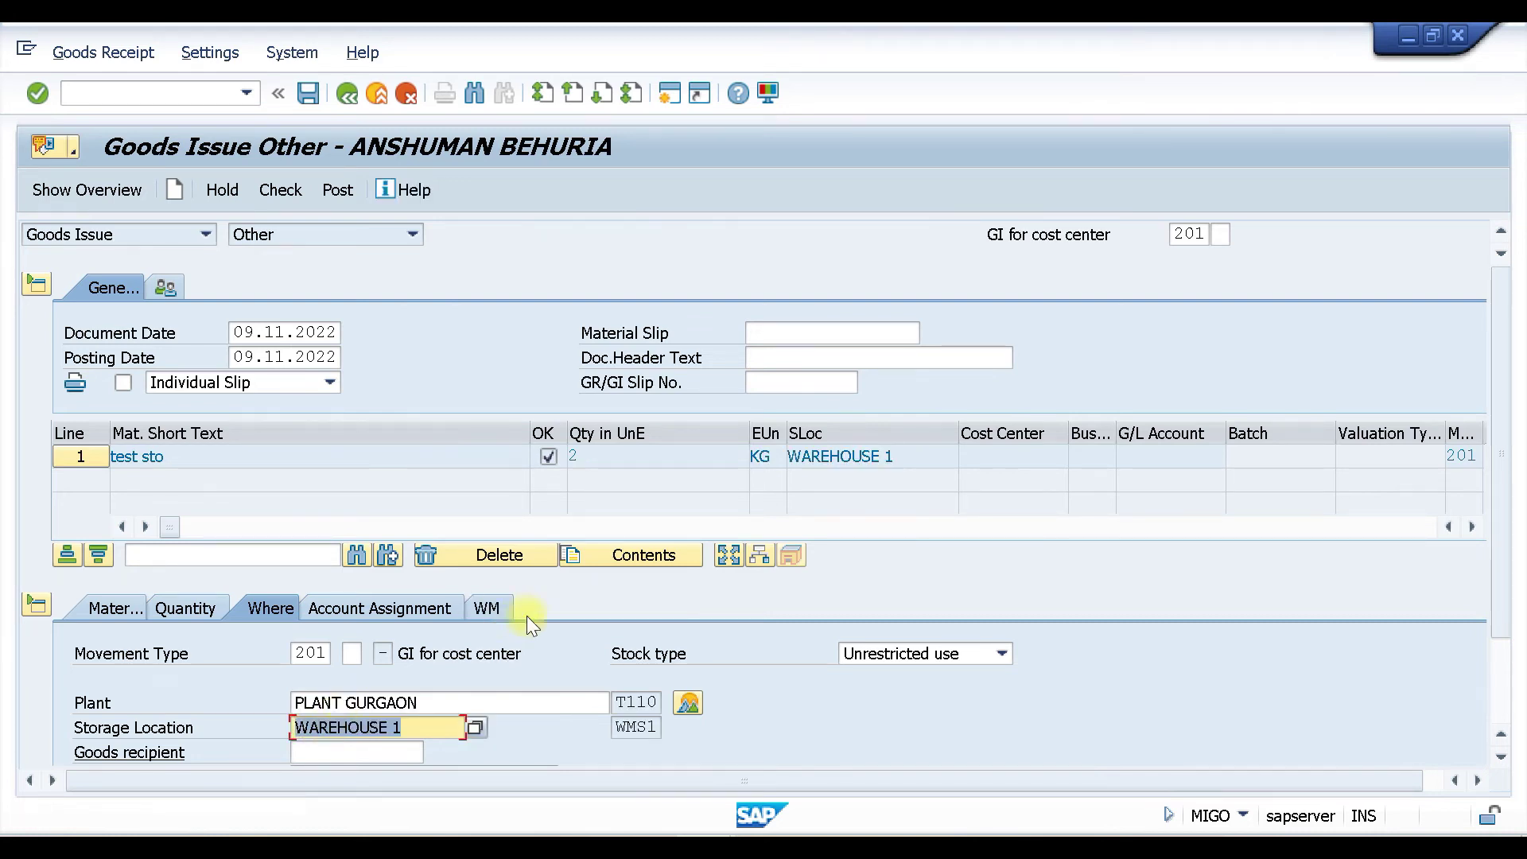
Assign the item to cost center T100 and post the goods issue.
scroll(851, 487, down, 1)
scroll(851, 487, down, 1)
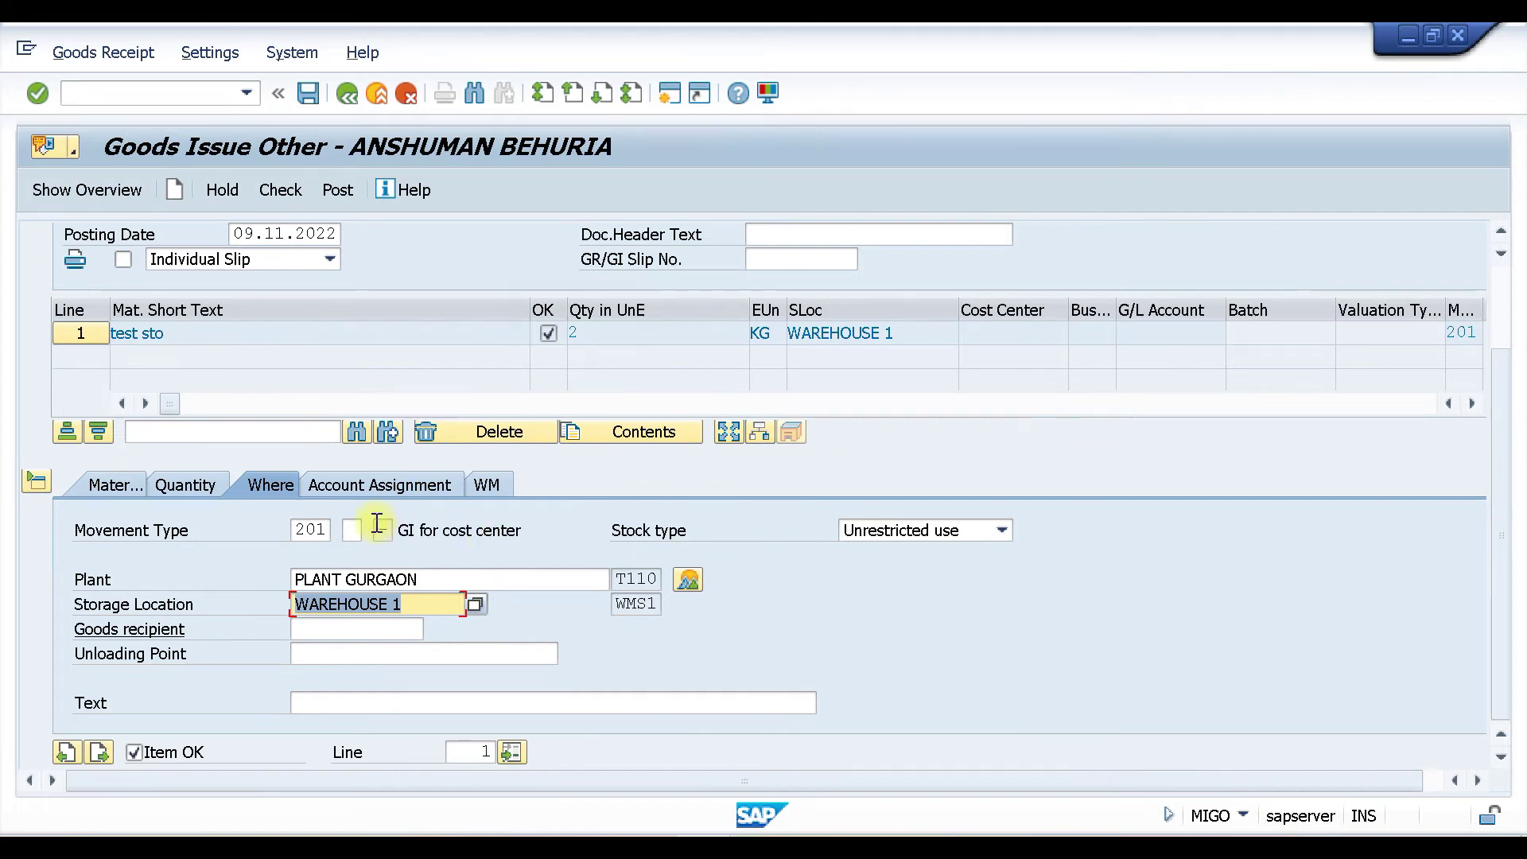
click(410, 483)
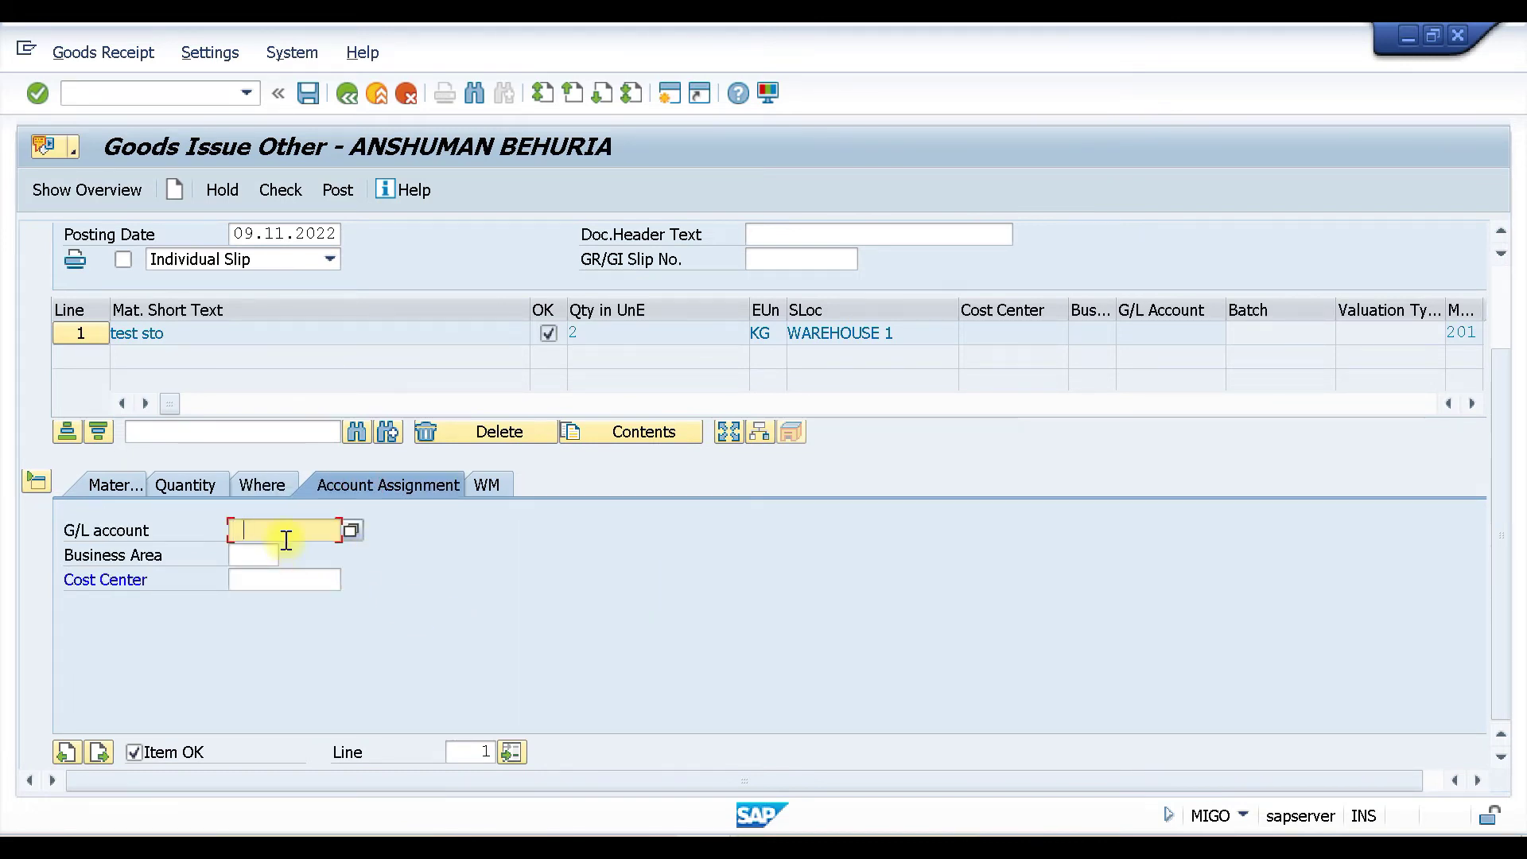
click(243, 580)
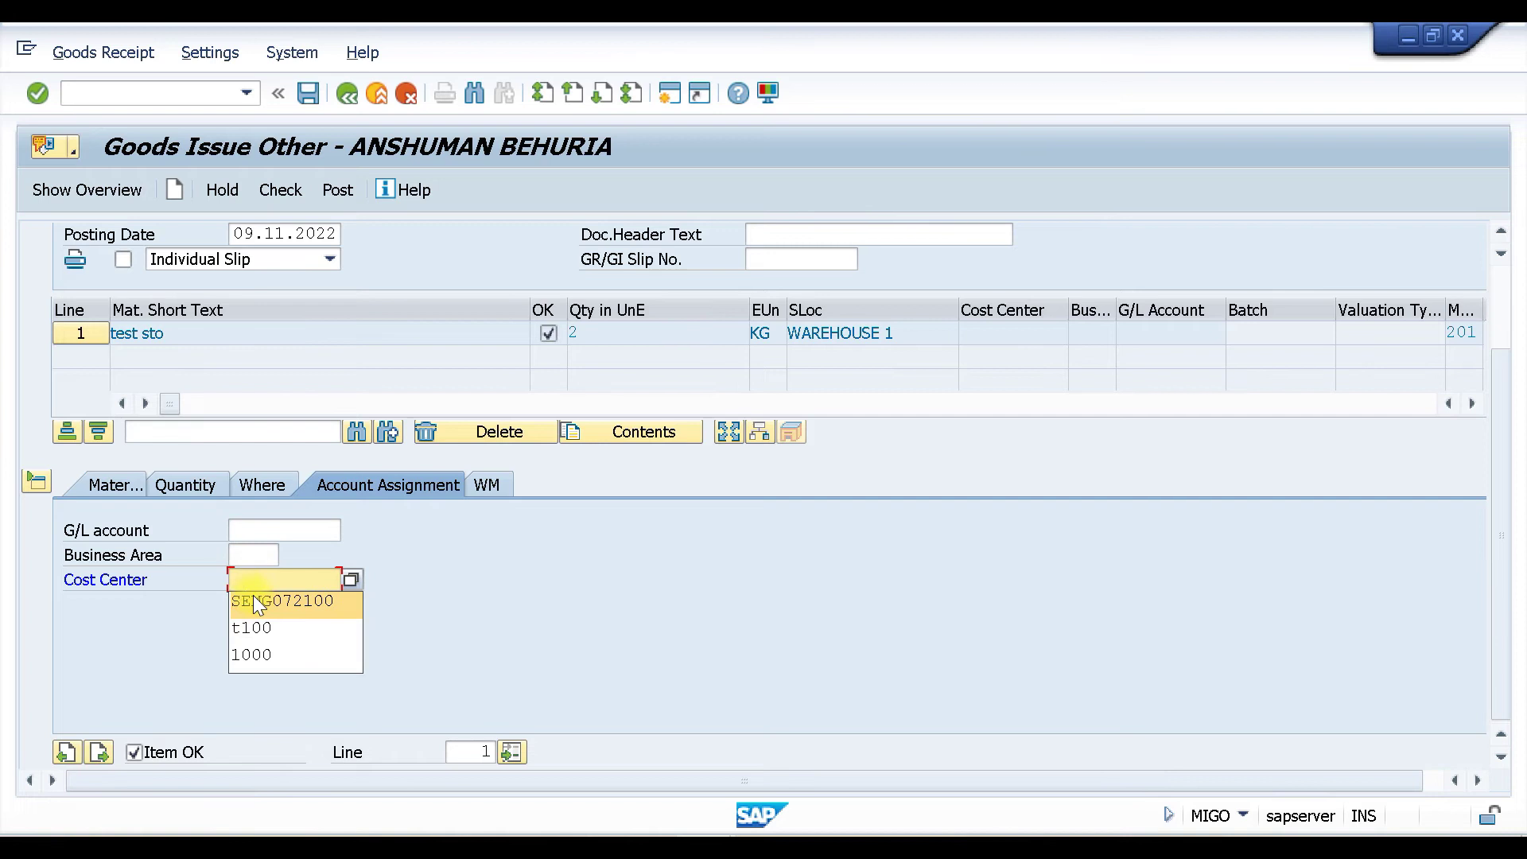
click(271, 628)
key(Return)
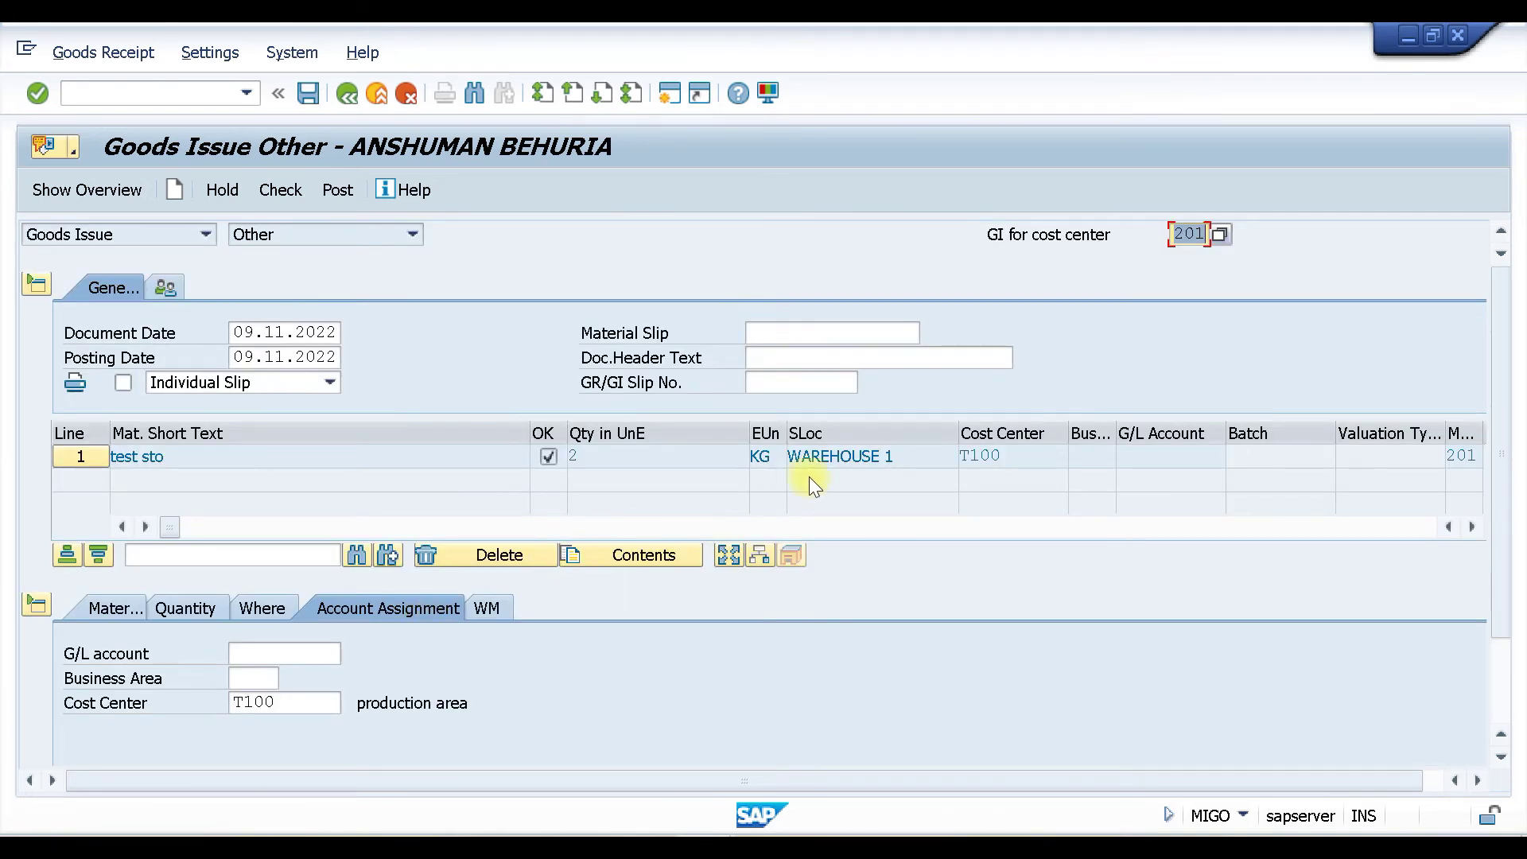
scroll(764, 469, down, 2)
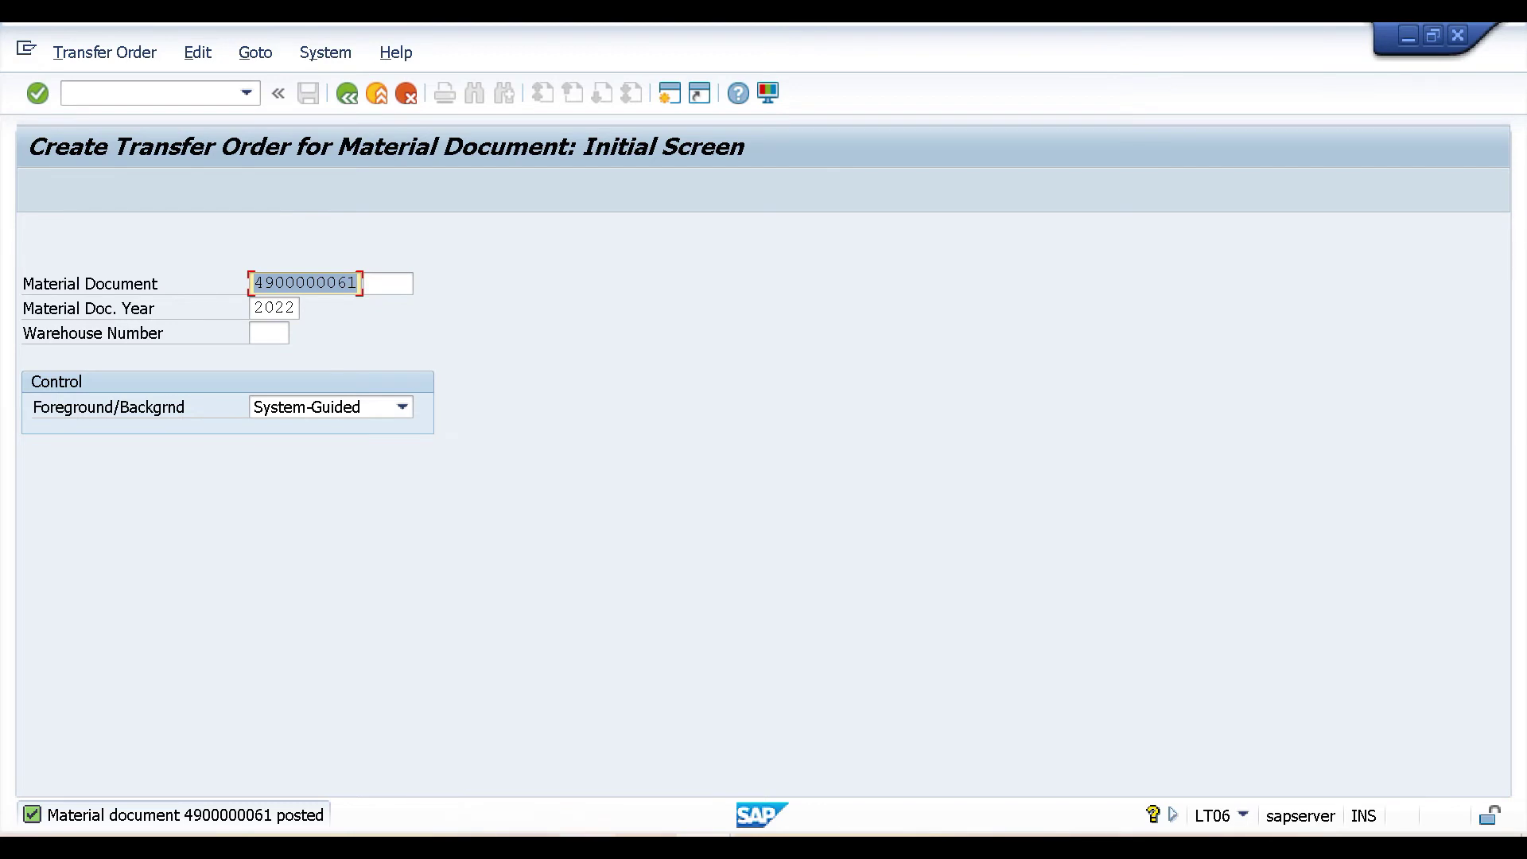
Switch to the LS26 stock overview session, refresh it and check the stock by storage type for material 1287.
mouse_move(725, 833)
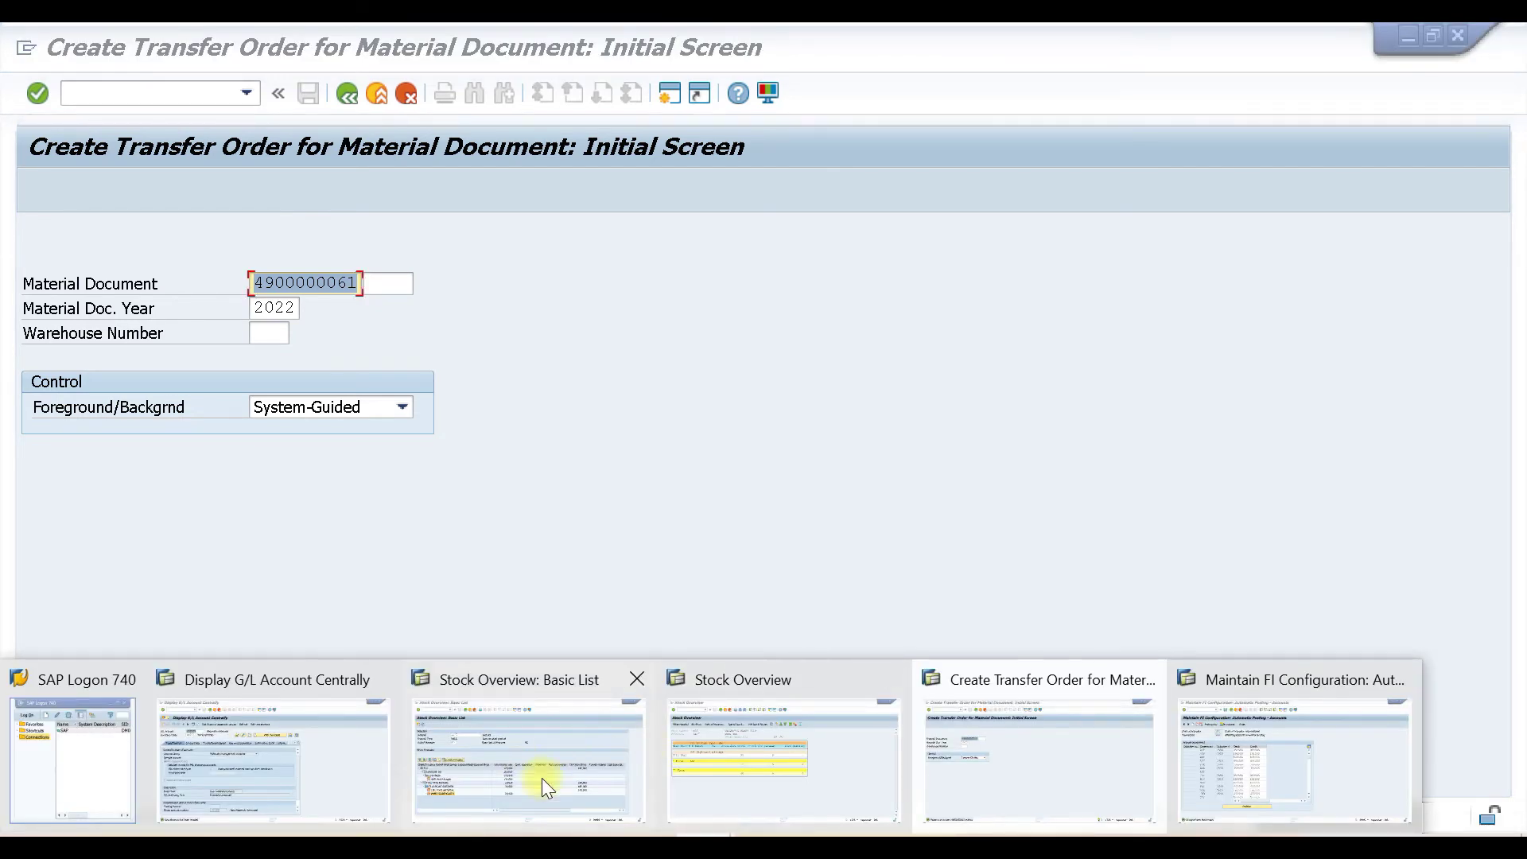
click(787, 756)
click(432, 582)
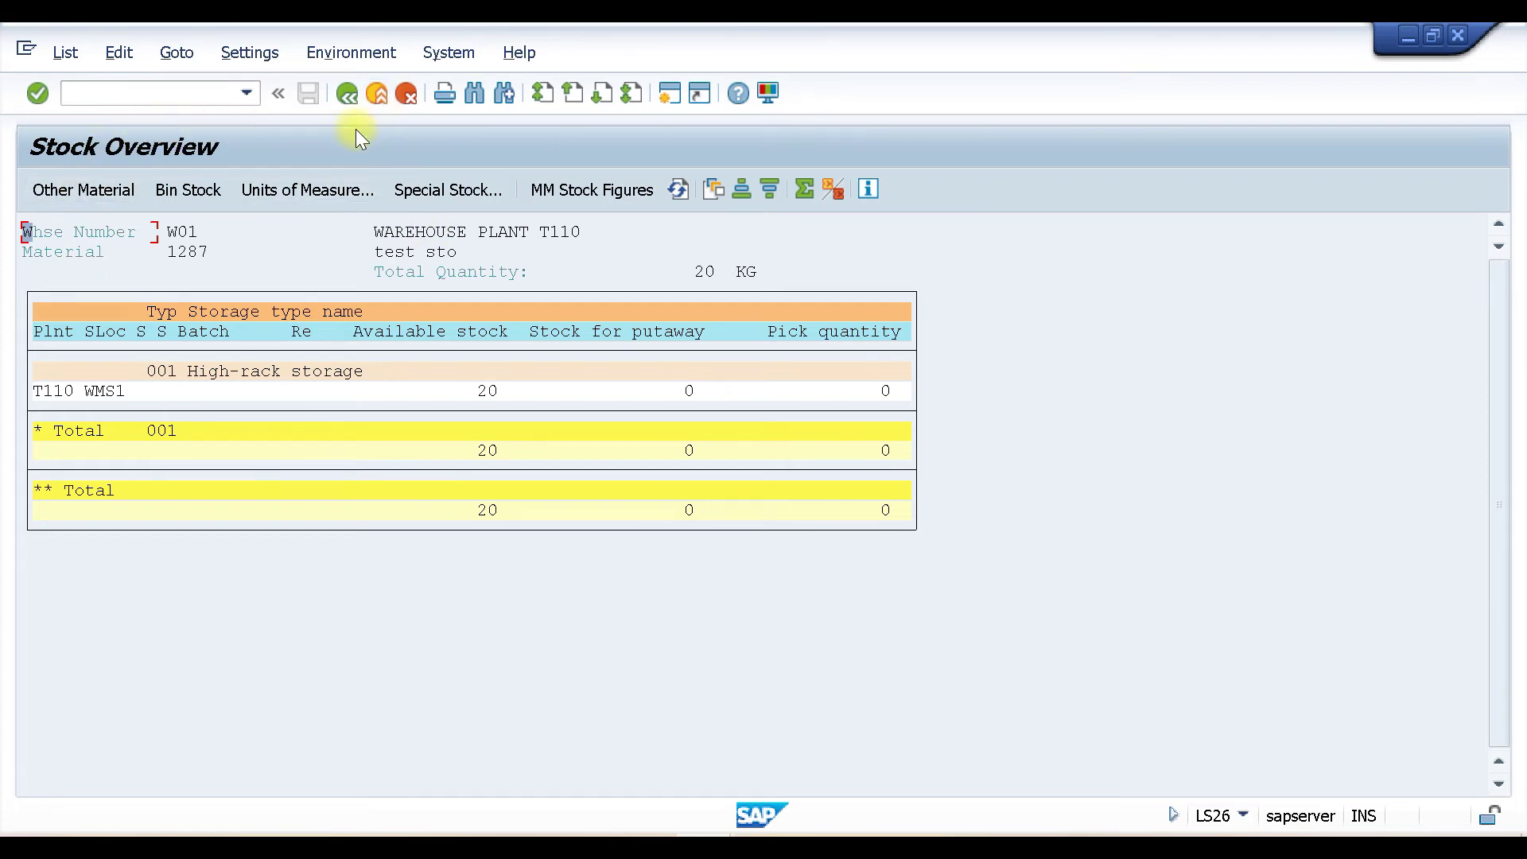
click(680, 189)
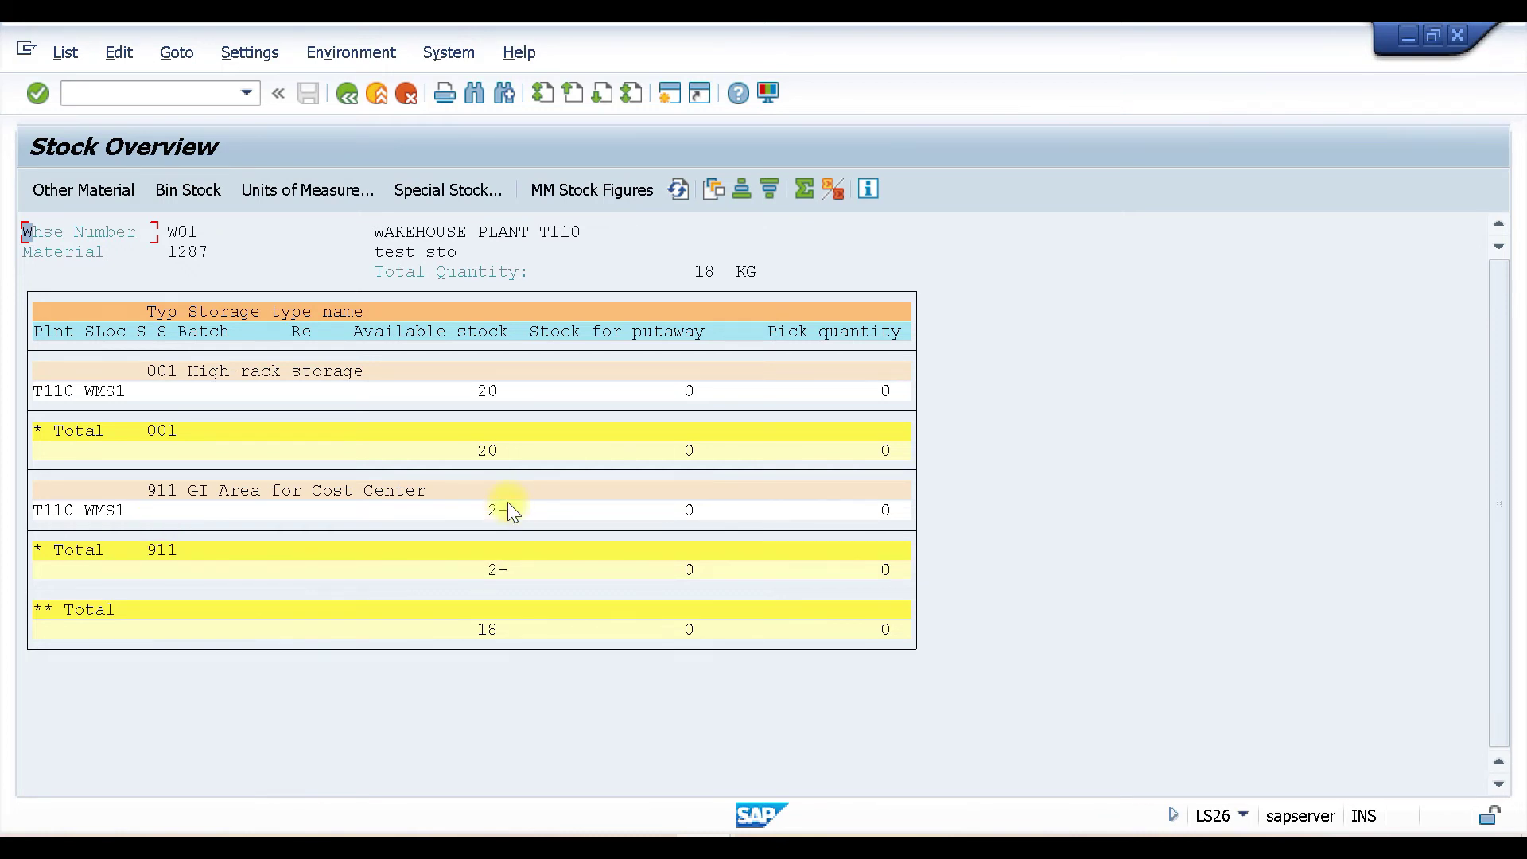
Return to the transfer order session, restart MIGO there and display the posted material document.
click(1123, 728)
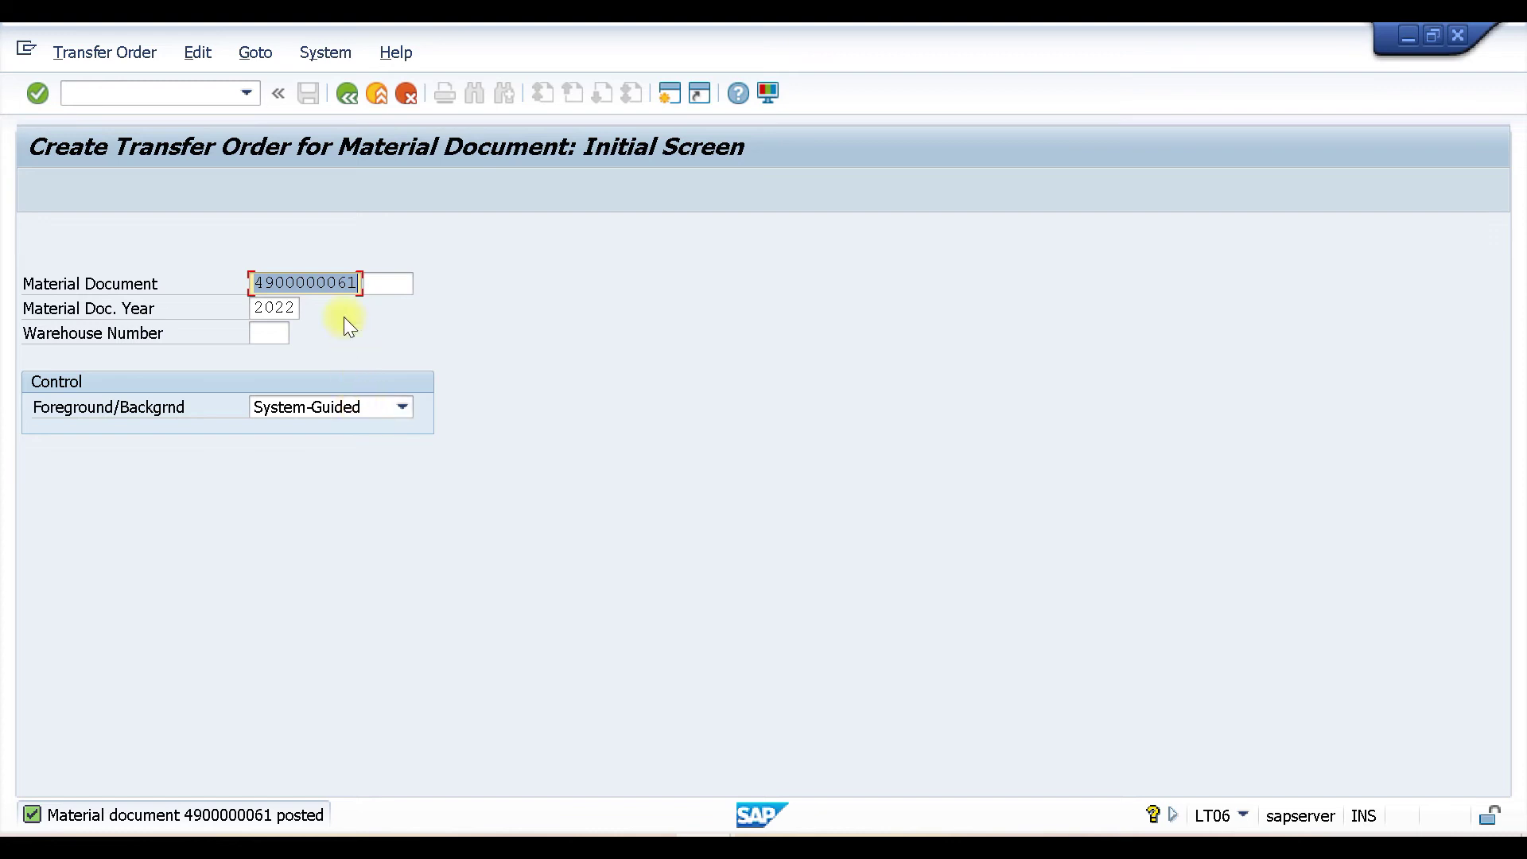
click(253, 283)
drag(253, 283, 489, 299)
click(488, 300)
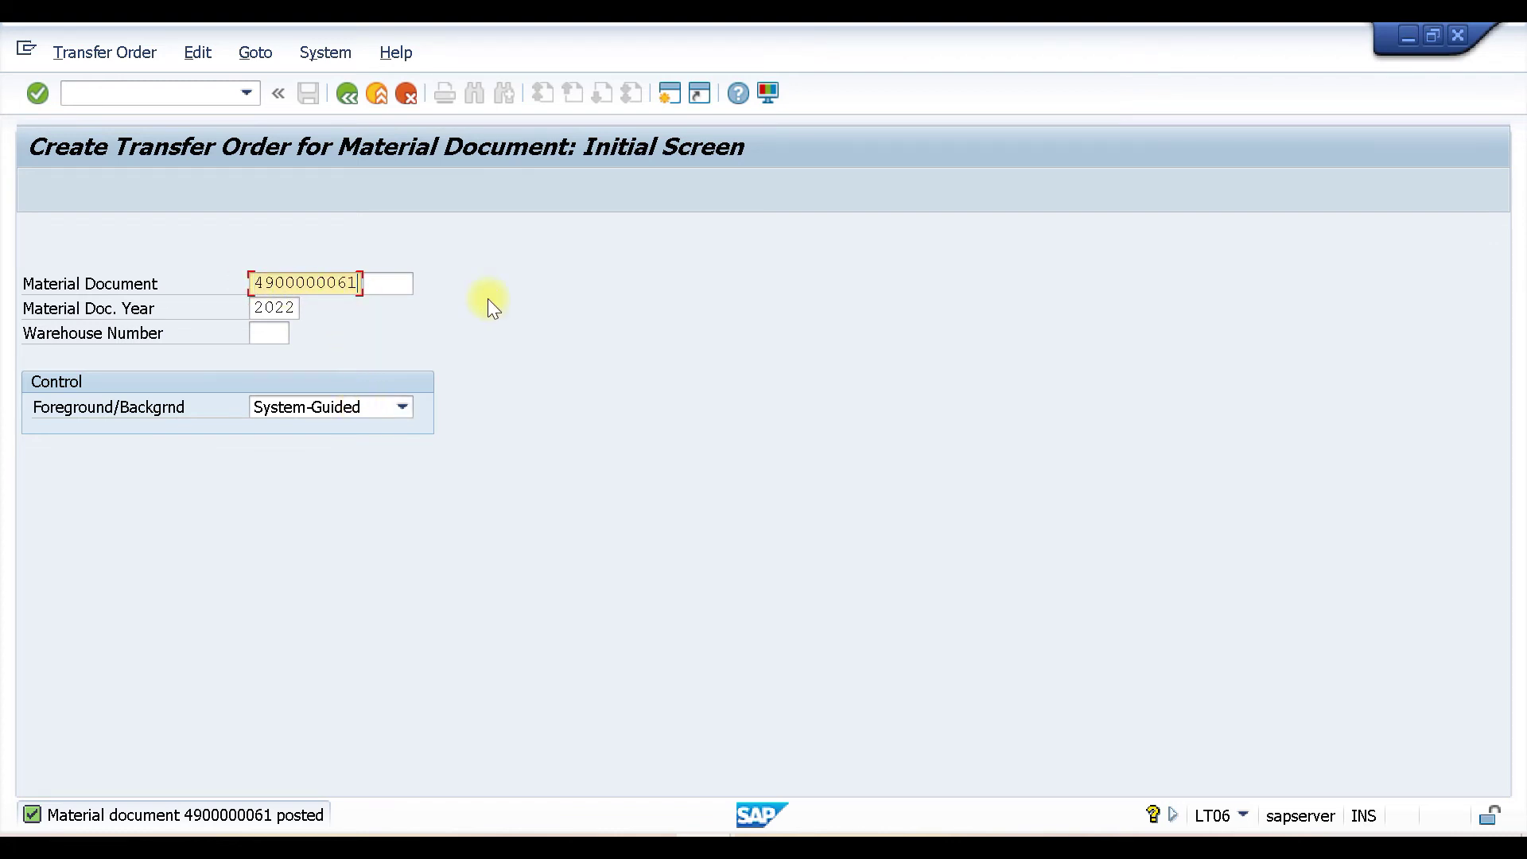
click(195, 92)
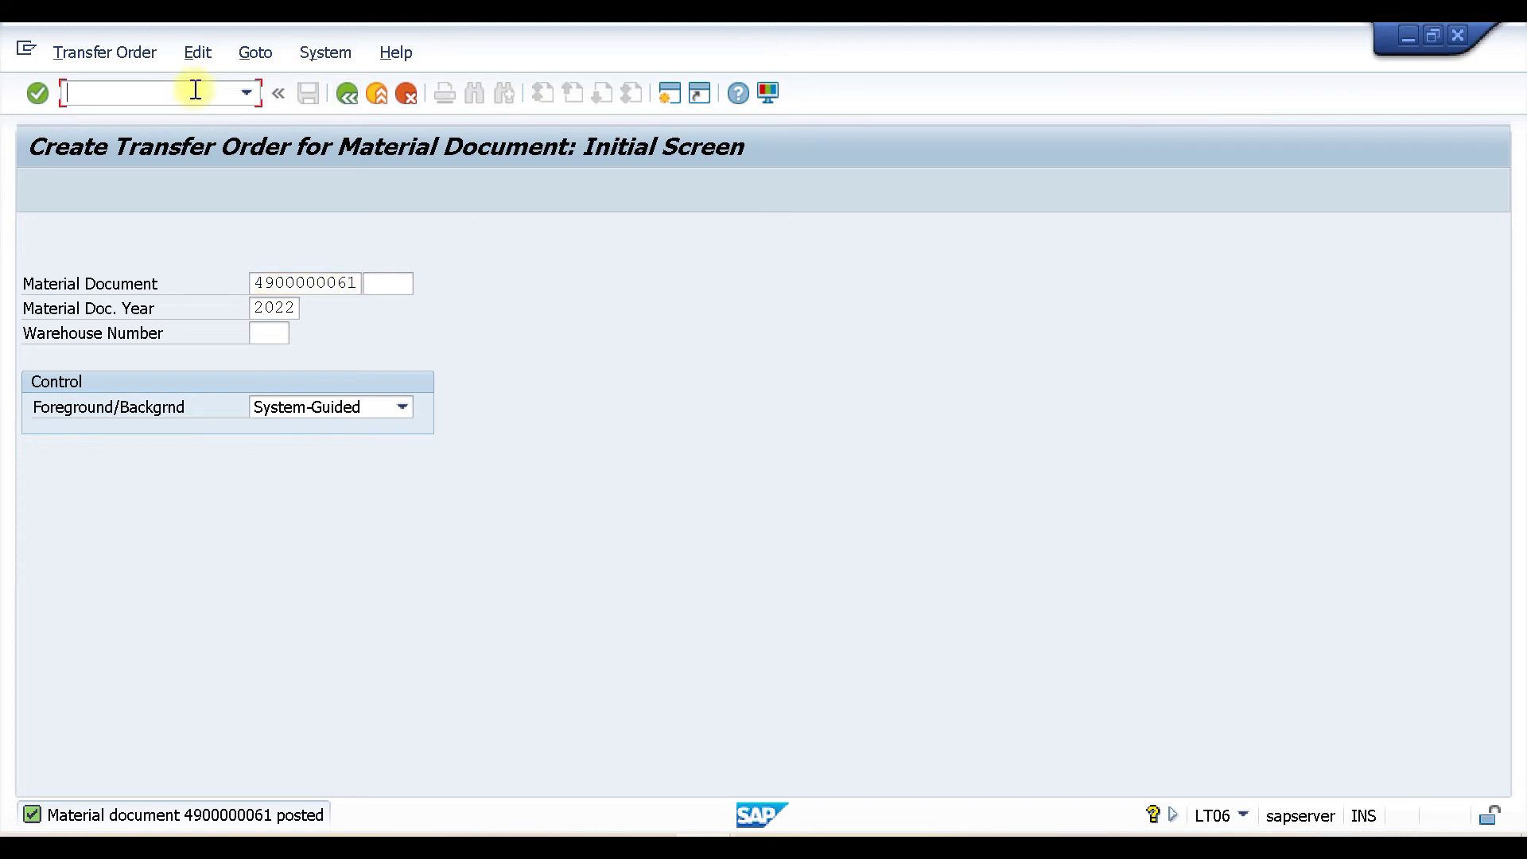
text(/NMIGO)
key(Return)
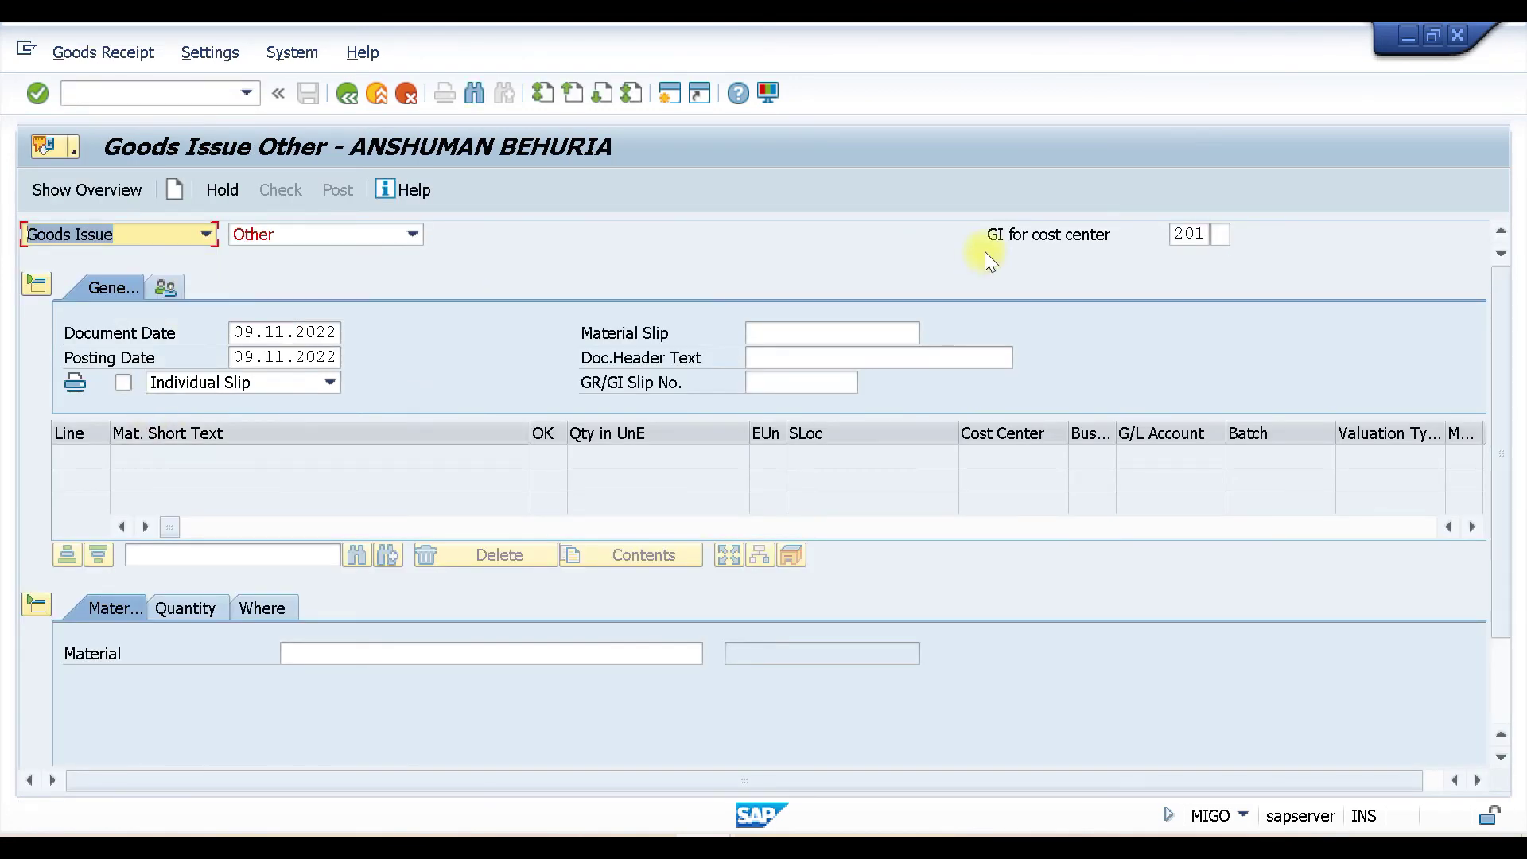
click(146, 234)
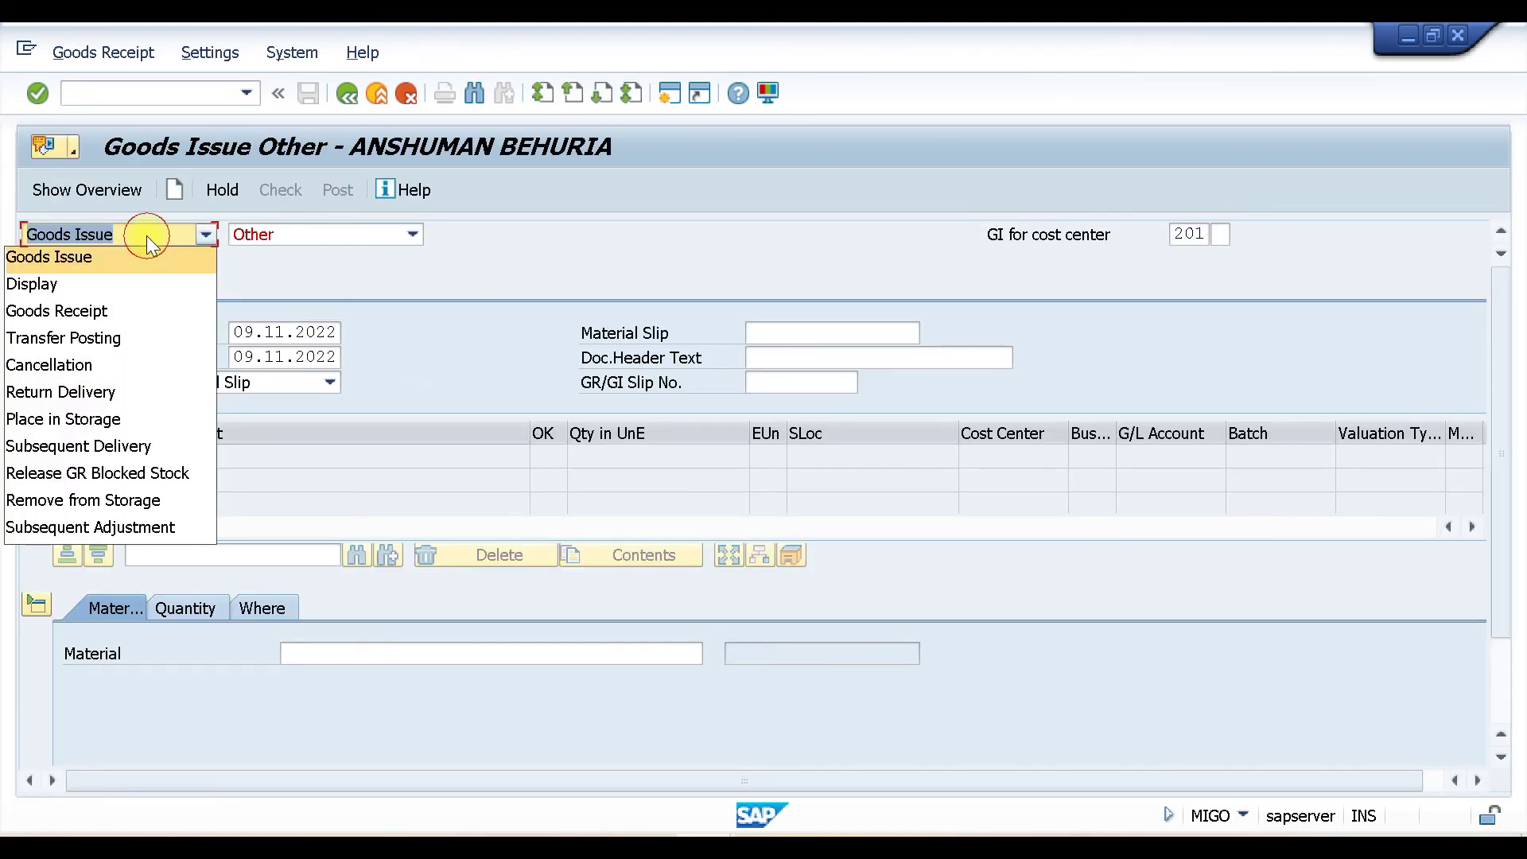
click(100, 289)
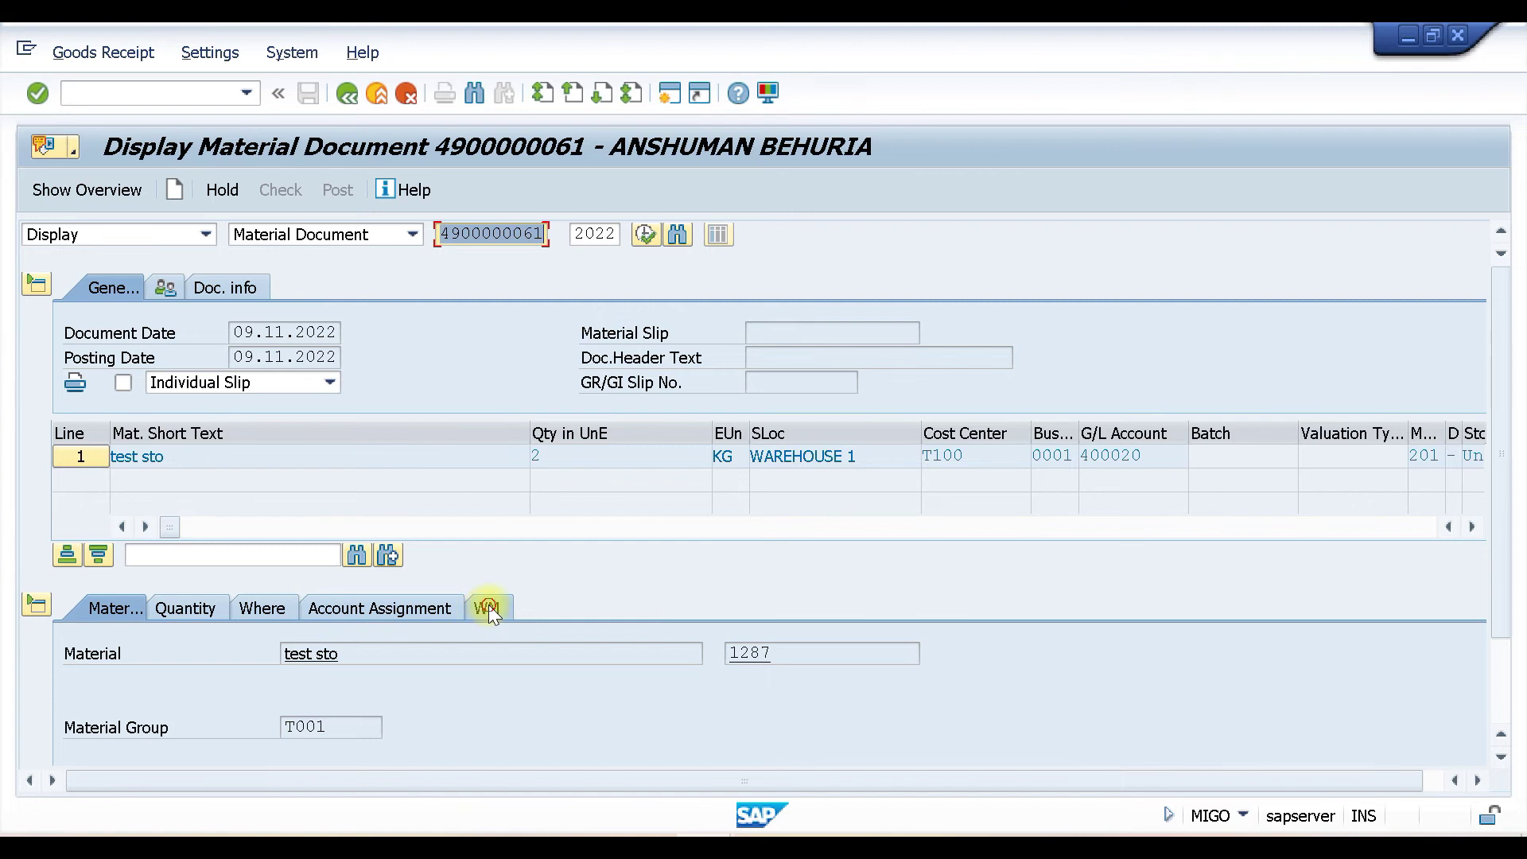
Examine the item's warehouse management data in the material document, including movement type and destination storage bin.
click(487, 608)
scroll(596, 471, down, 3)
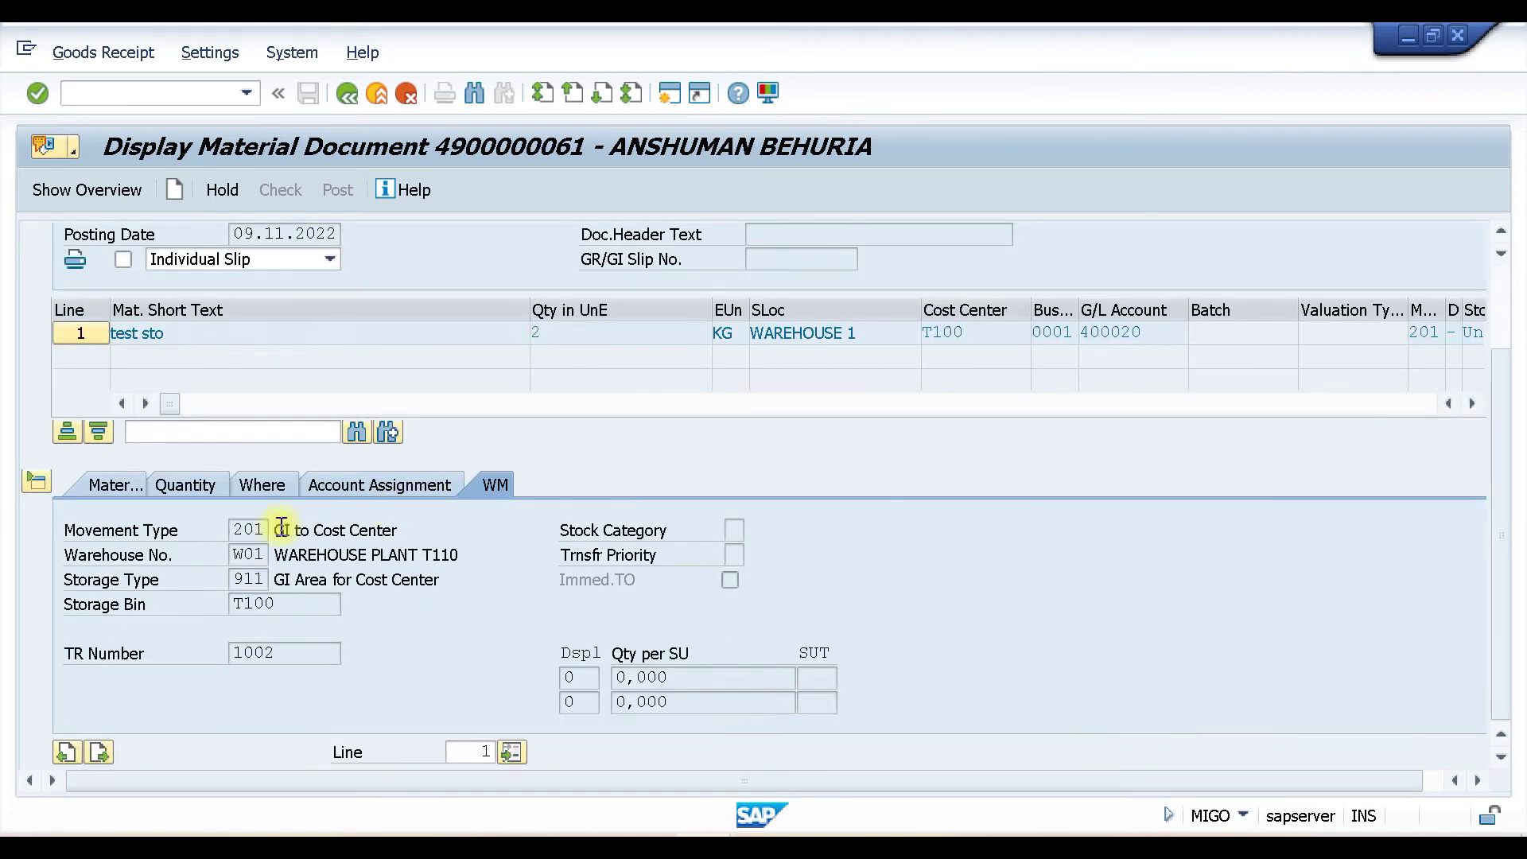
click(231, 527)
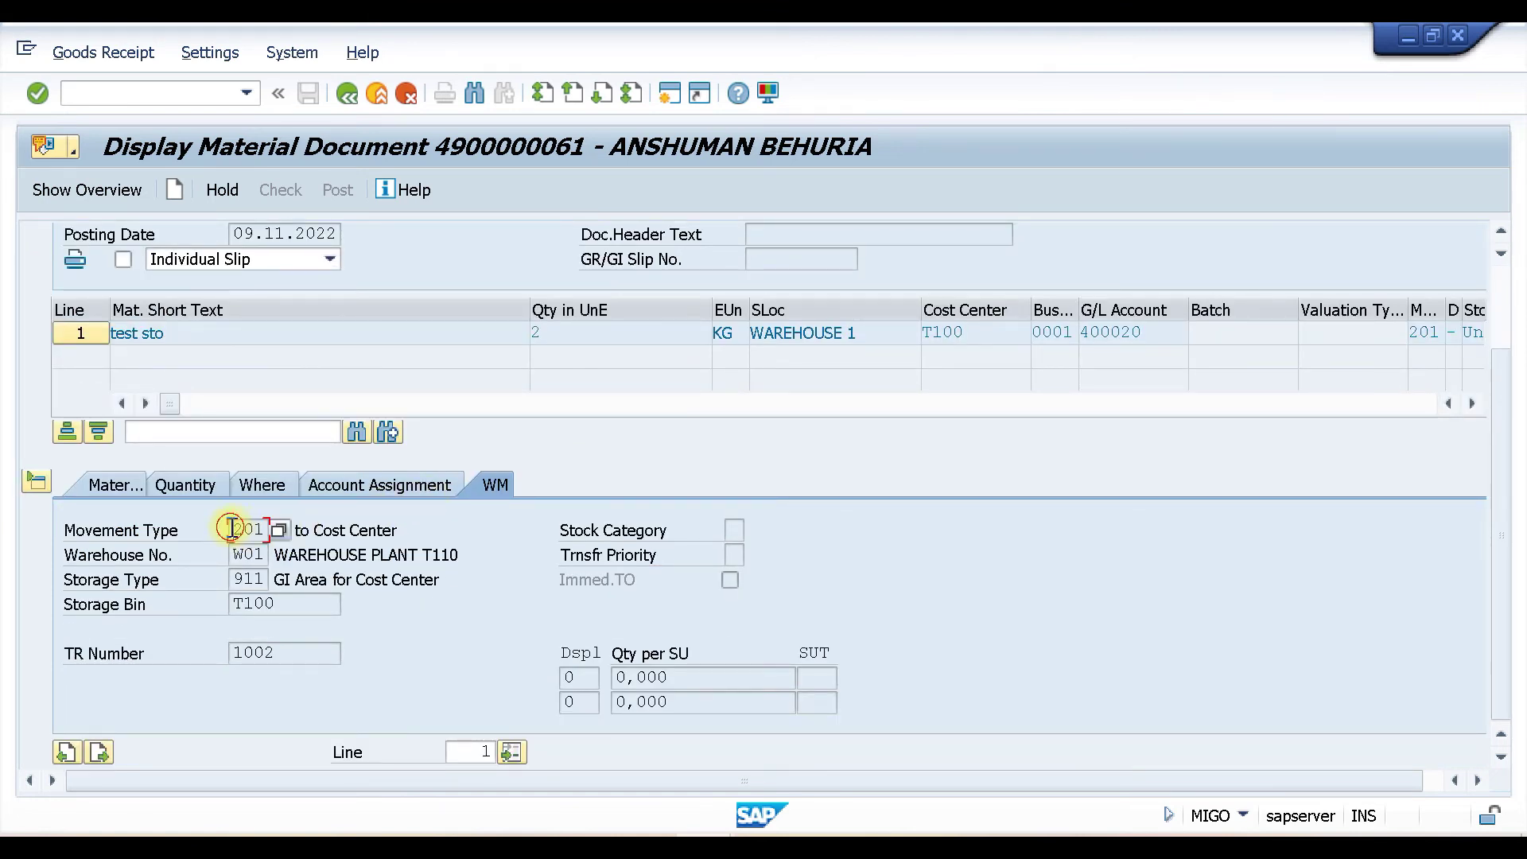
click(402, 531)
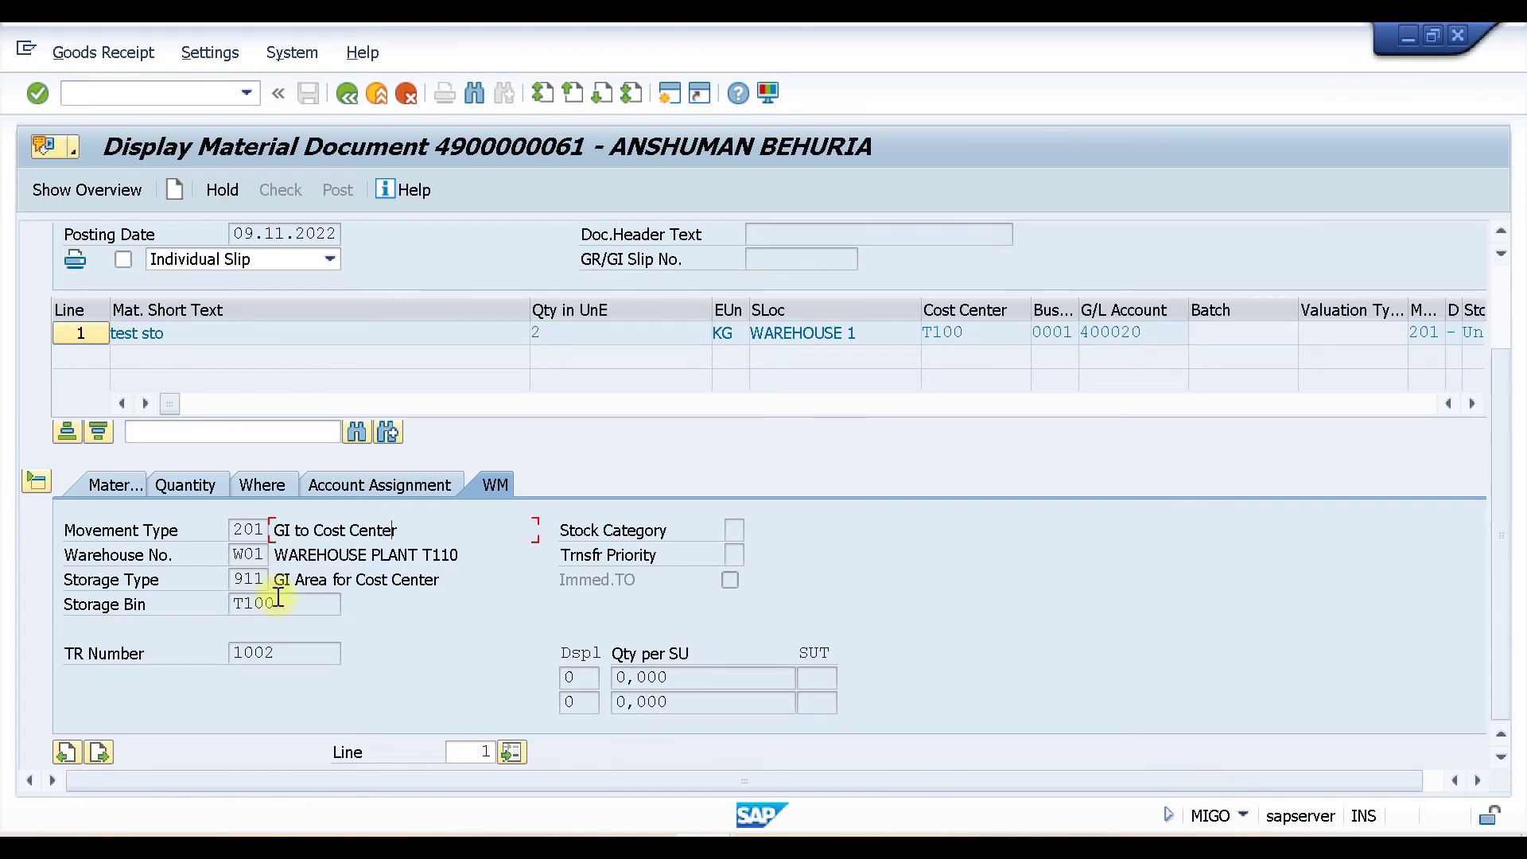
drag(278, 599, 221, 610)
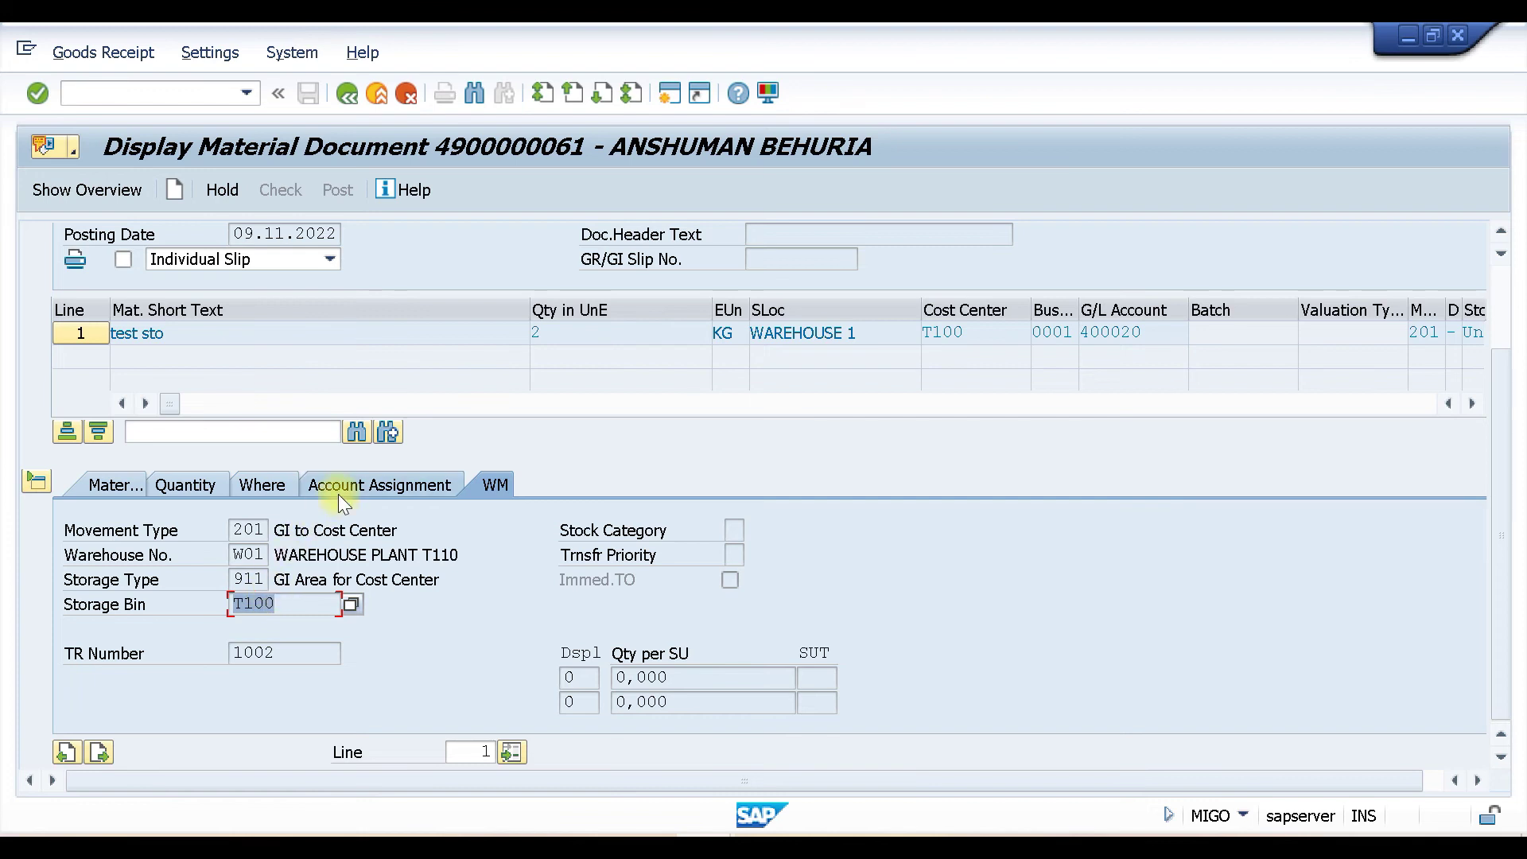
Compare the item's cost center with its storage bin, and check the transfer requirement number.
click(364, 482)
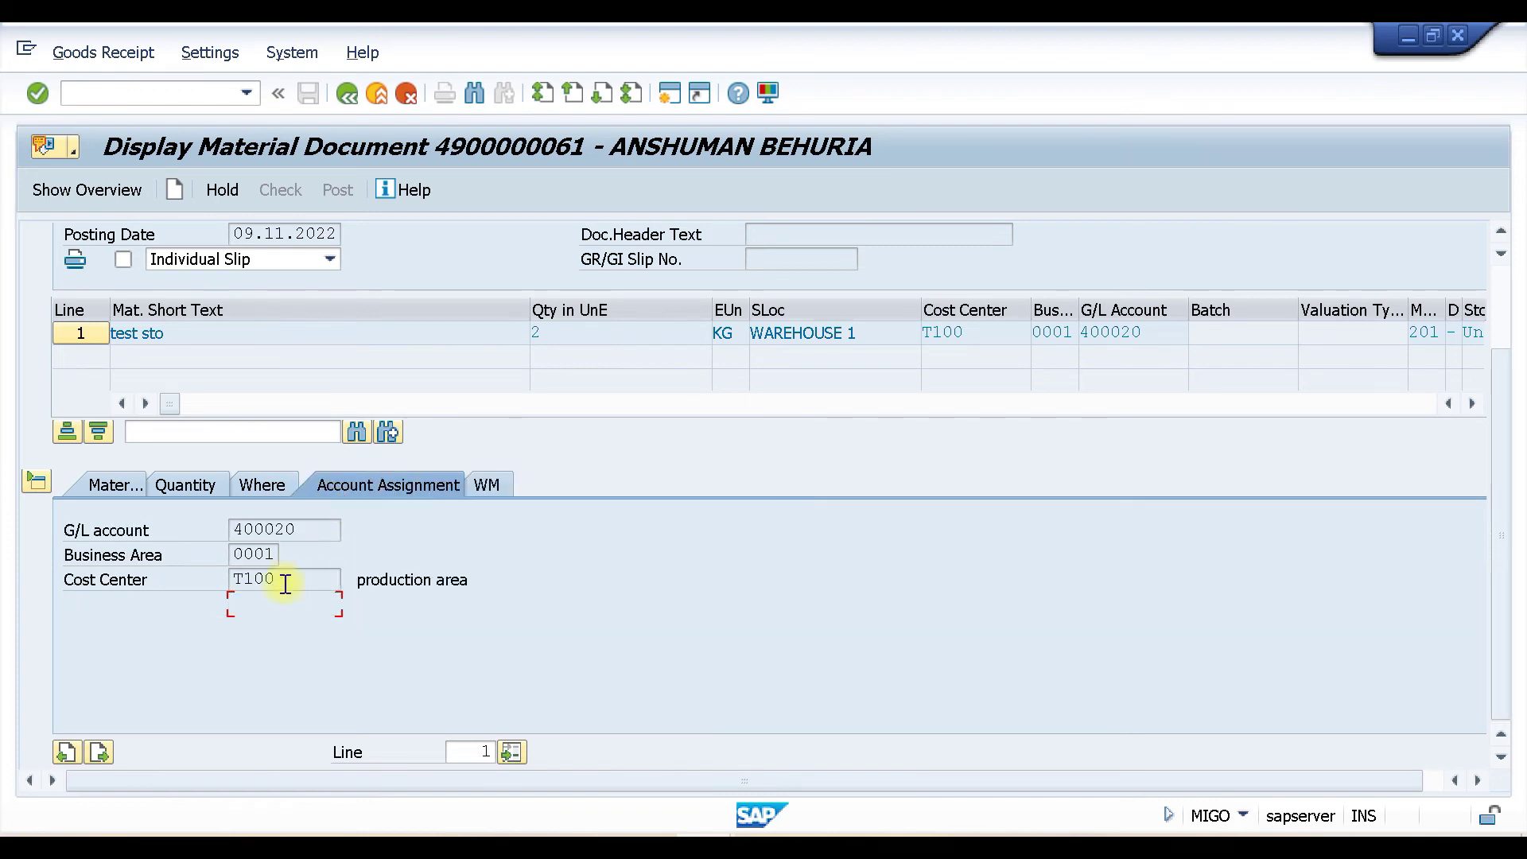
drag(285, 581, 191, 580)
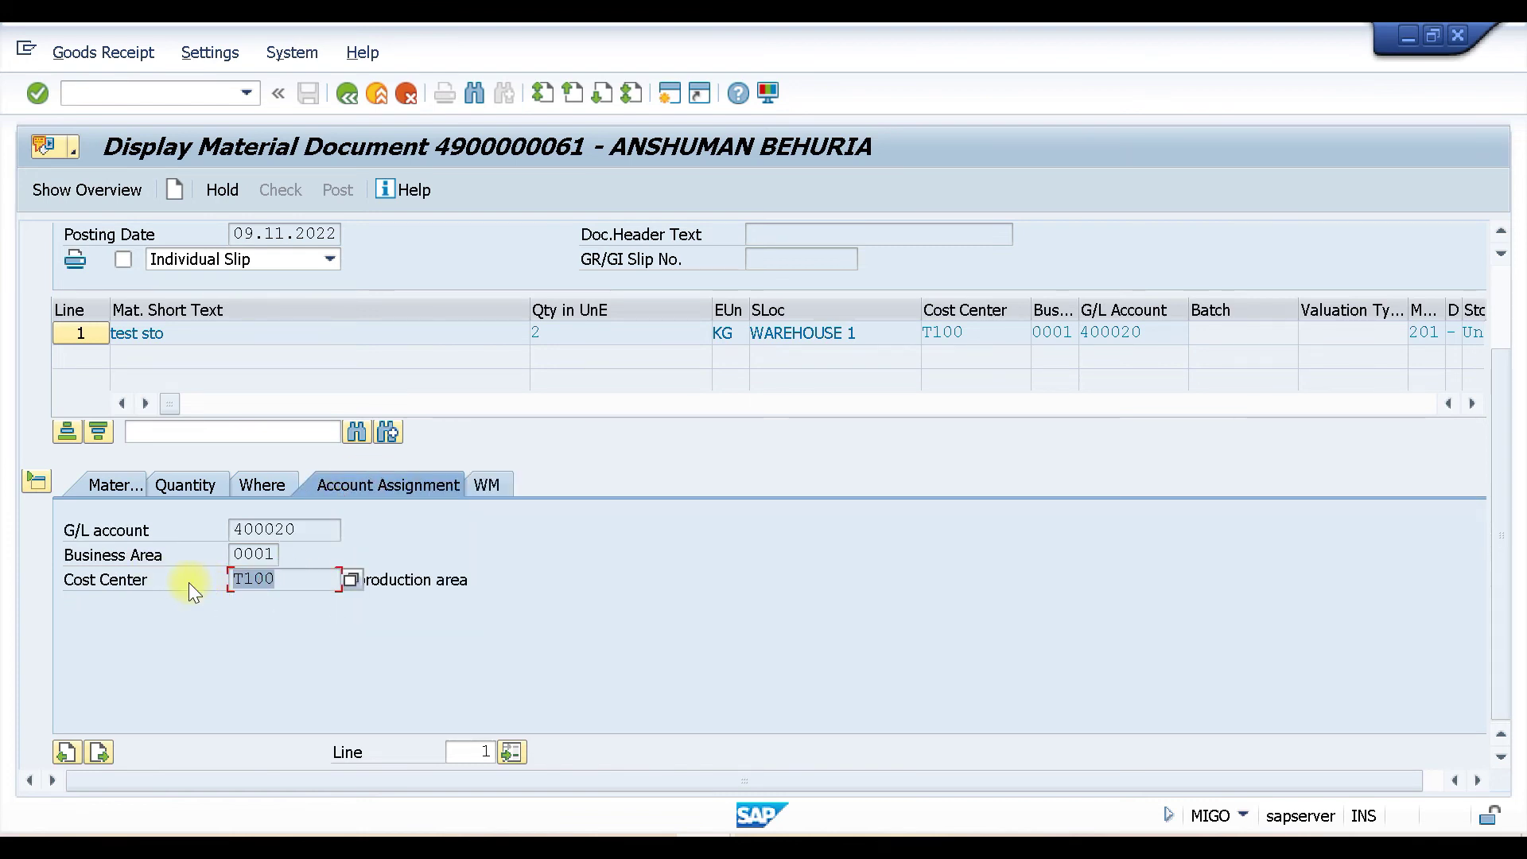
click(491, 486)
drag(288, 600, 188, 603)
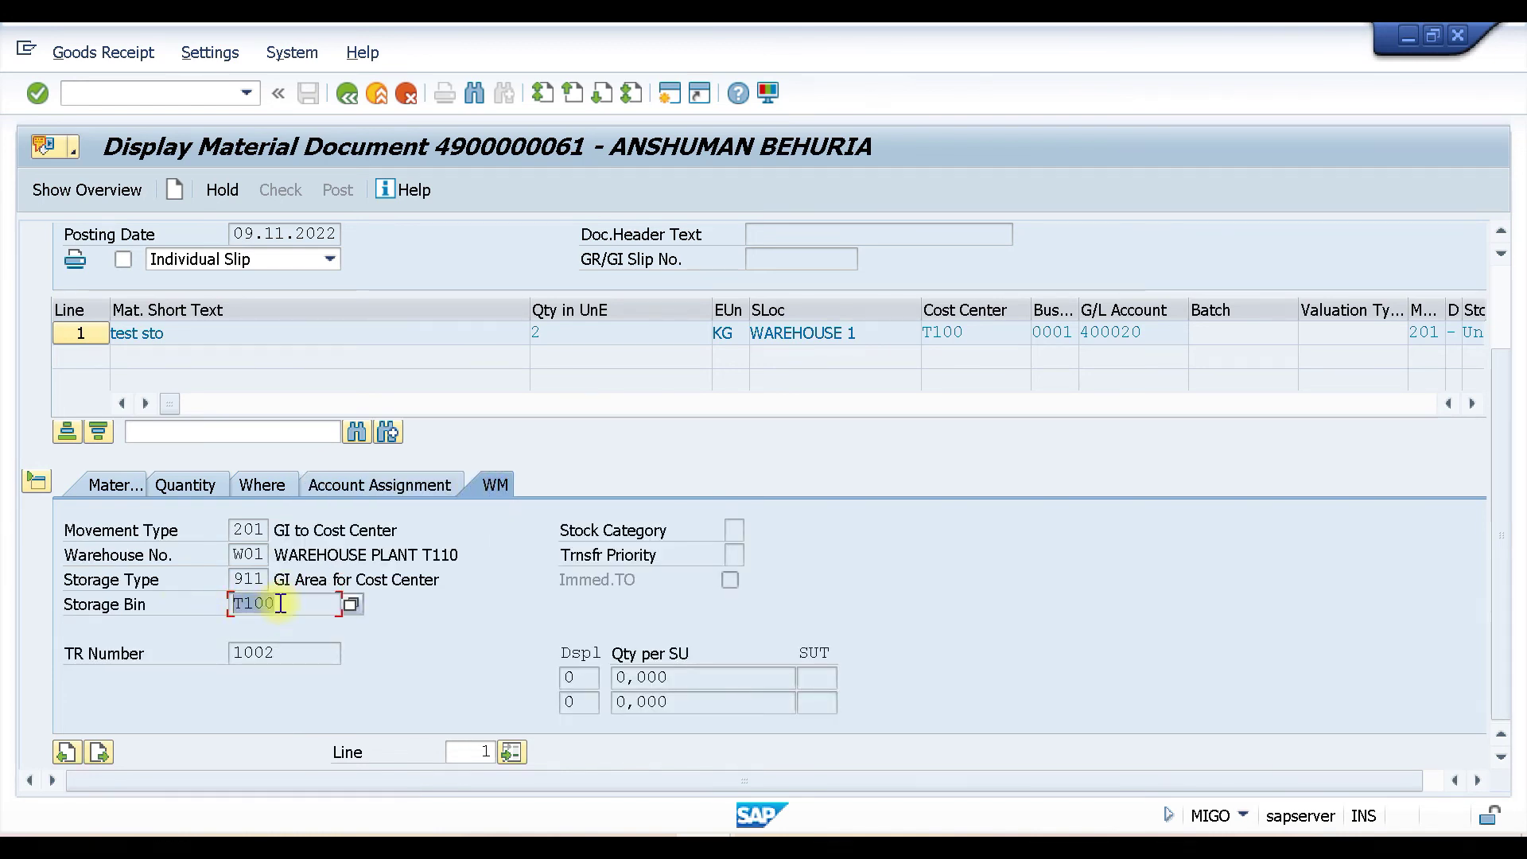
drag(302, 656, 209, 661)
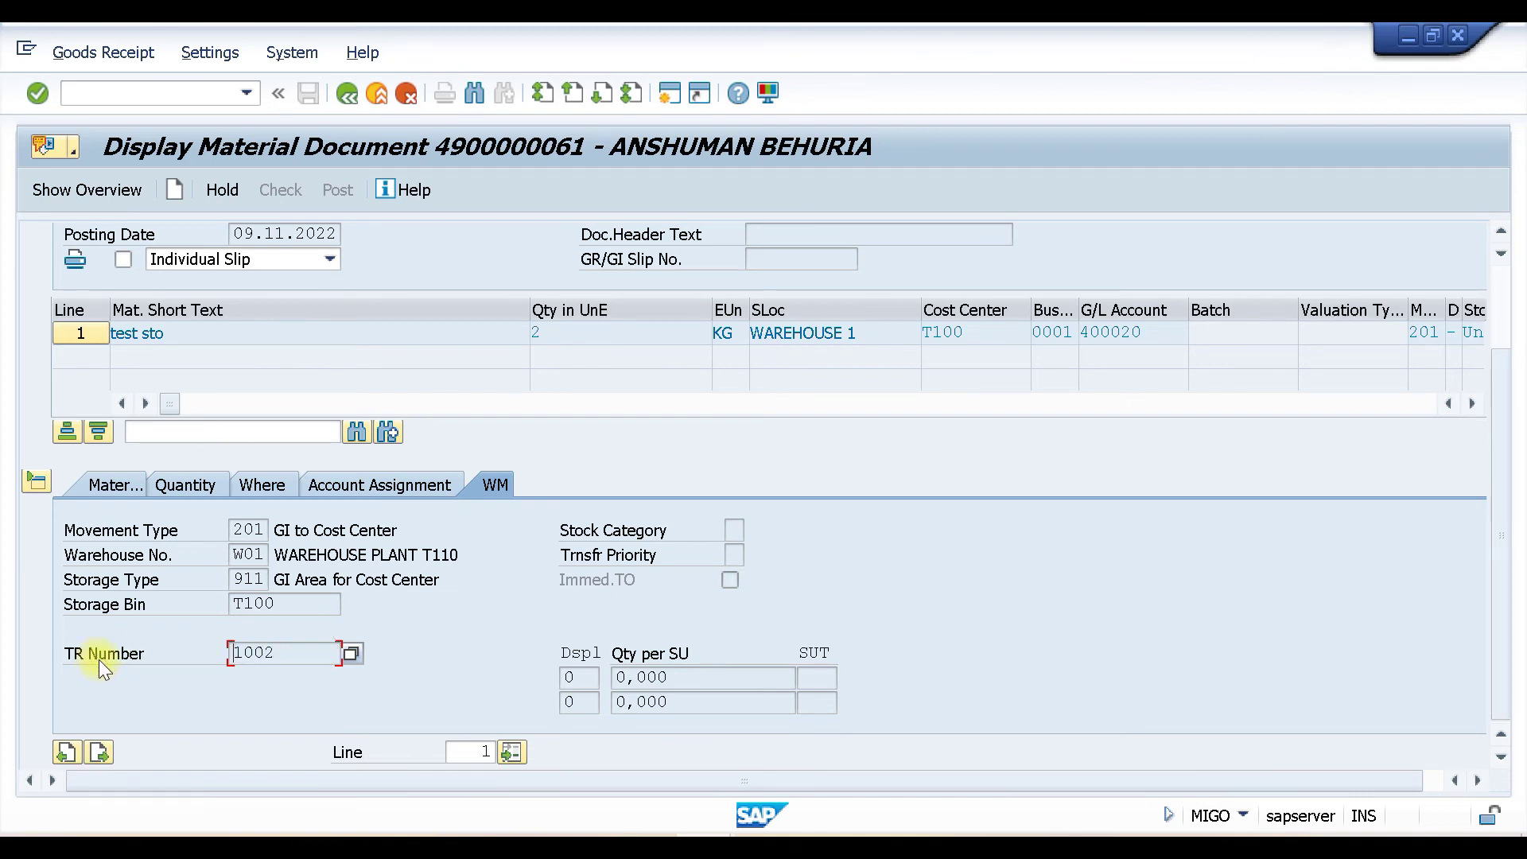
Start transaction LT04 in place of the material document display and enter transfer requirement number 1002 for warehouse W01.
click(102, 95)
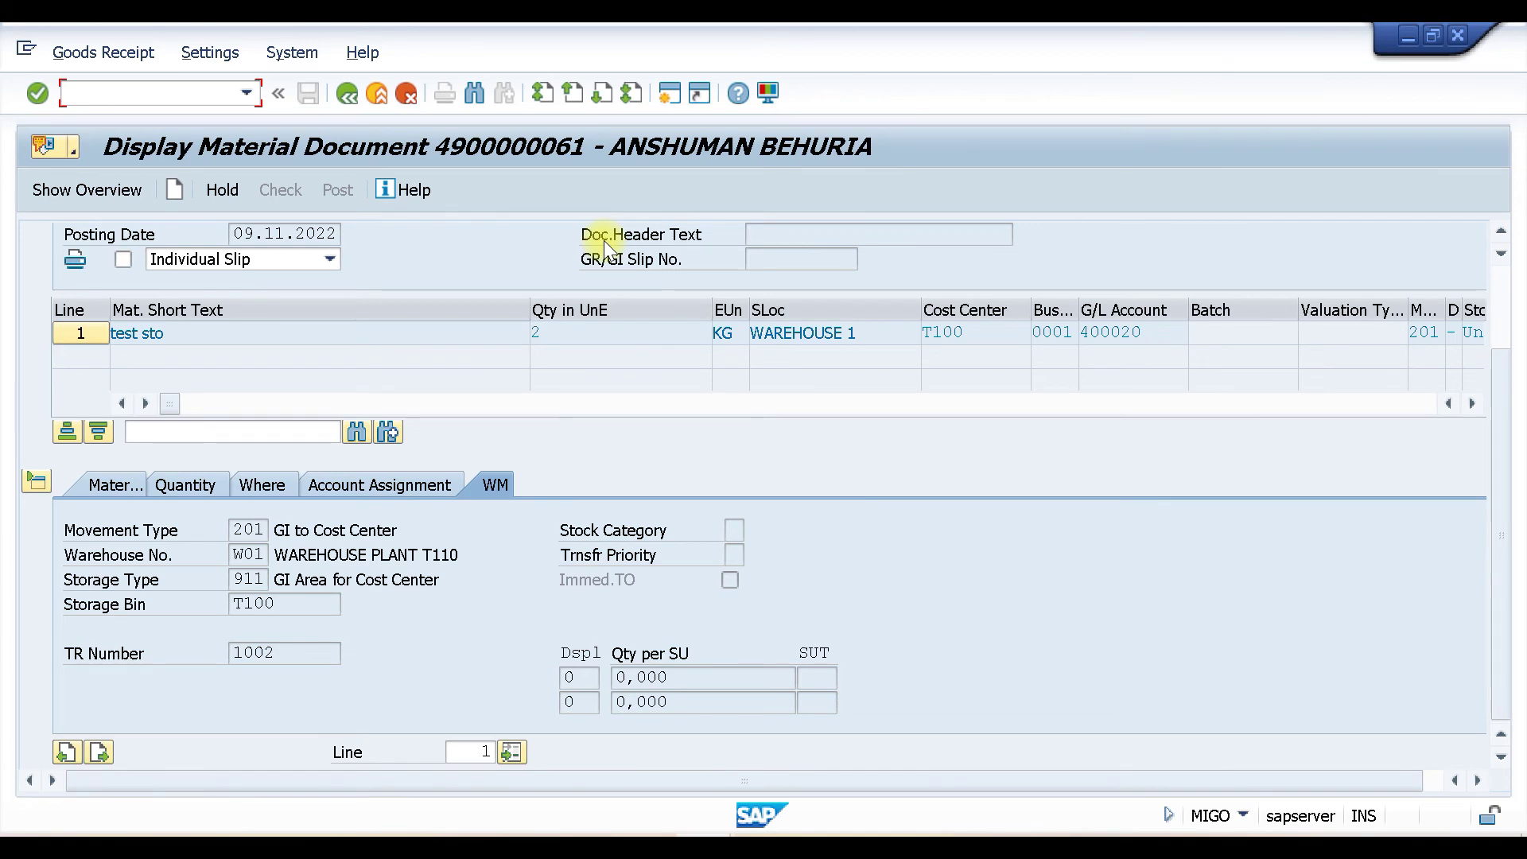
text(/NLT04)
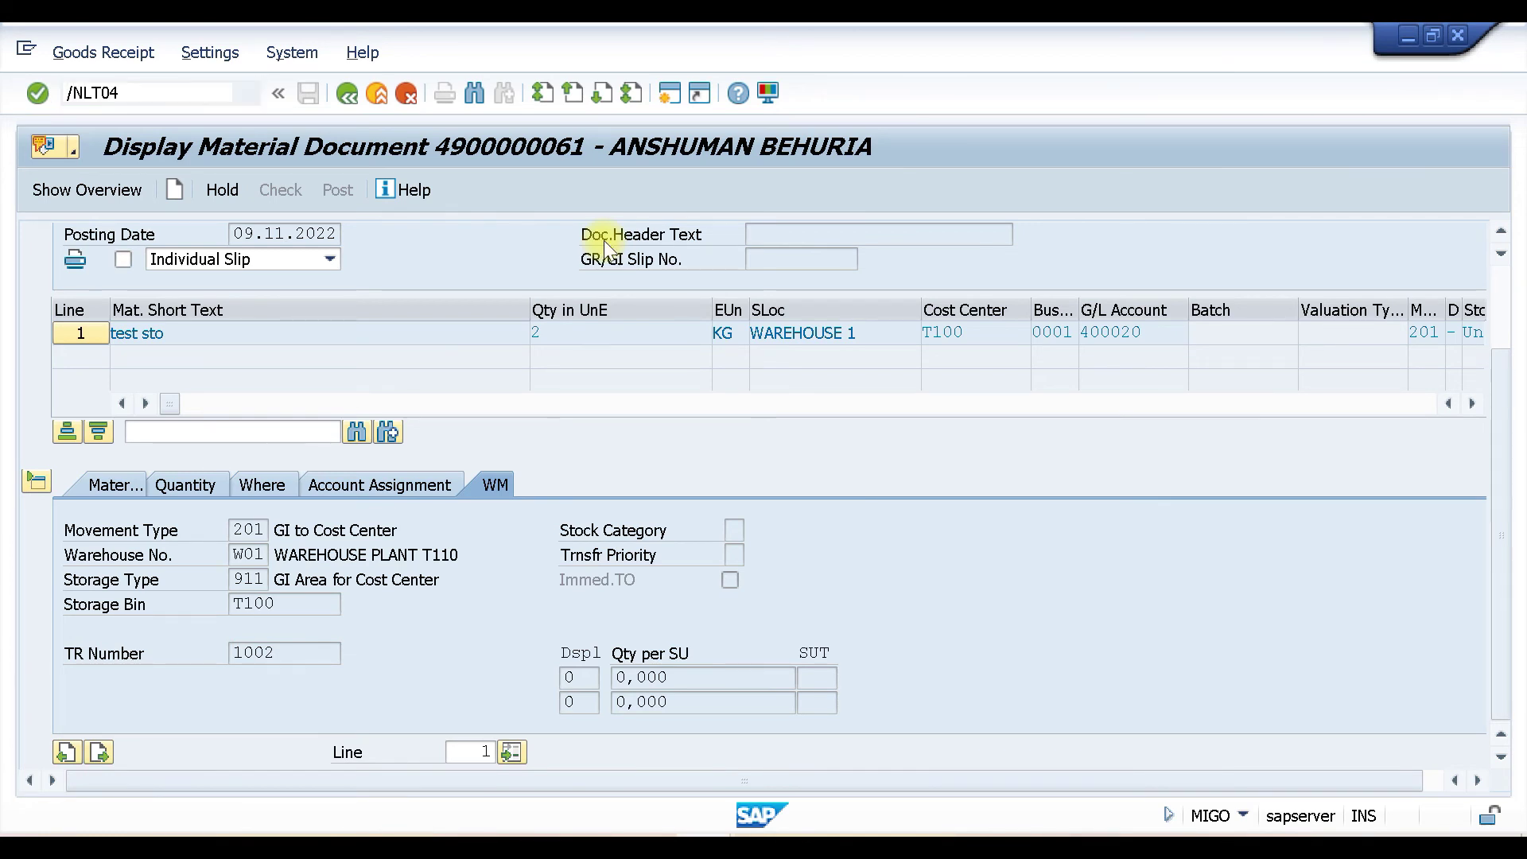
key(Return)
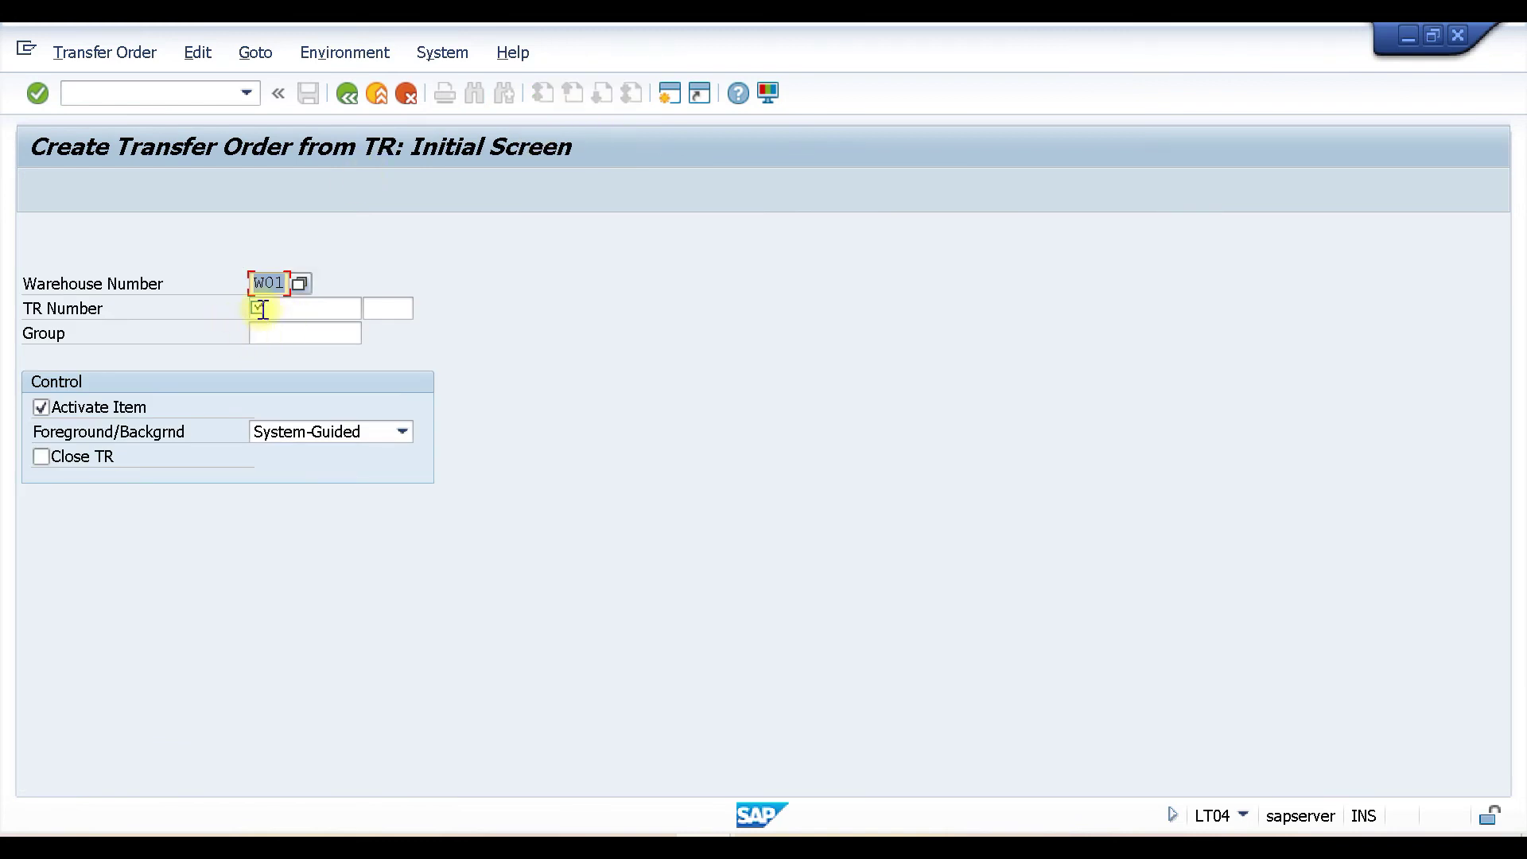
click(319, 304)
text(1002)
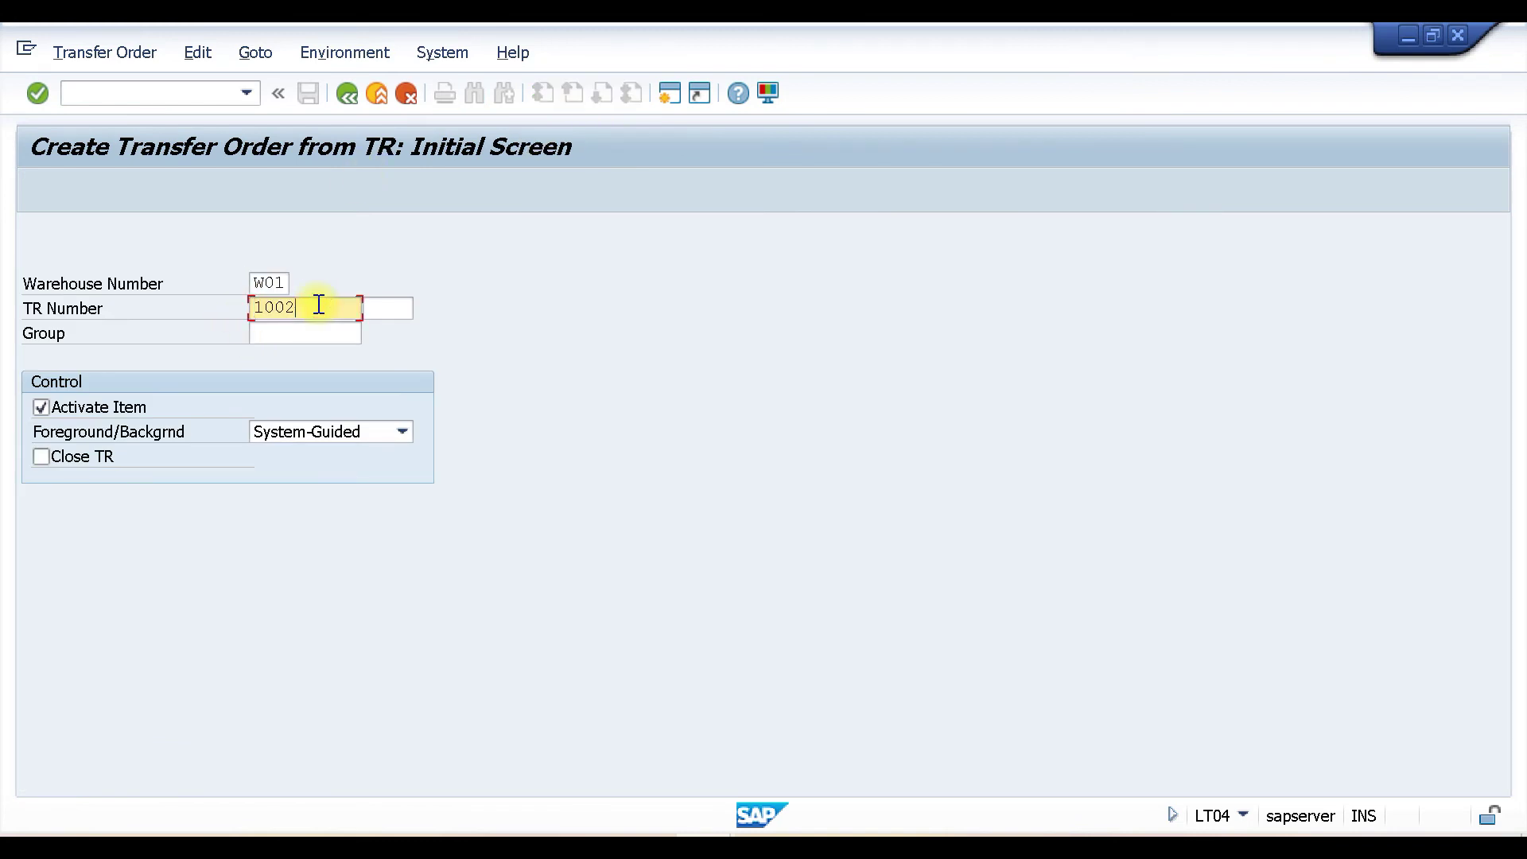
Start LT06 in a new session to view the alternative of creating a transfer order from the material document.
click(670, 94)
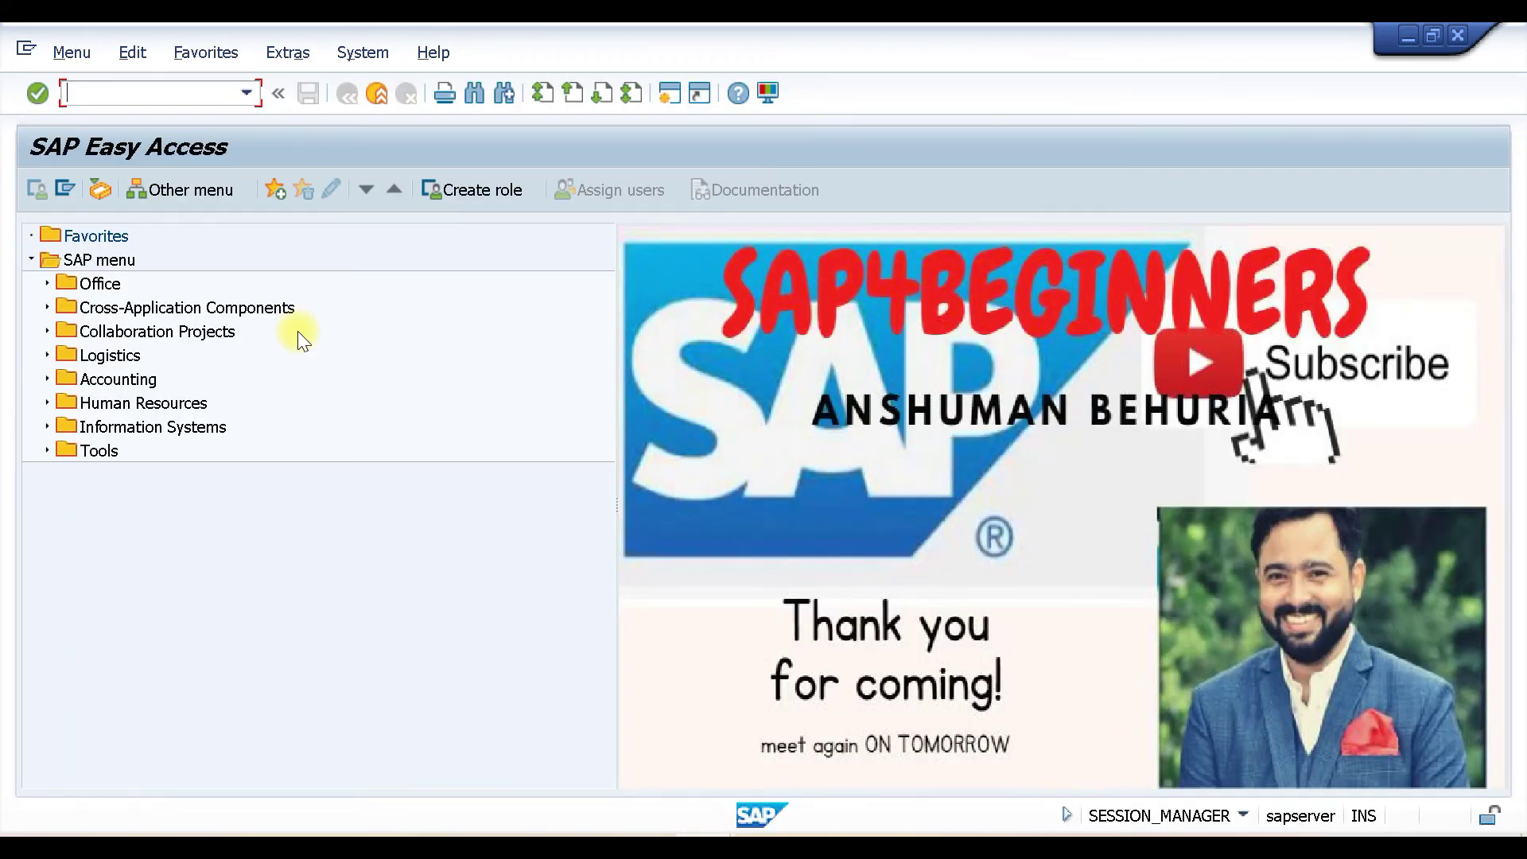
text(LT06)
key(Return)
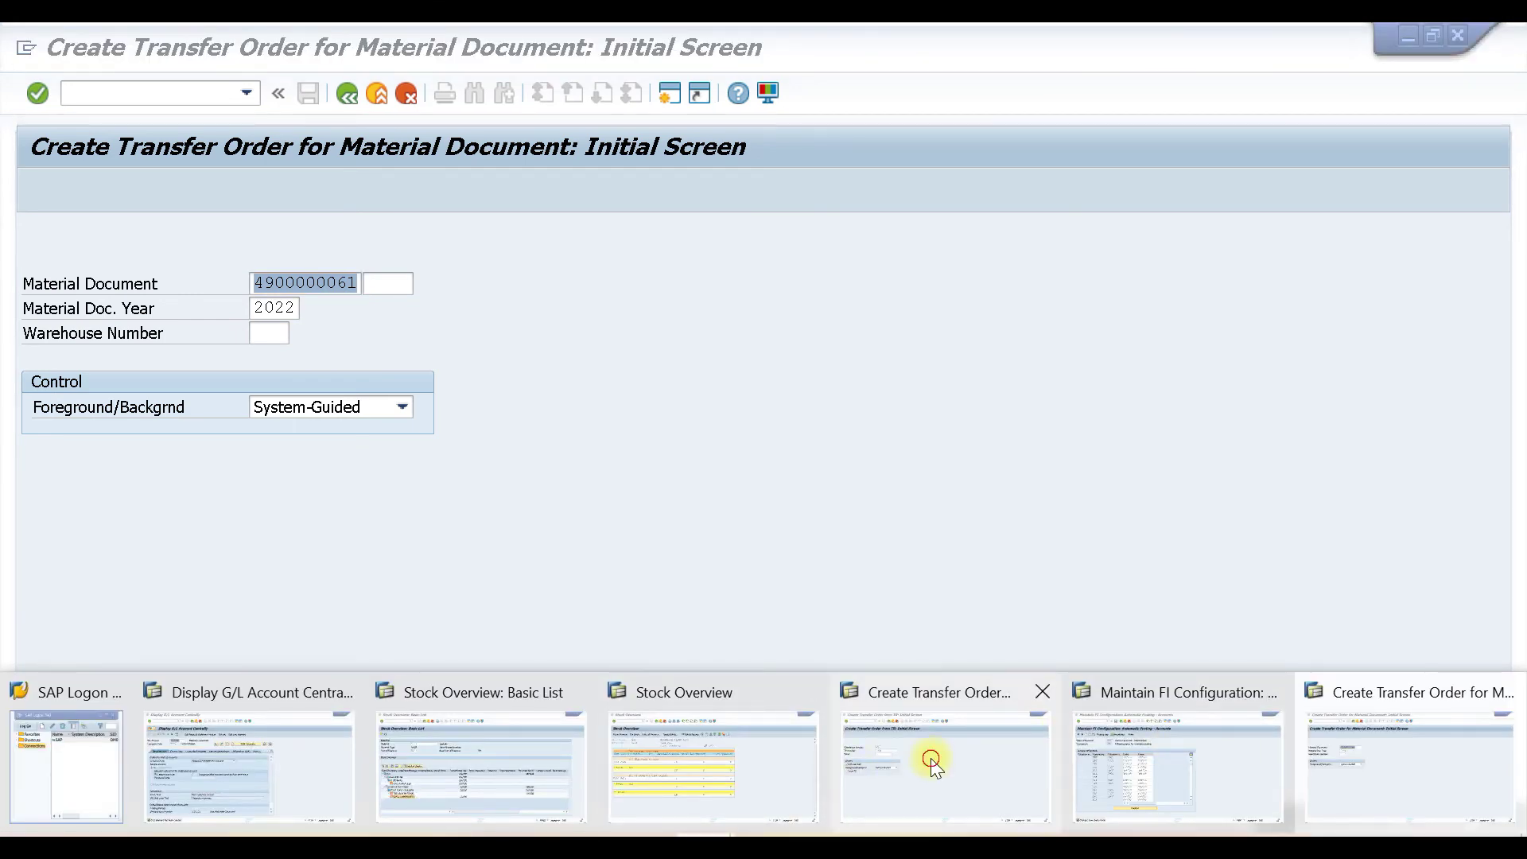
Return to the LT04 session, open transfer requirement 1002 and generate its stock removal item in the foreground.
click(927, 757)
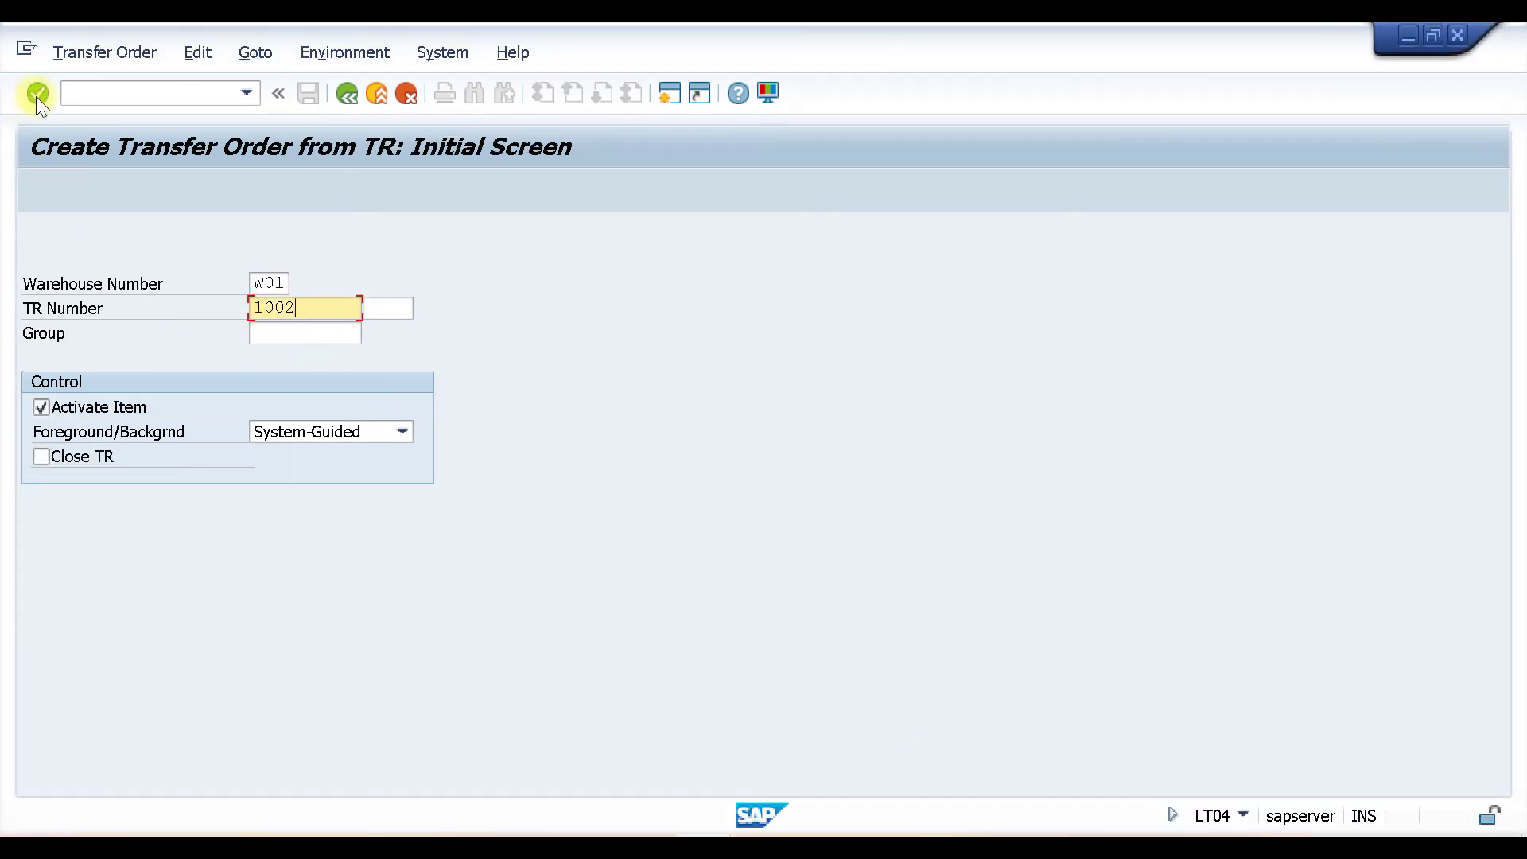
key(Return)
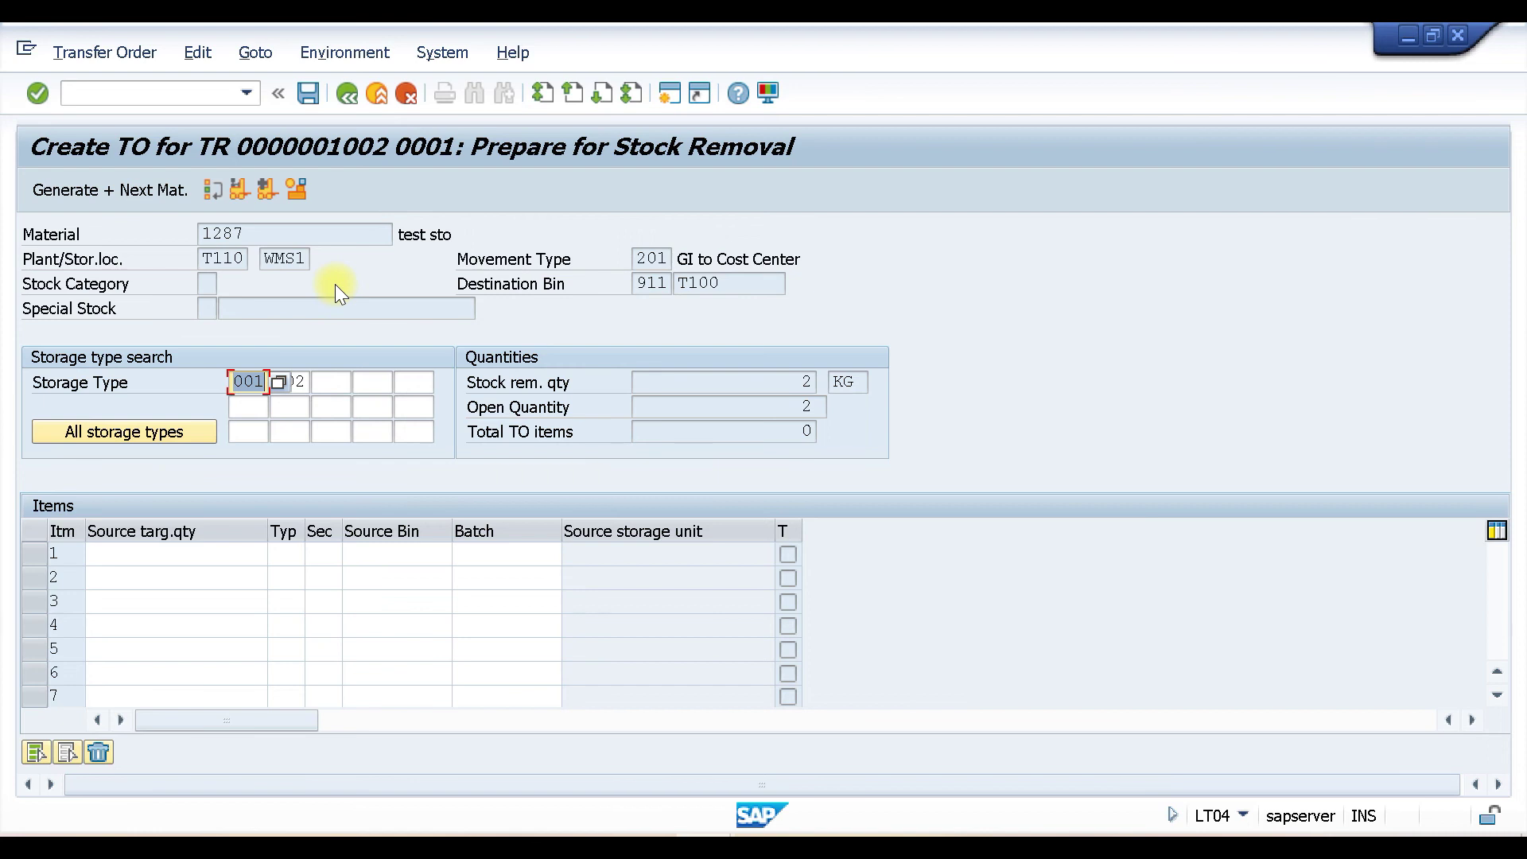
click(265, 189)
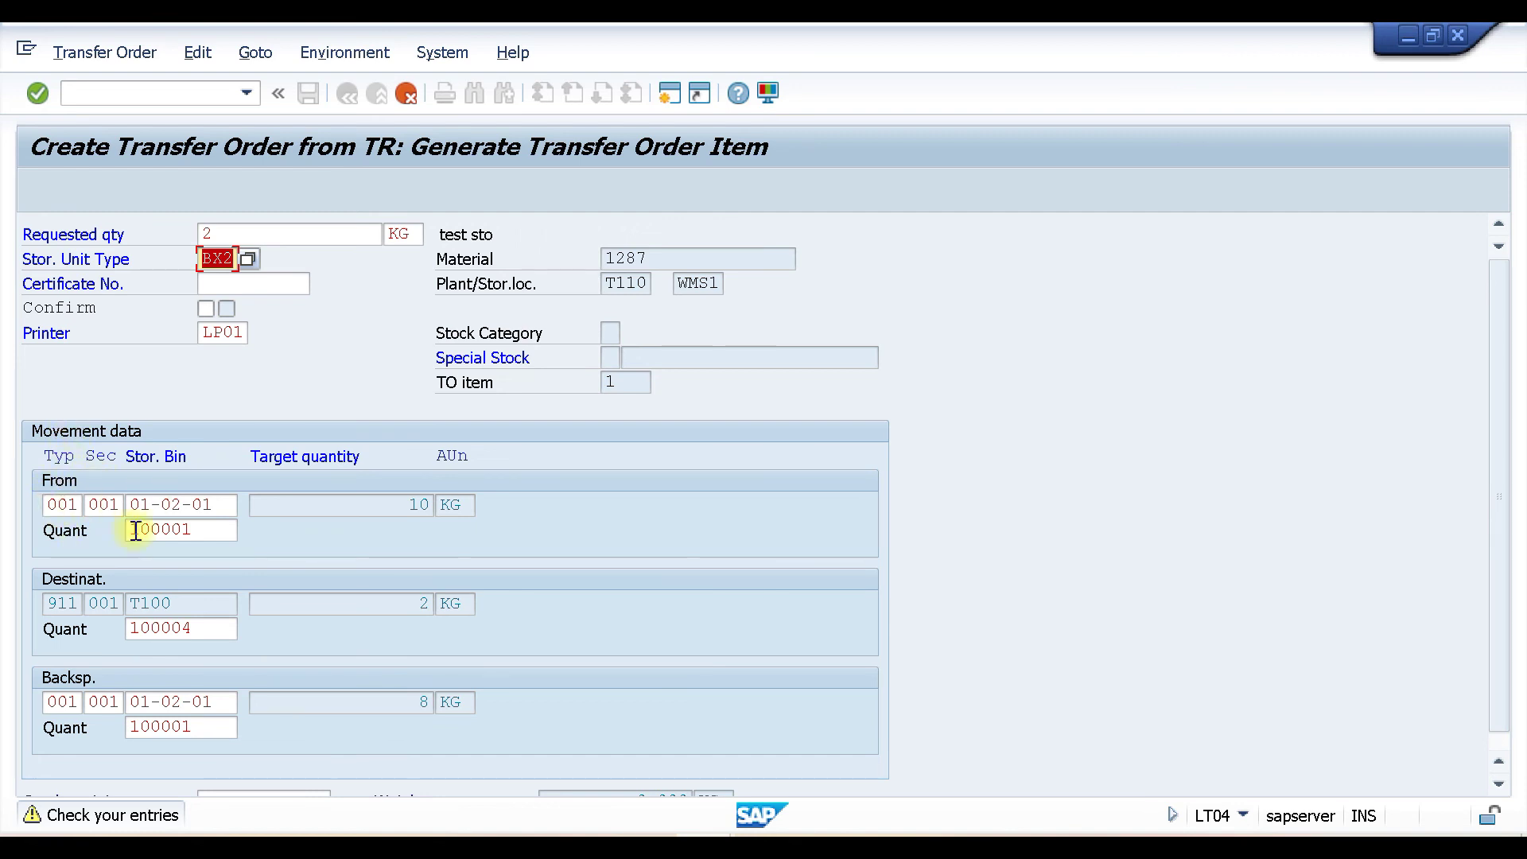
Compare the transfer order item's source storage type with the LS26 stock overview, and return to the item.
click(50, 504)
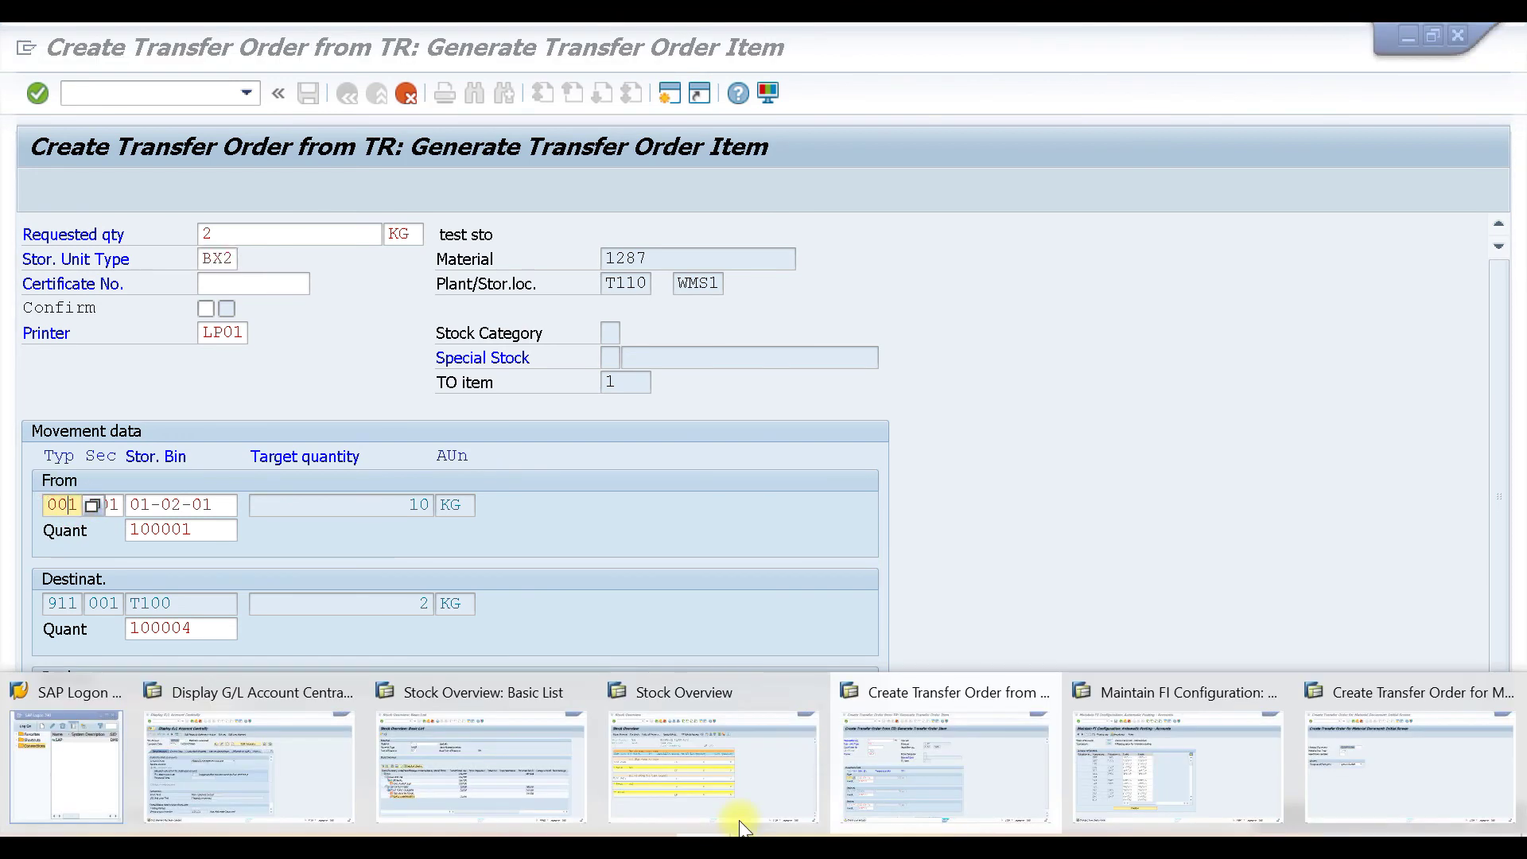
click(733, 795)
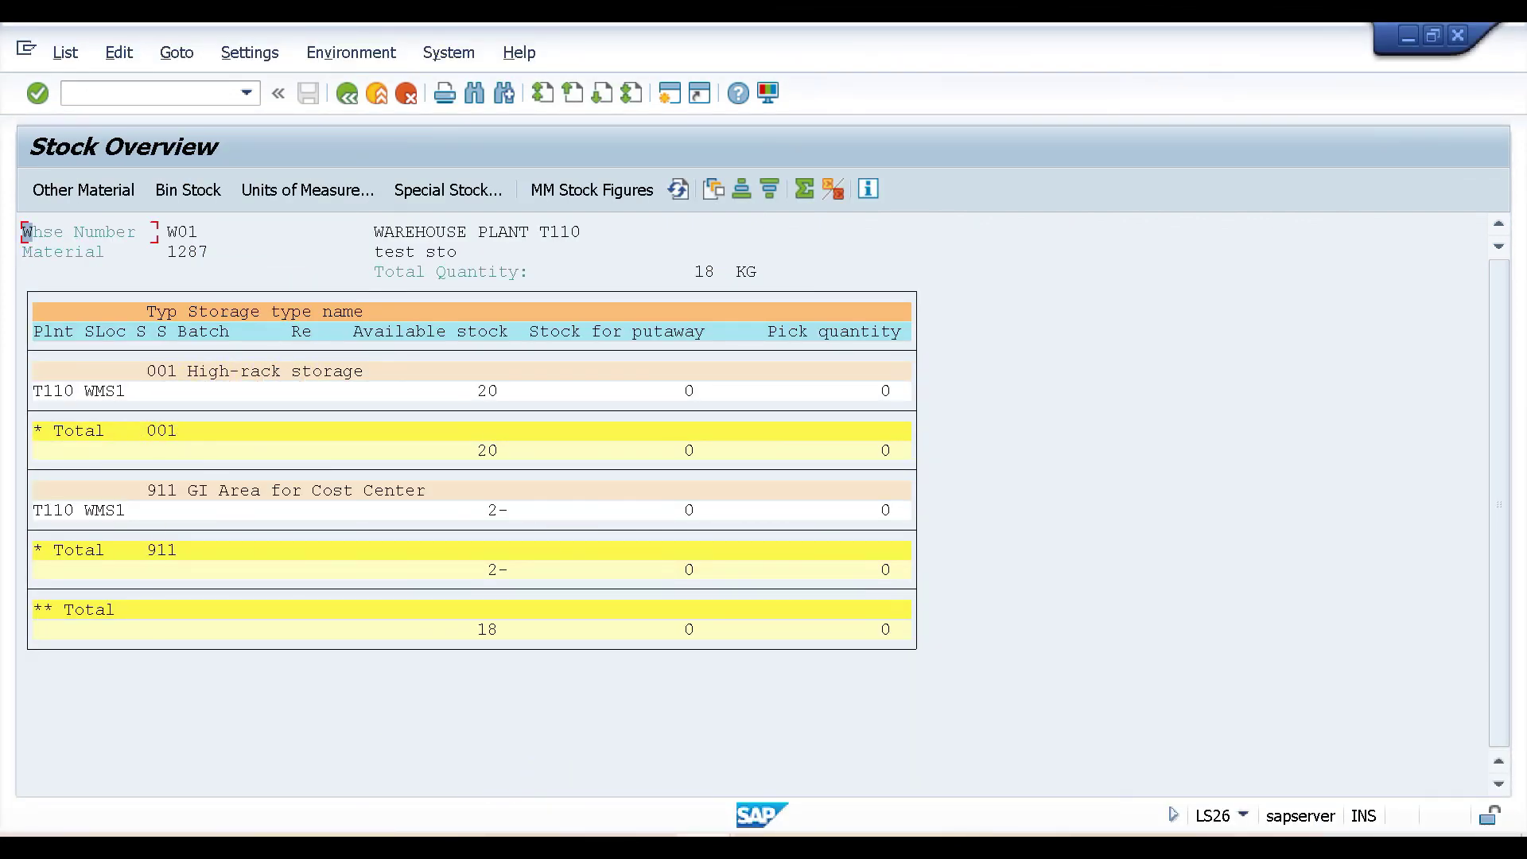
key(alt+Tab)
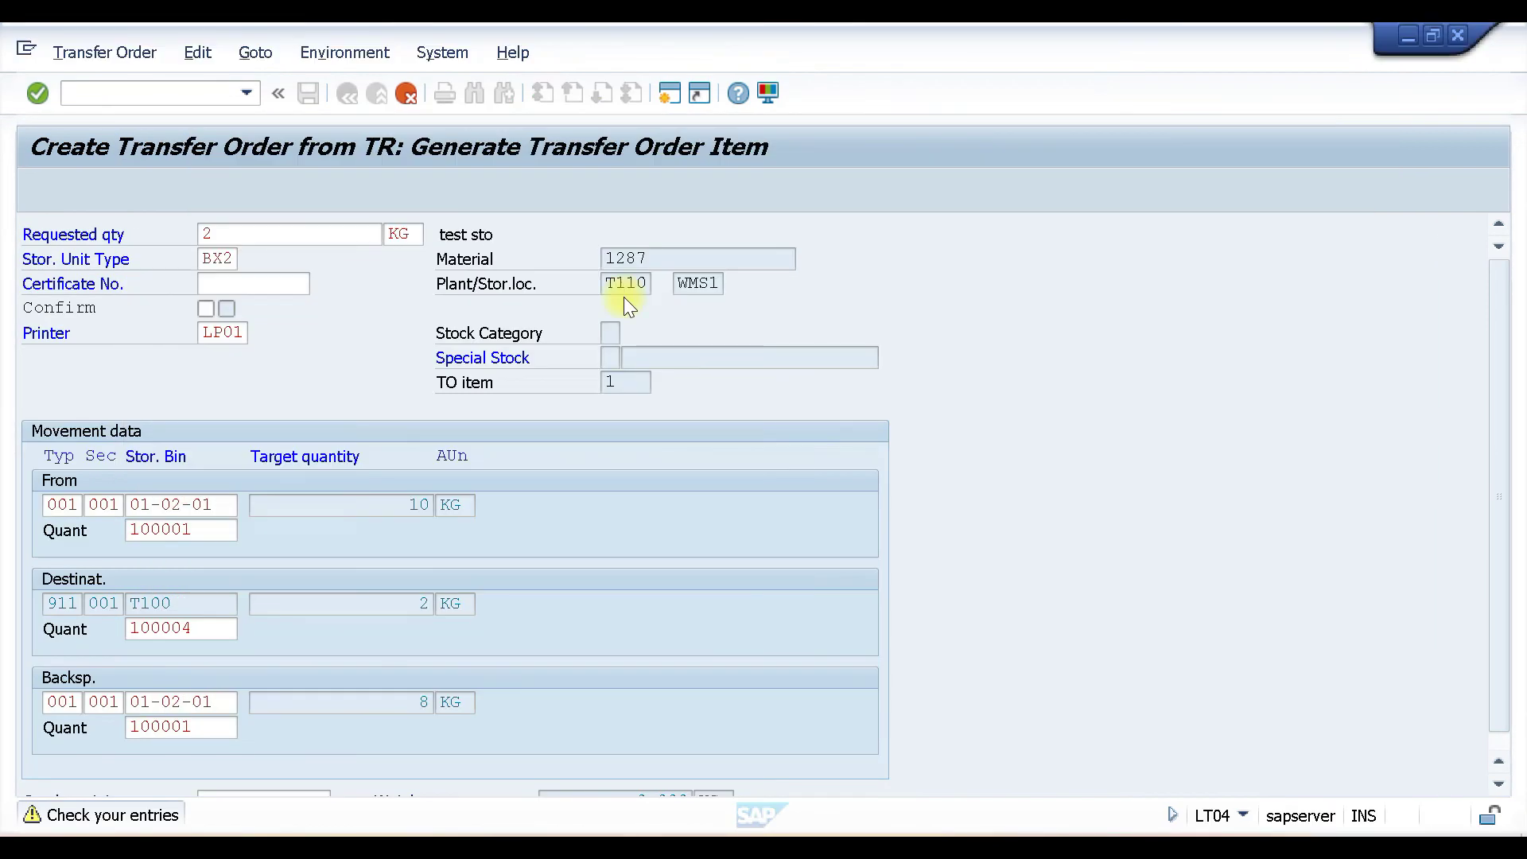
Examine the item's source storage type, section and bin, and its destination storage type and bin.
click(73, 506)
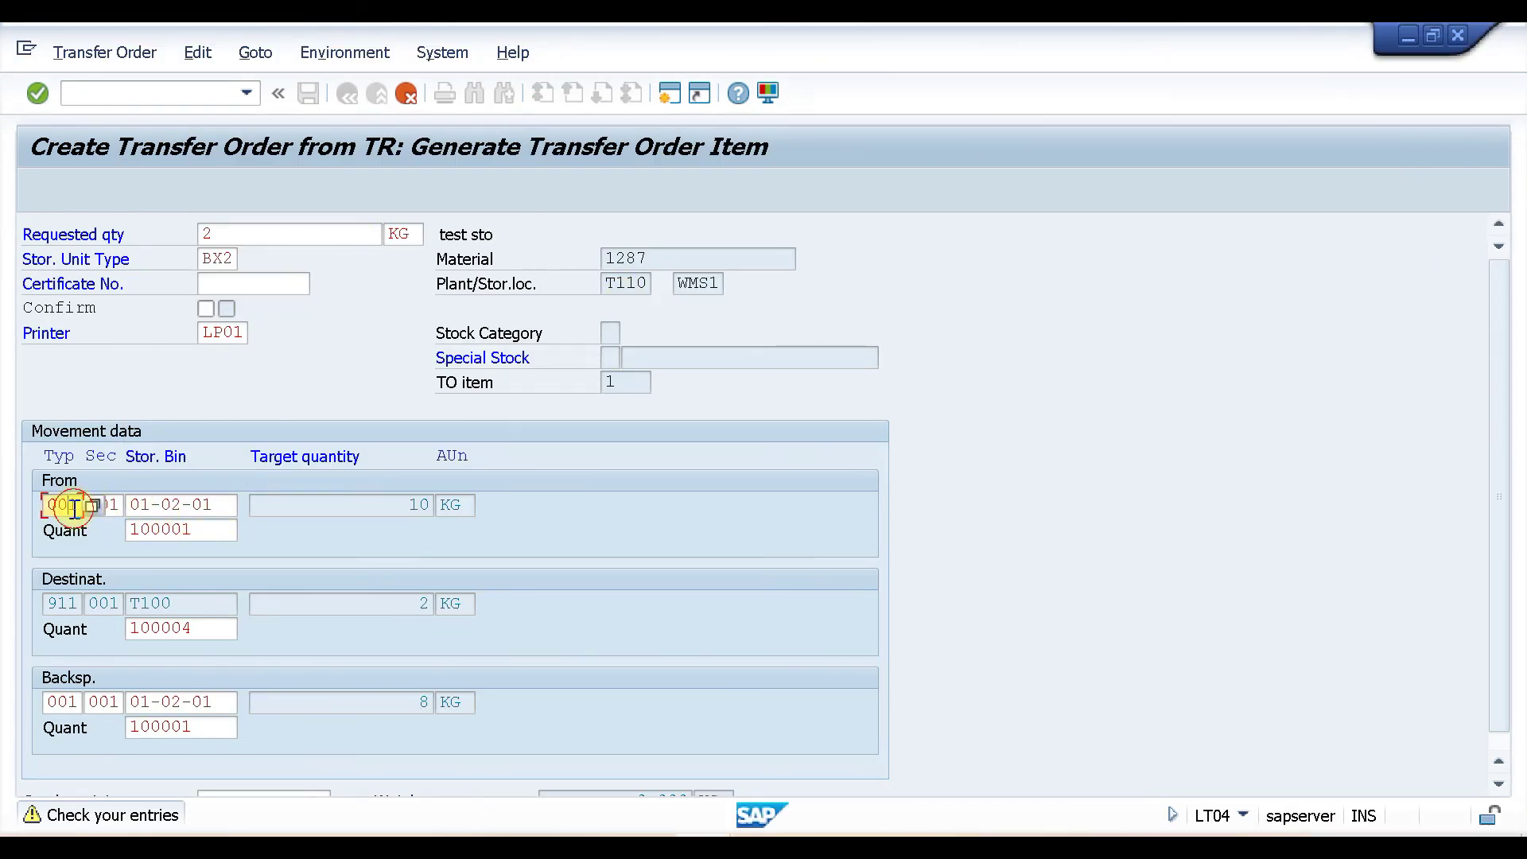
click(109, 506)
click(218, 507)
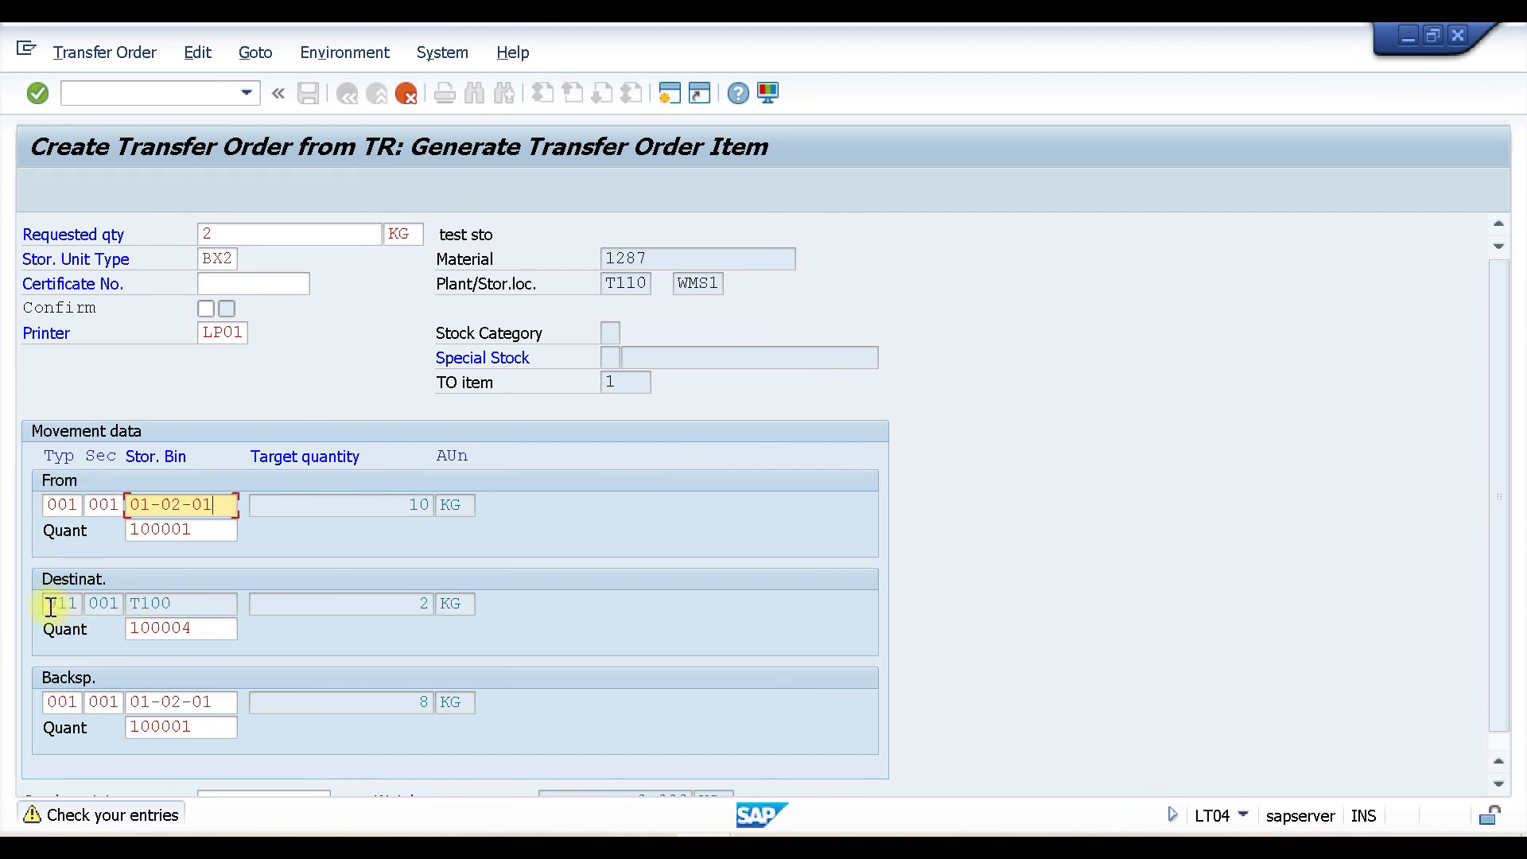
drag(47, 604, 90, 603)
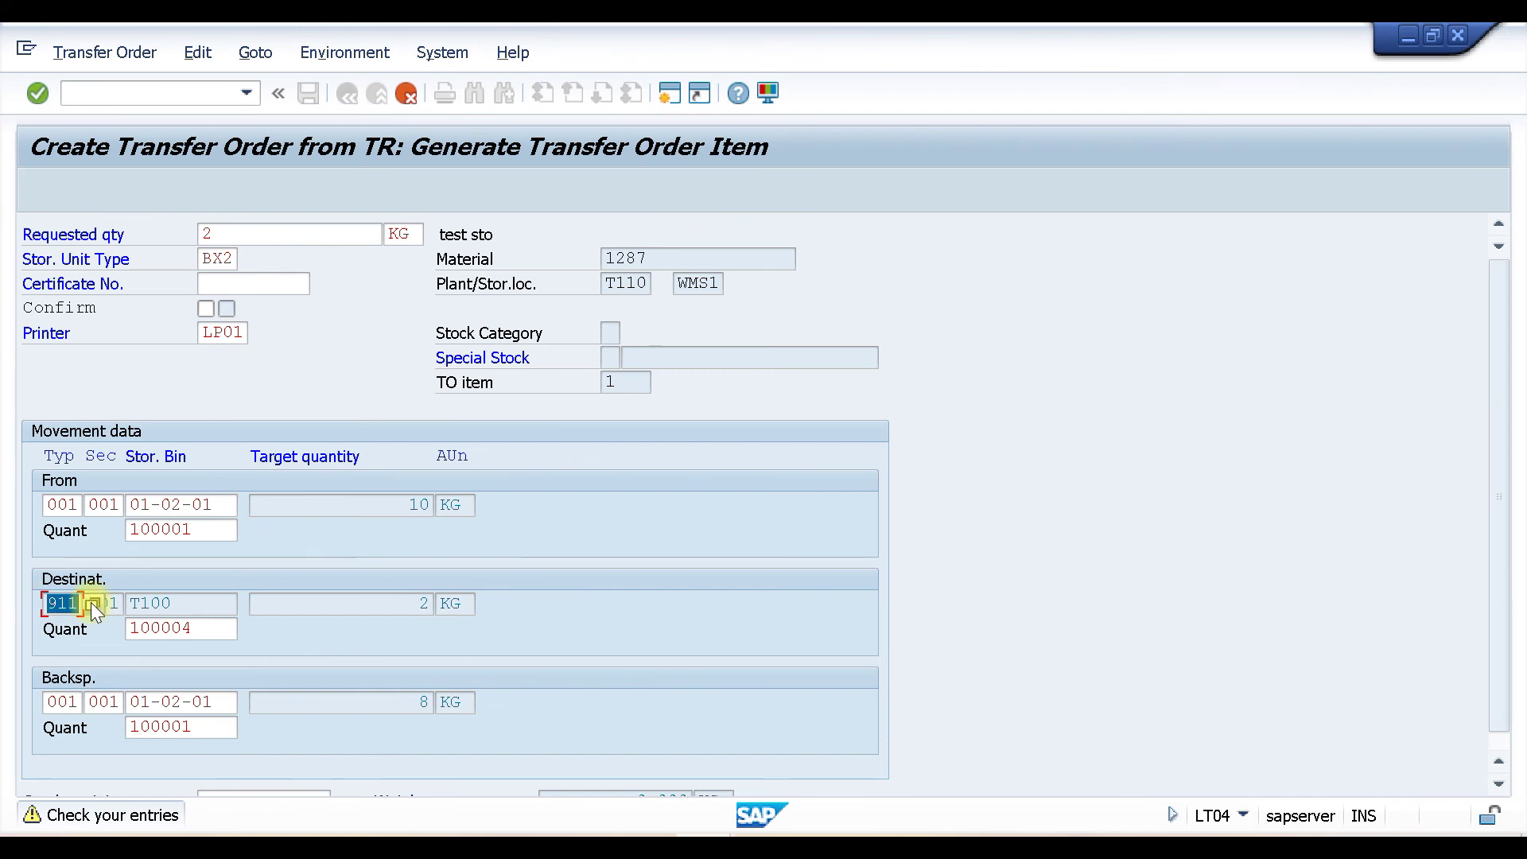
click(150, 602)
double_click(173, 606)
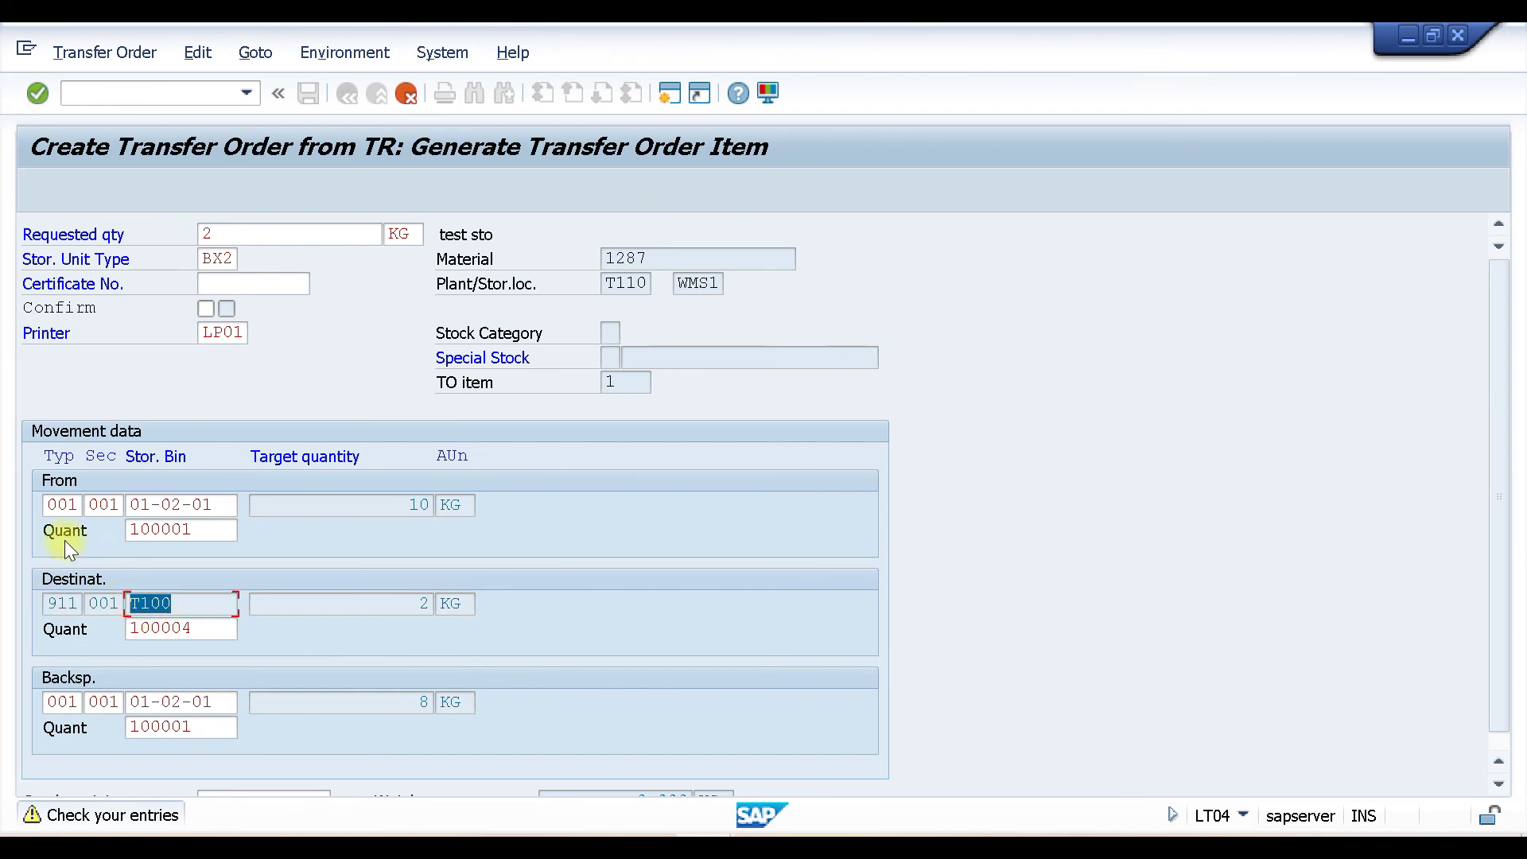
Accept the generated stock removal item and save the transfer order.
click(37, 93)
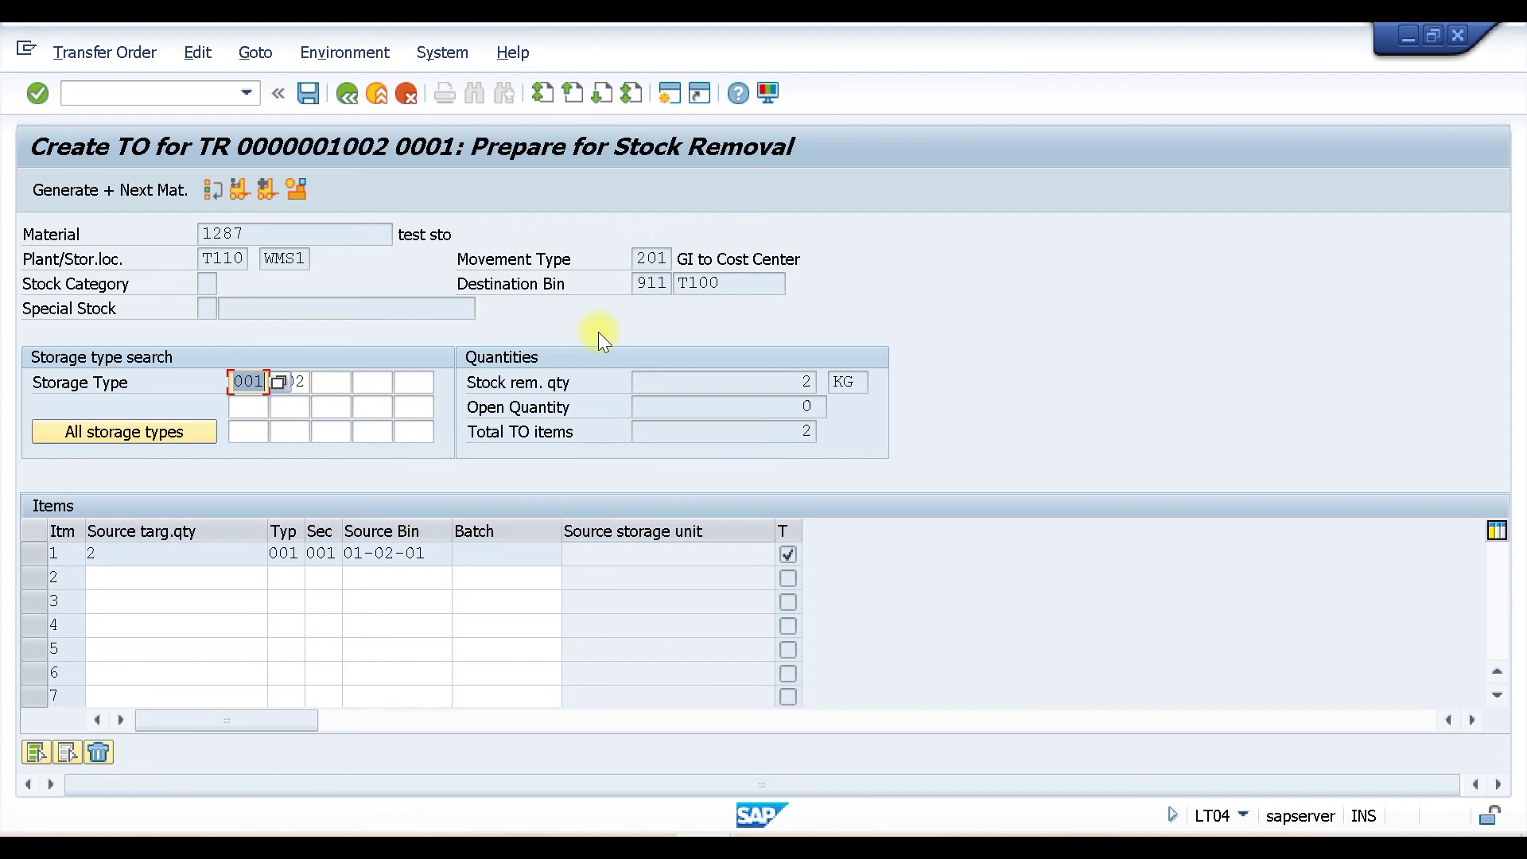
key(ctrl+s)
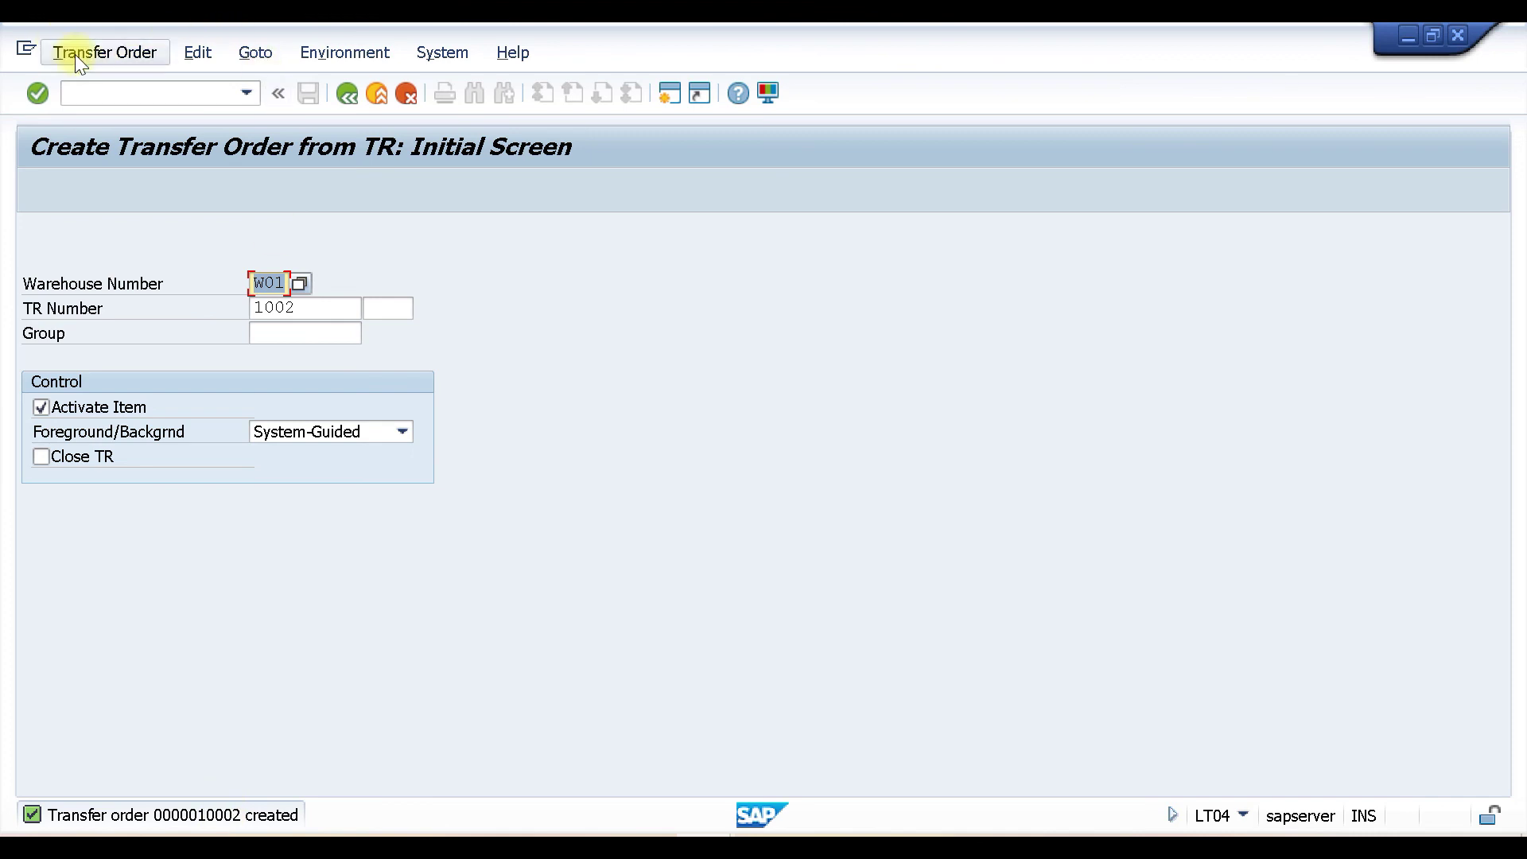
Start transaction LT21 and display the item list of the new transfer order in warehouse W01.
click(172, 94)
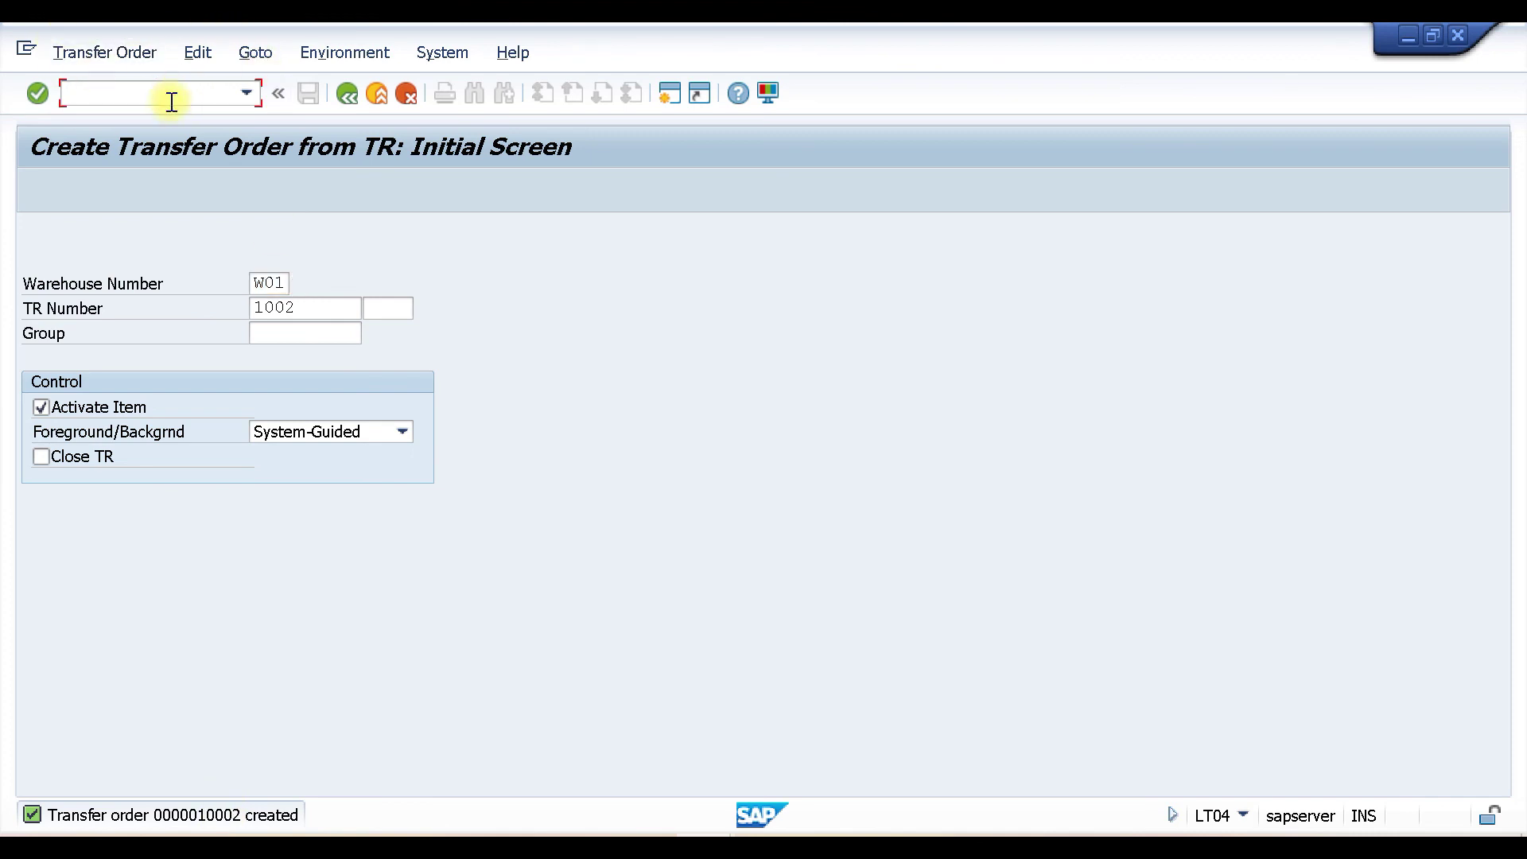
text(/NLT21)
key(Return)
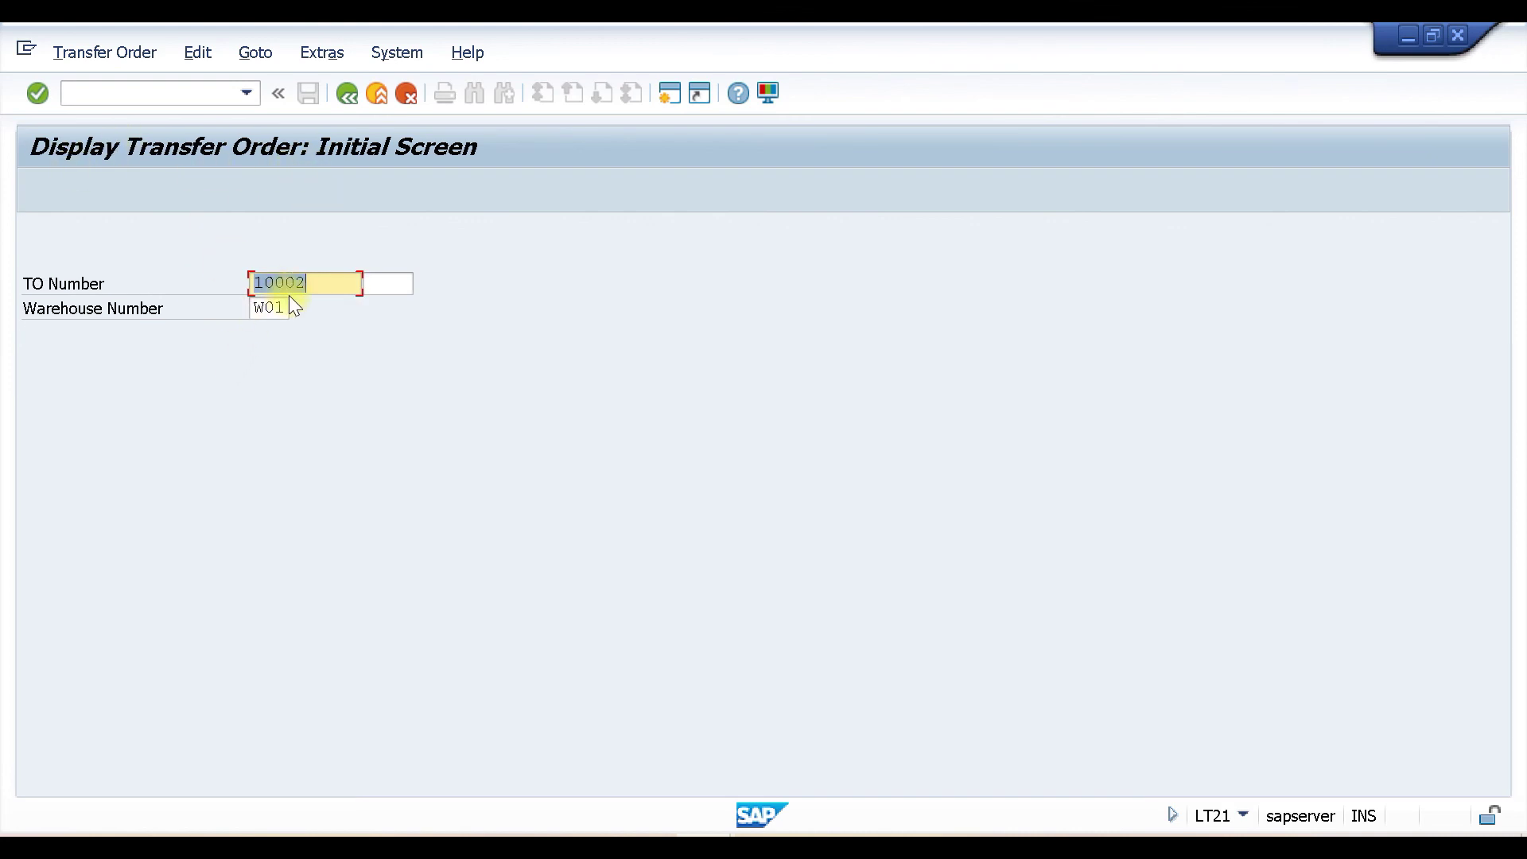
key(Return)
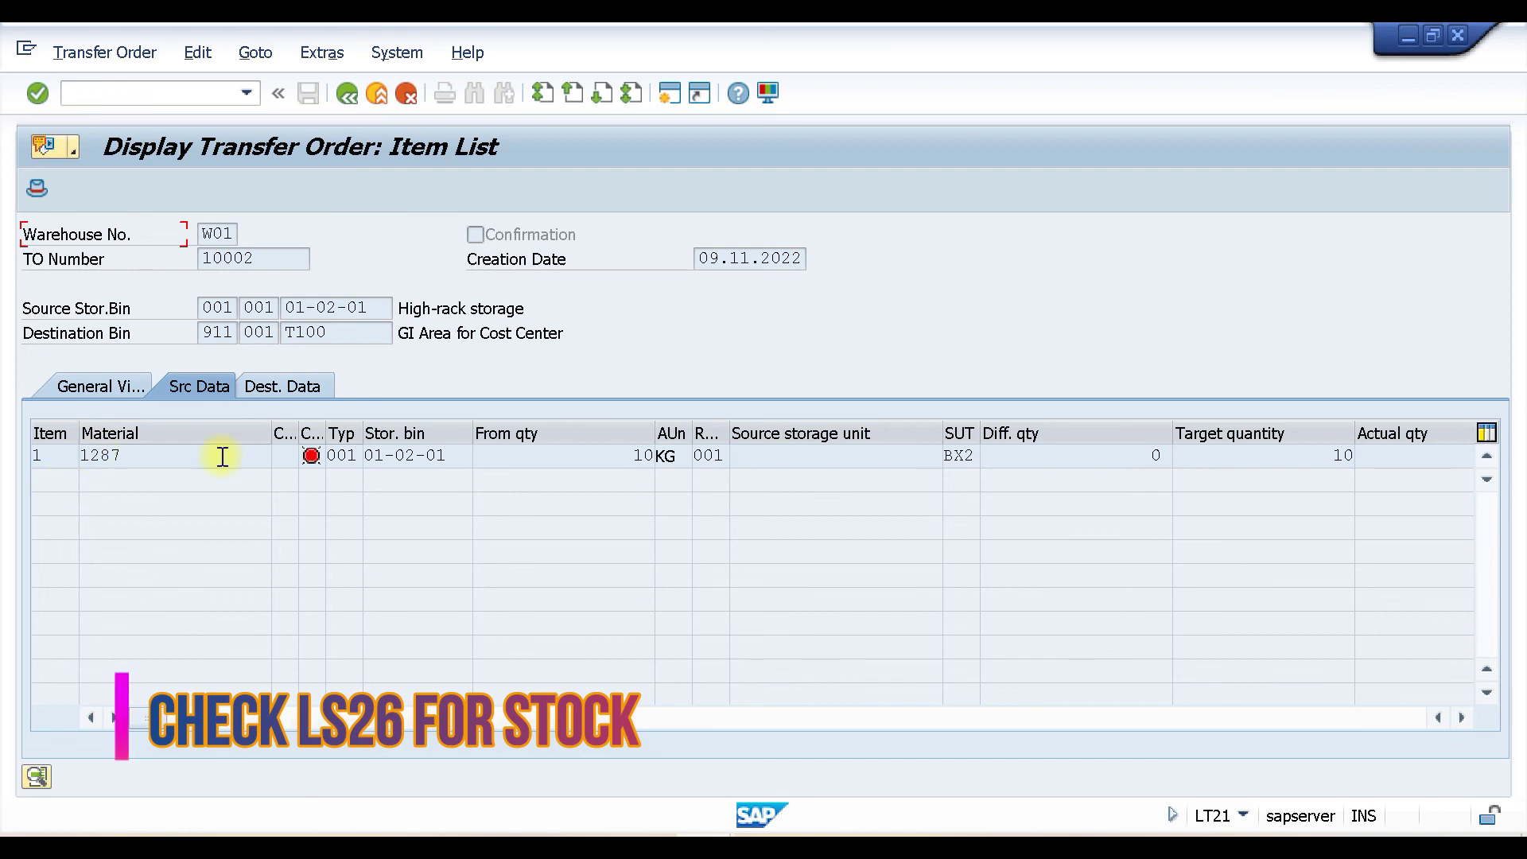
Confirm the new transfer order for W01 internally in transaction LT12 with the Pick + transfer option, and save the confirmation.
click(132, 93)
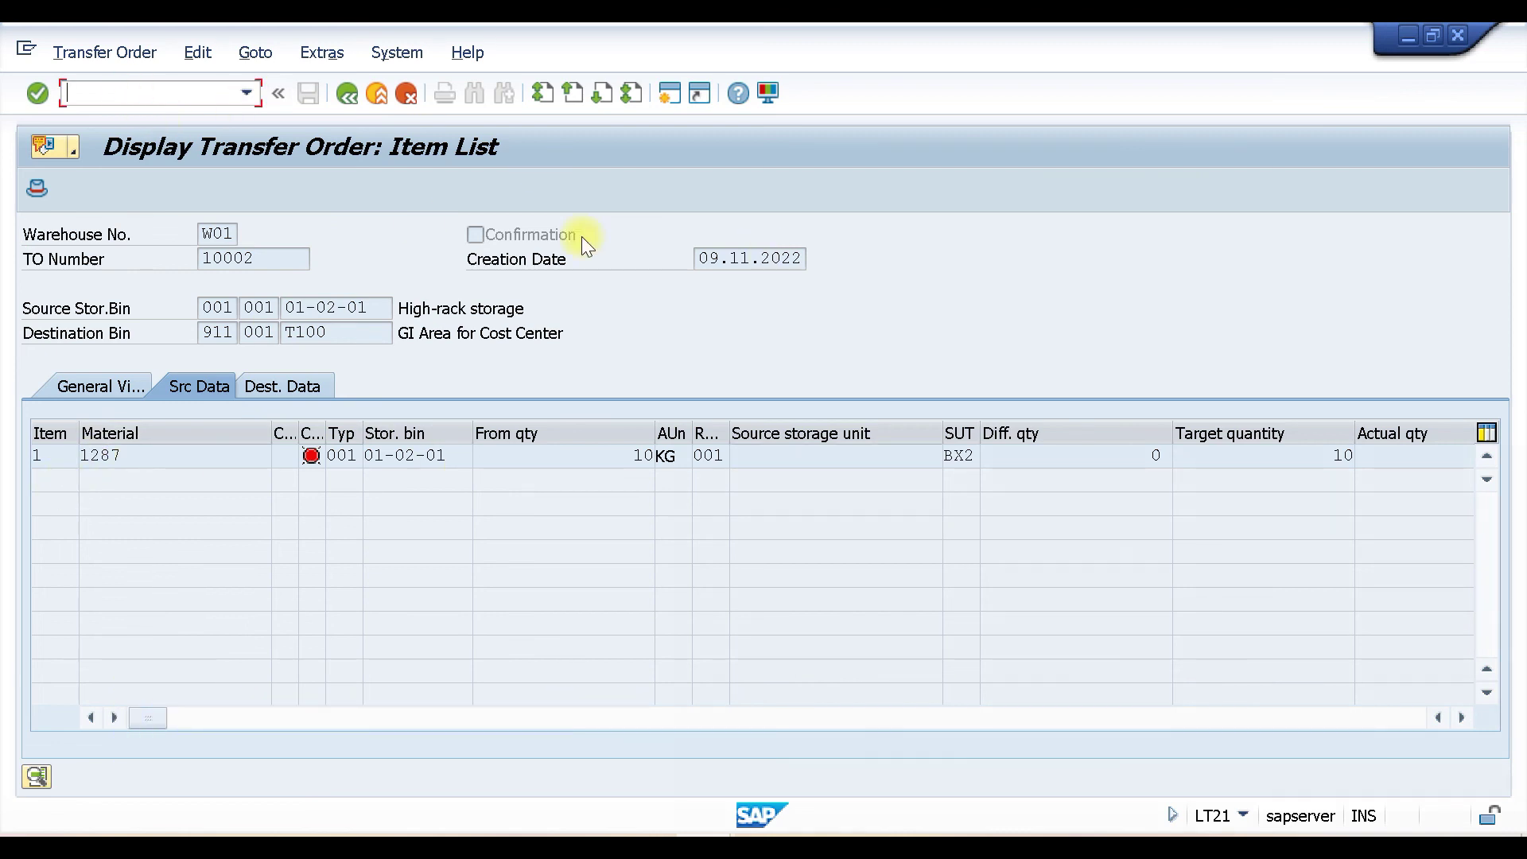
text(/N)
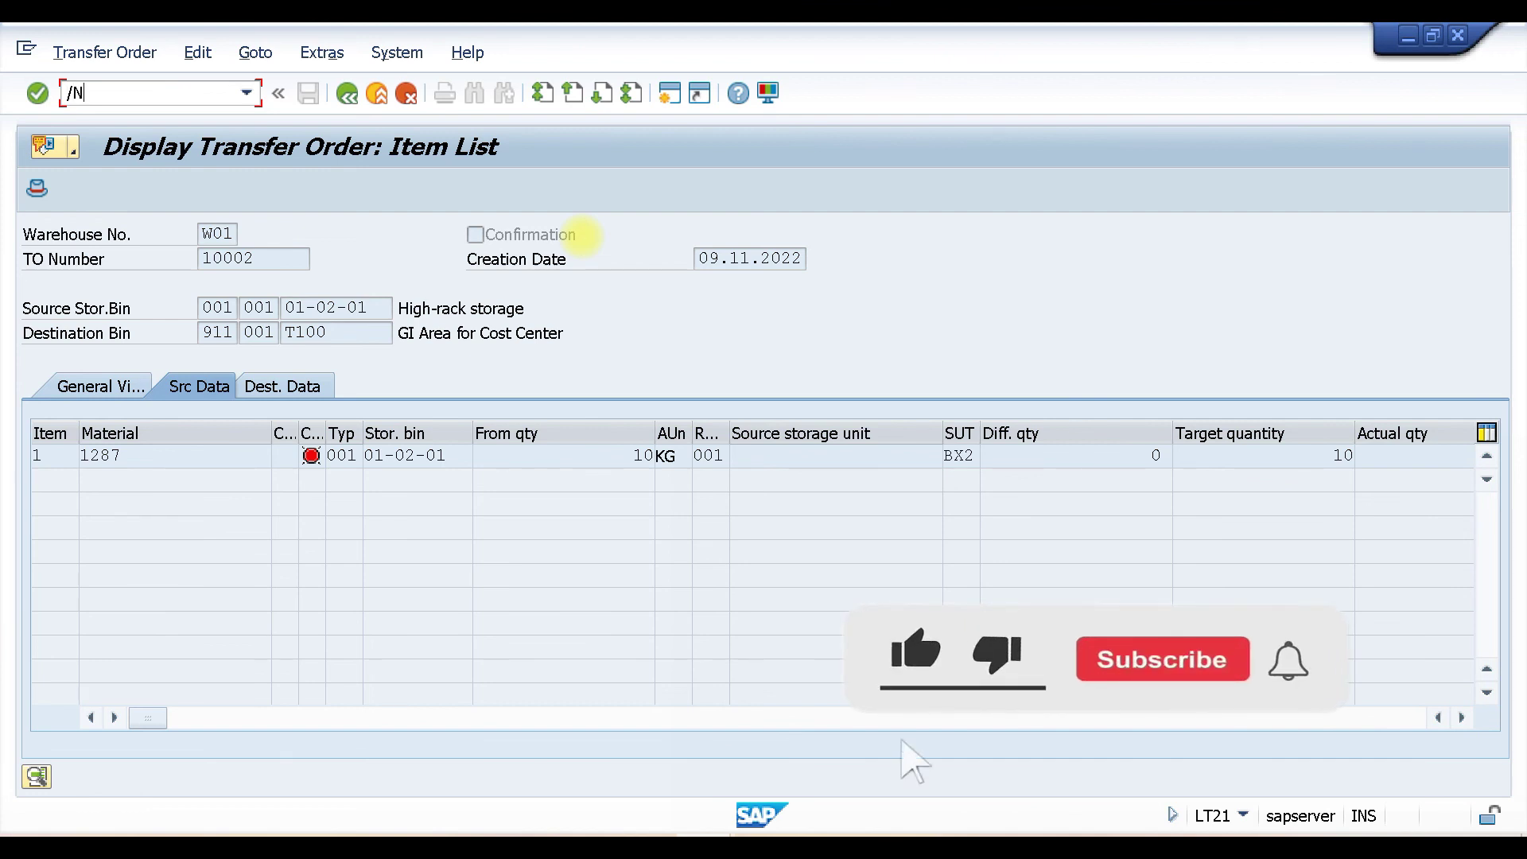
text(LT12)
key(Return)
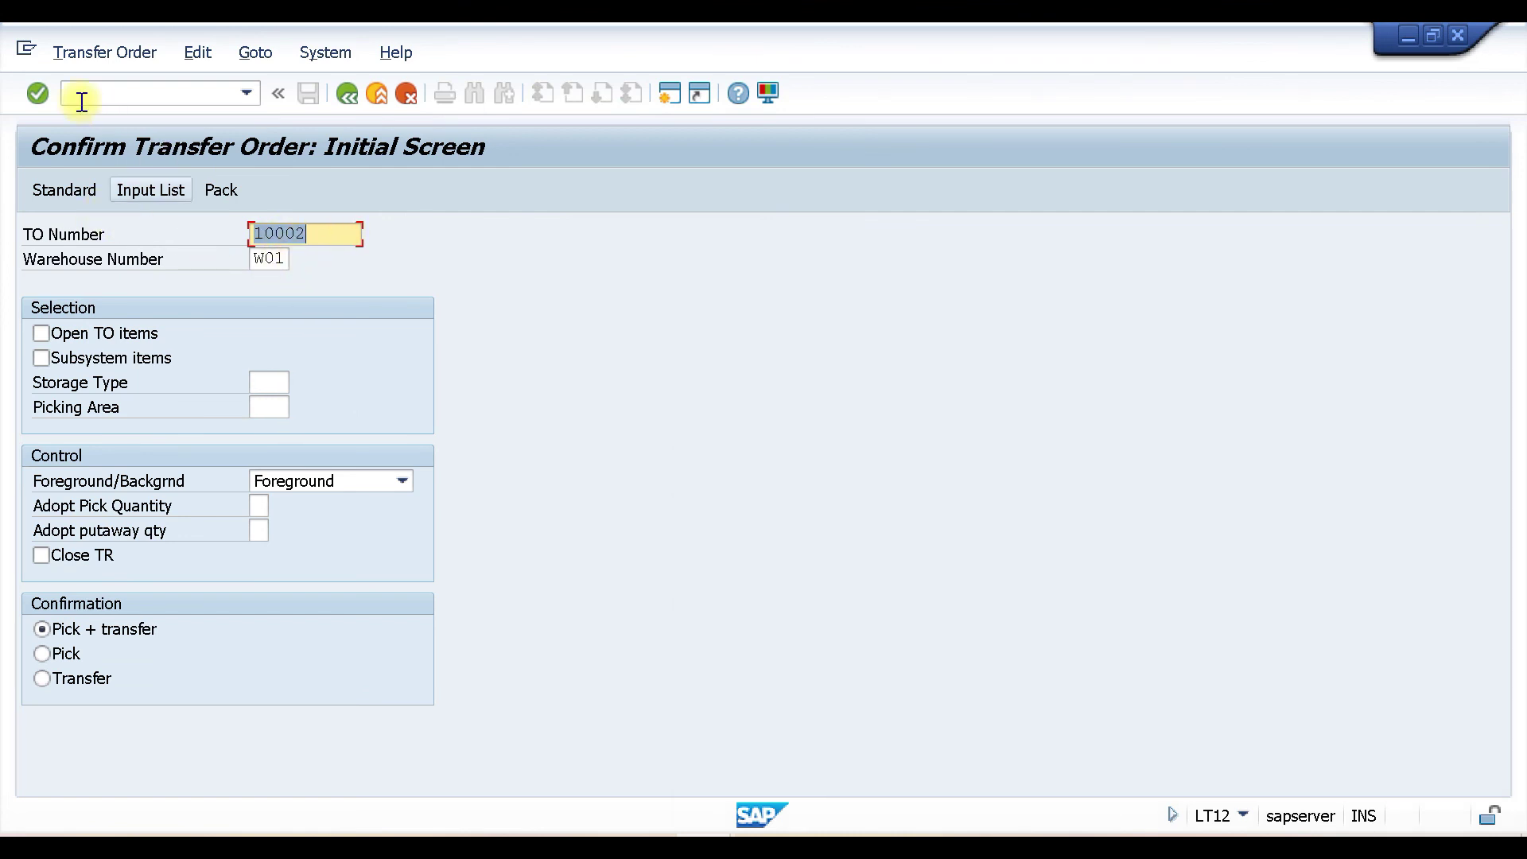
click(37, 91)
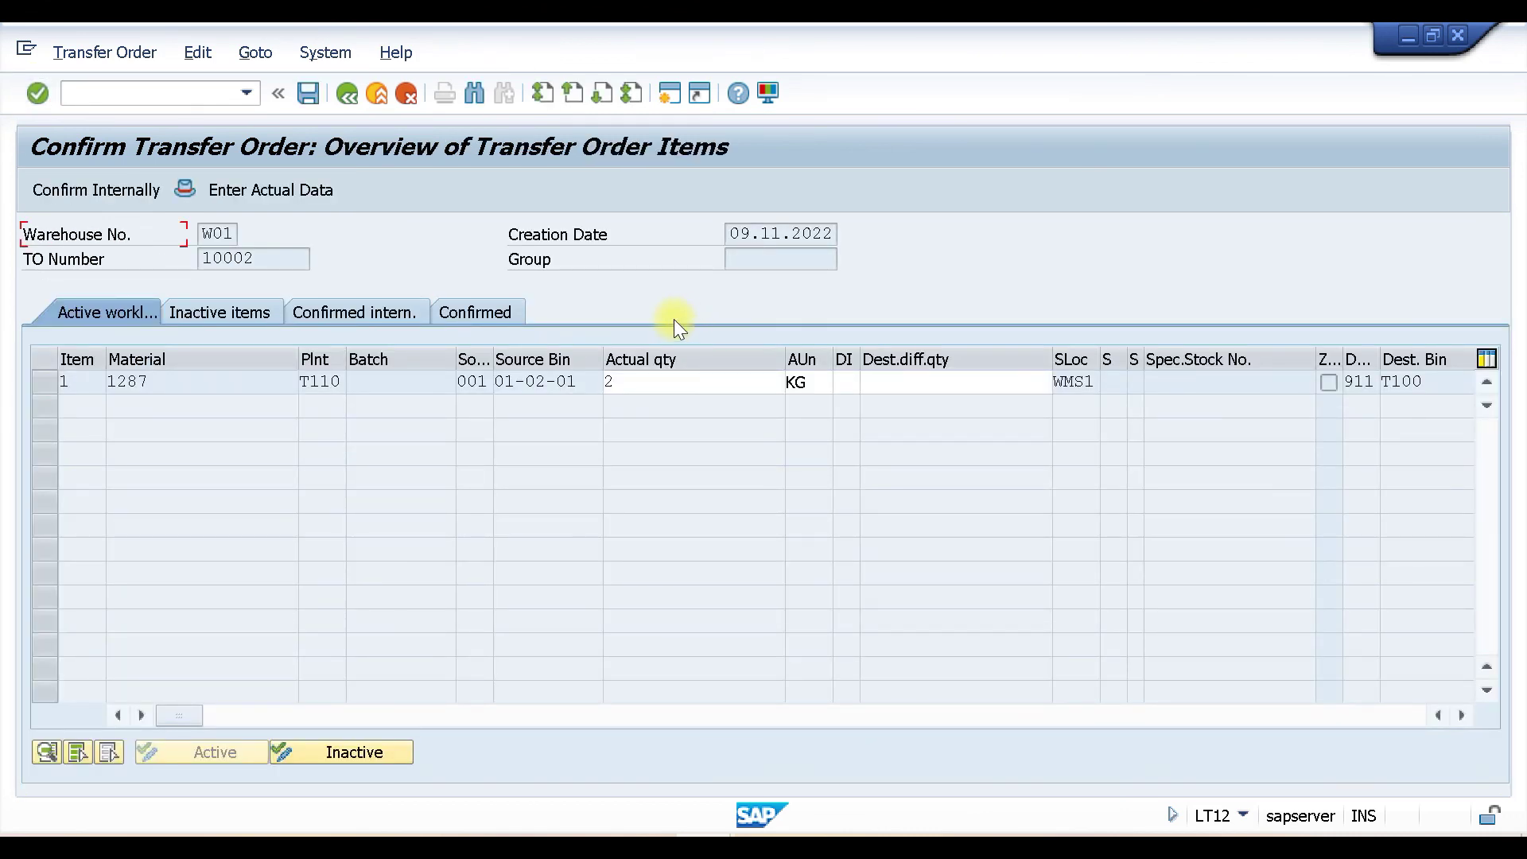
click(73, 192)
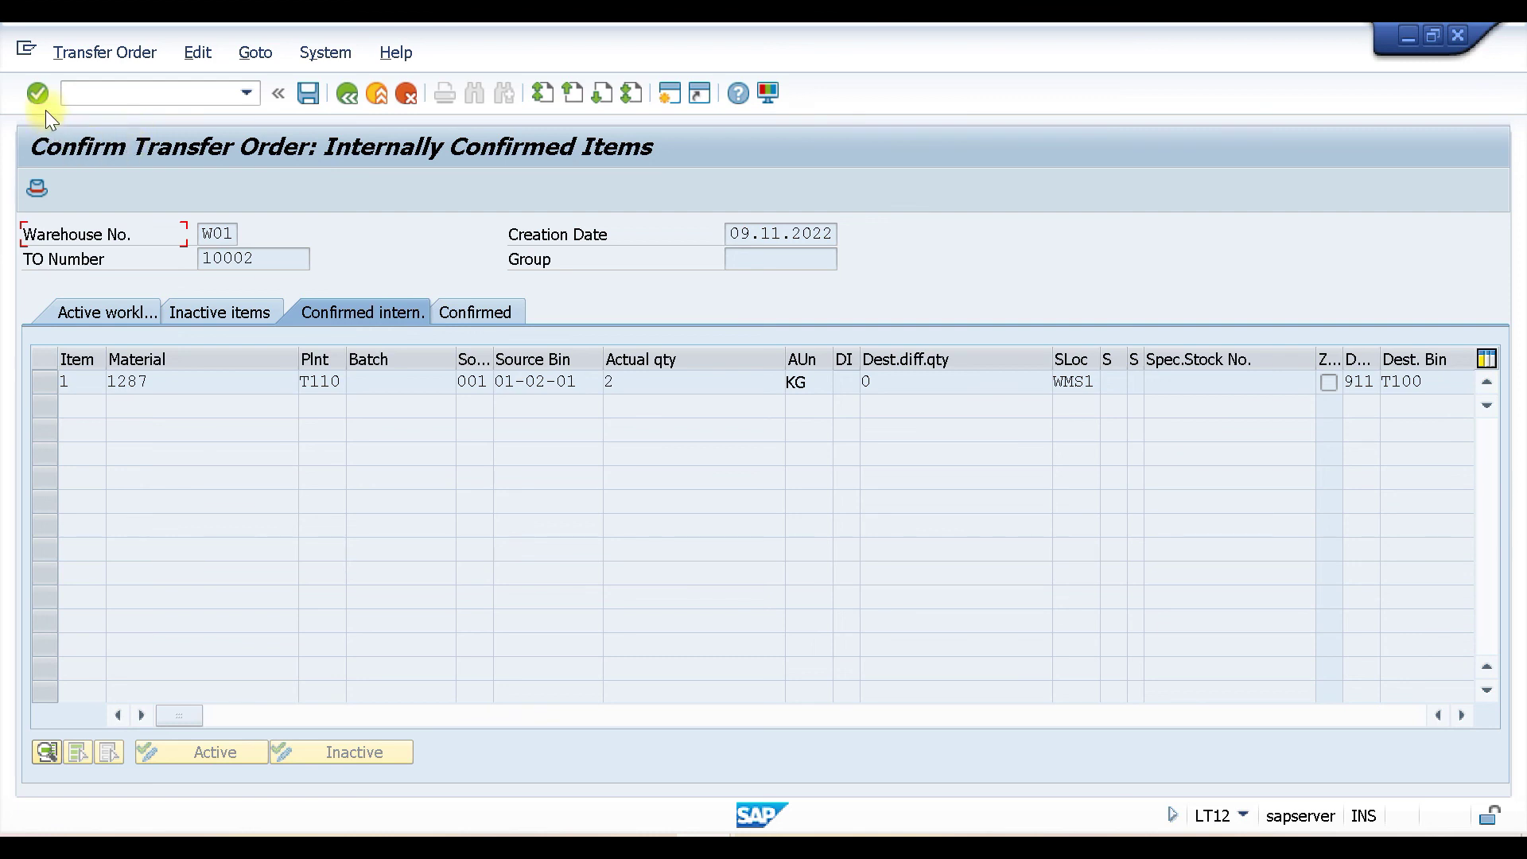
click(308, 93)
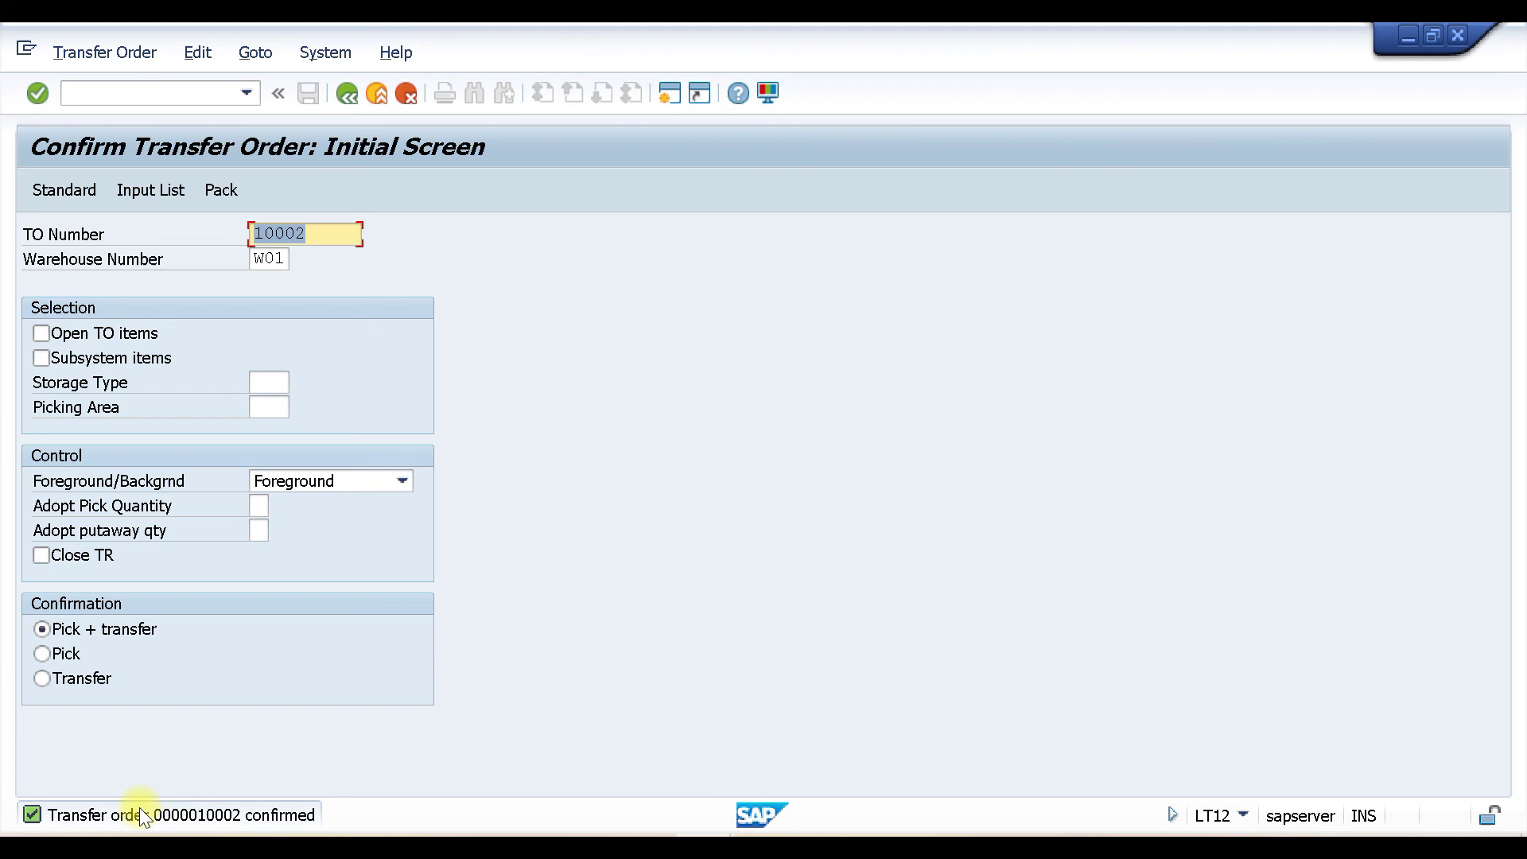
Reopen the transfer order in LT21 to check its confirmation status.
click(136, 94)
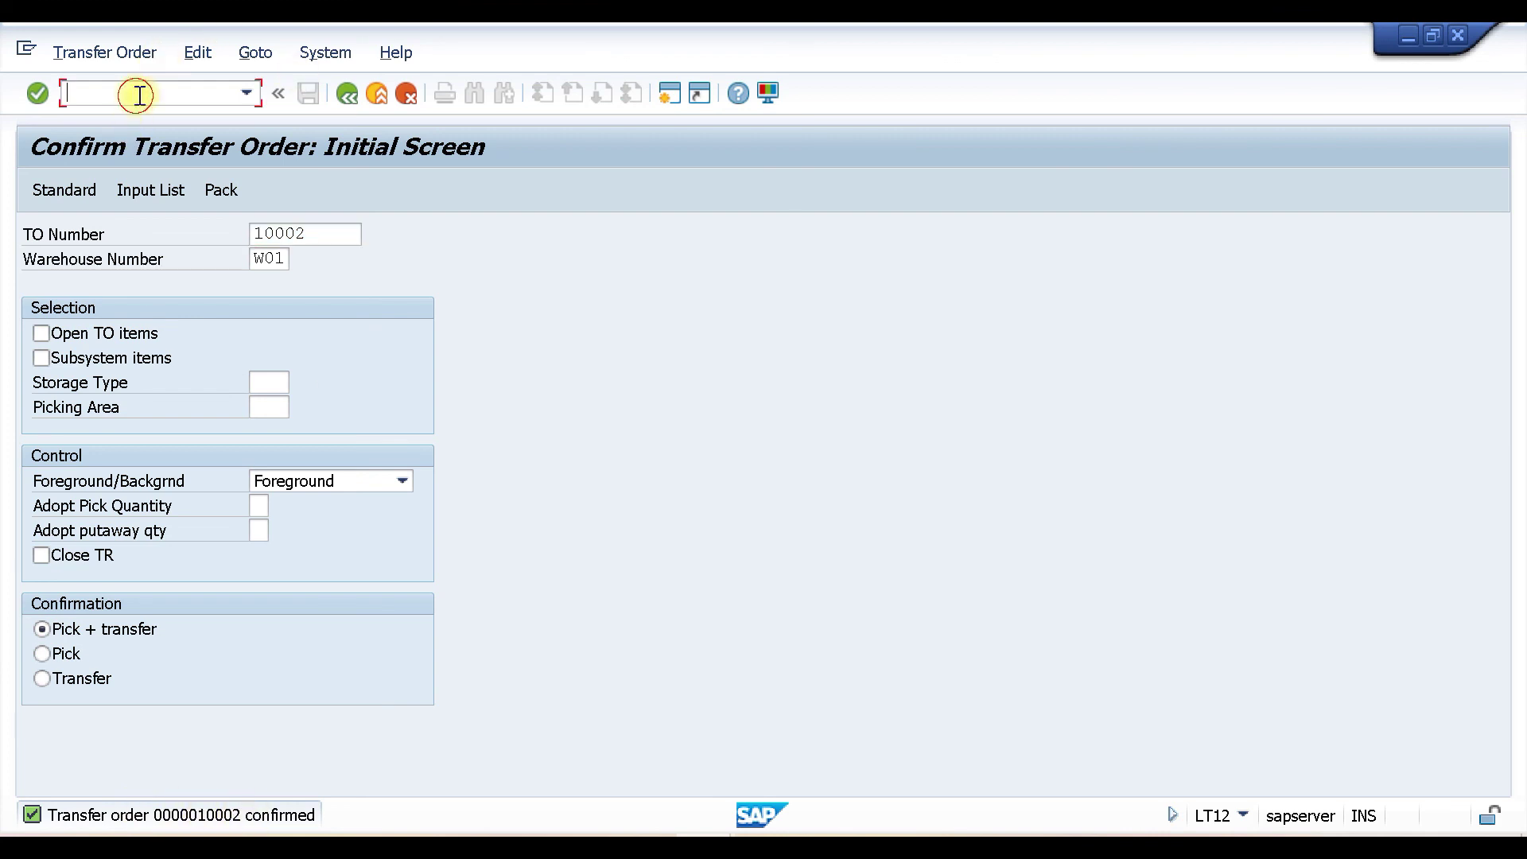
text(/NLT21)
key(Return)
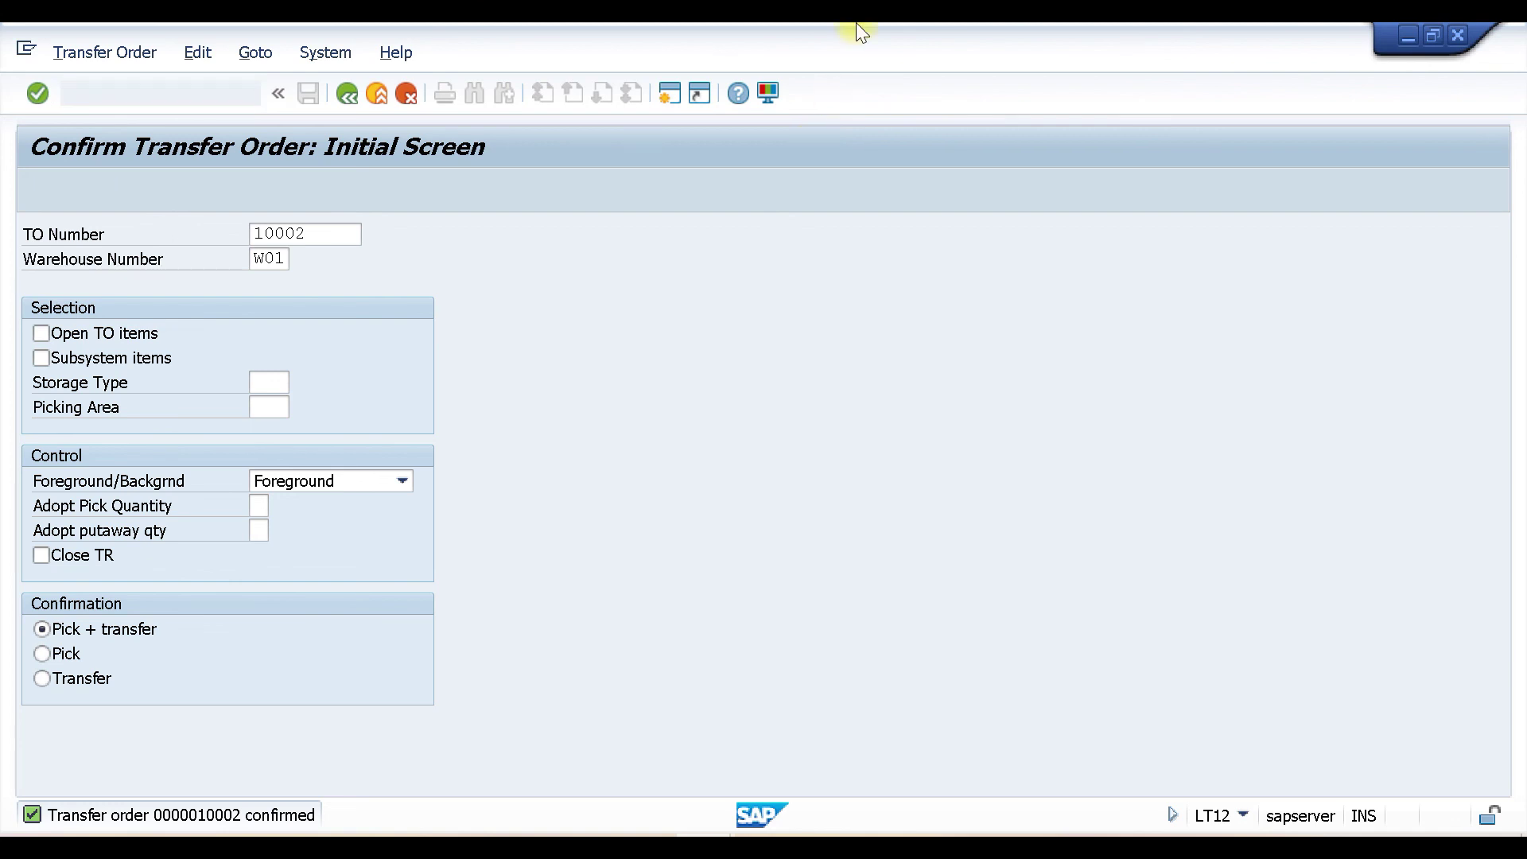
key(Return)
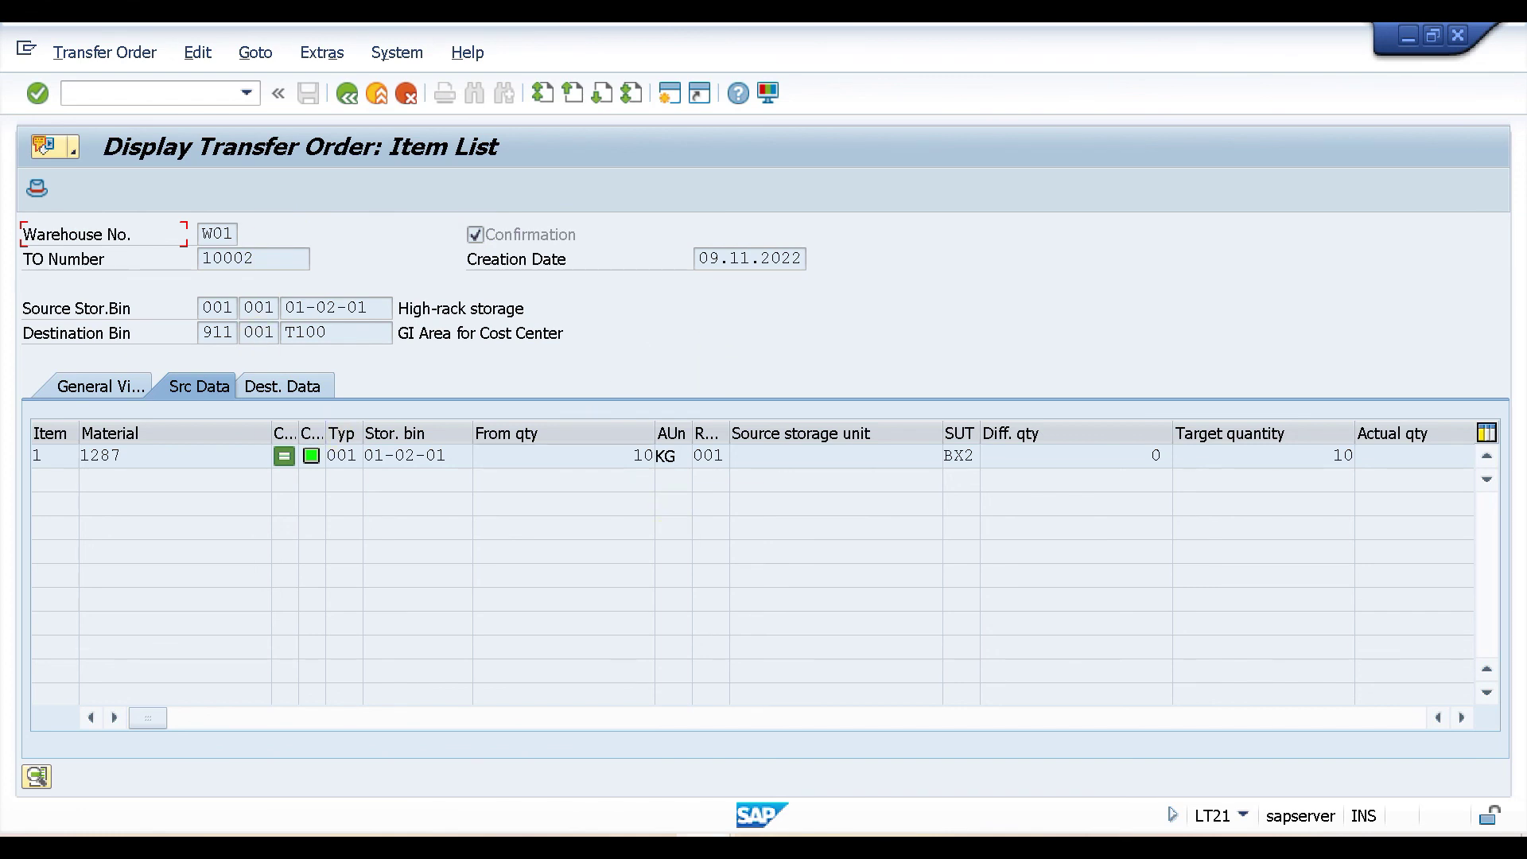
Switch to the LS26 session and refresh the stock overview to check material 1287's stock by storage type.
mouse_move(696, 826)
click(688, 724)
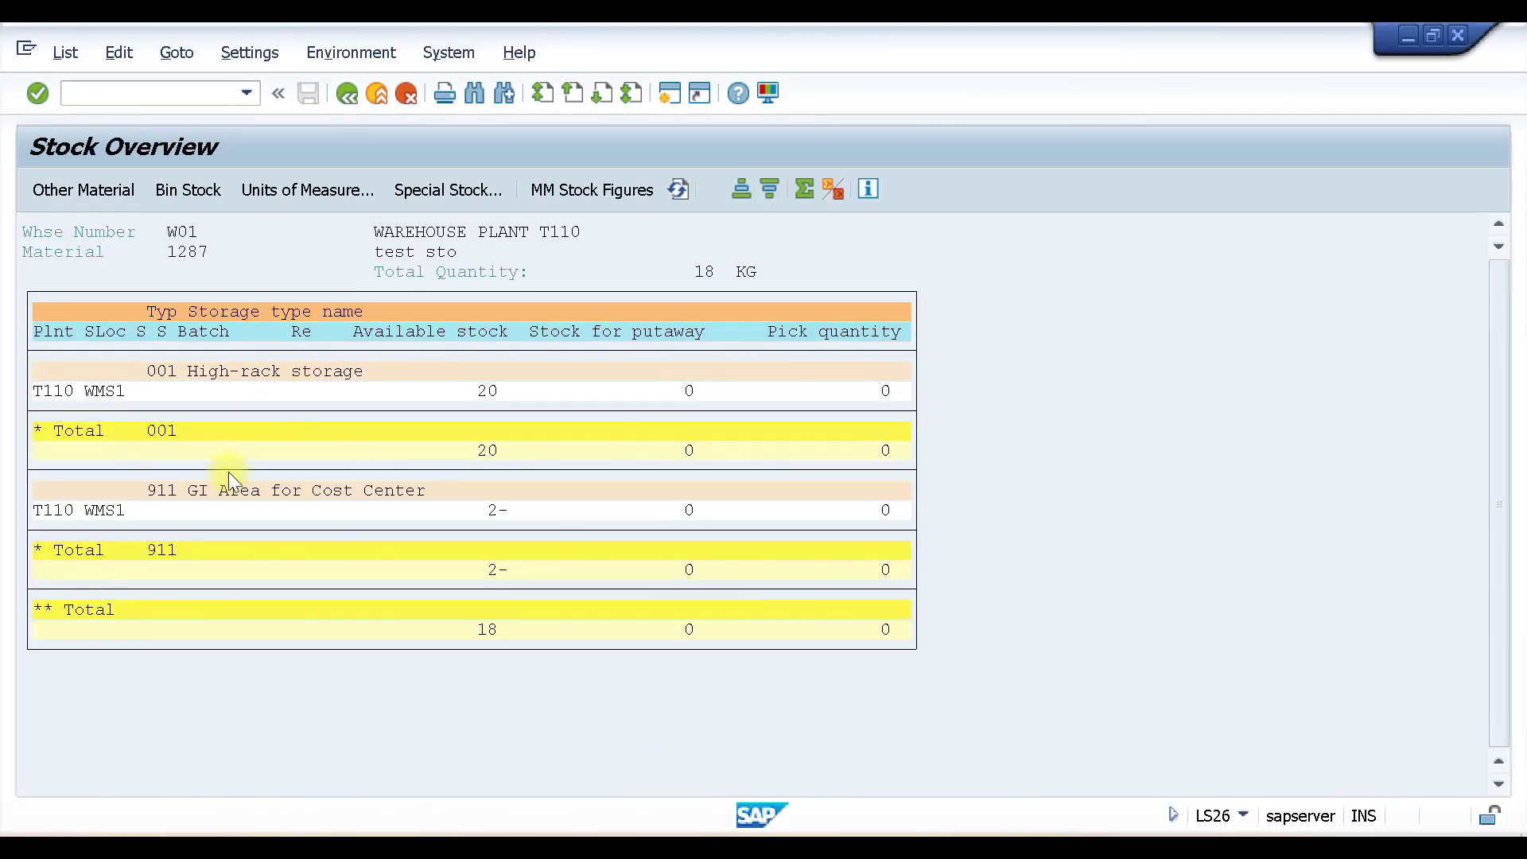
click(680, 189)
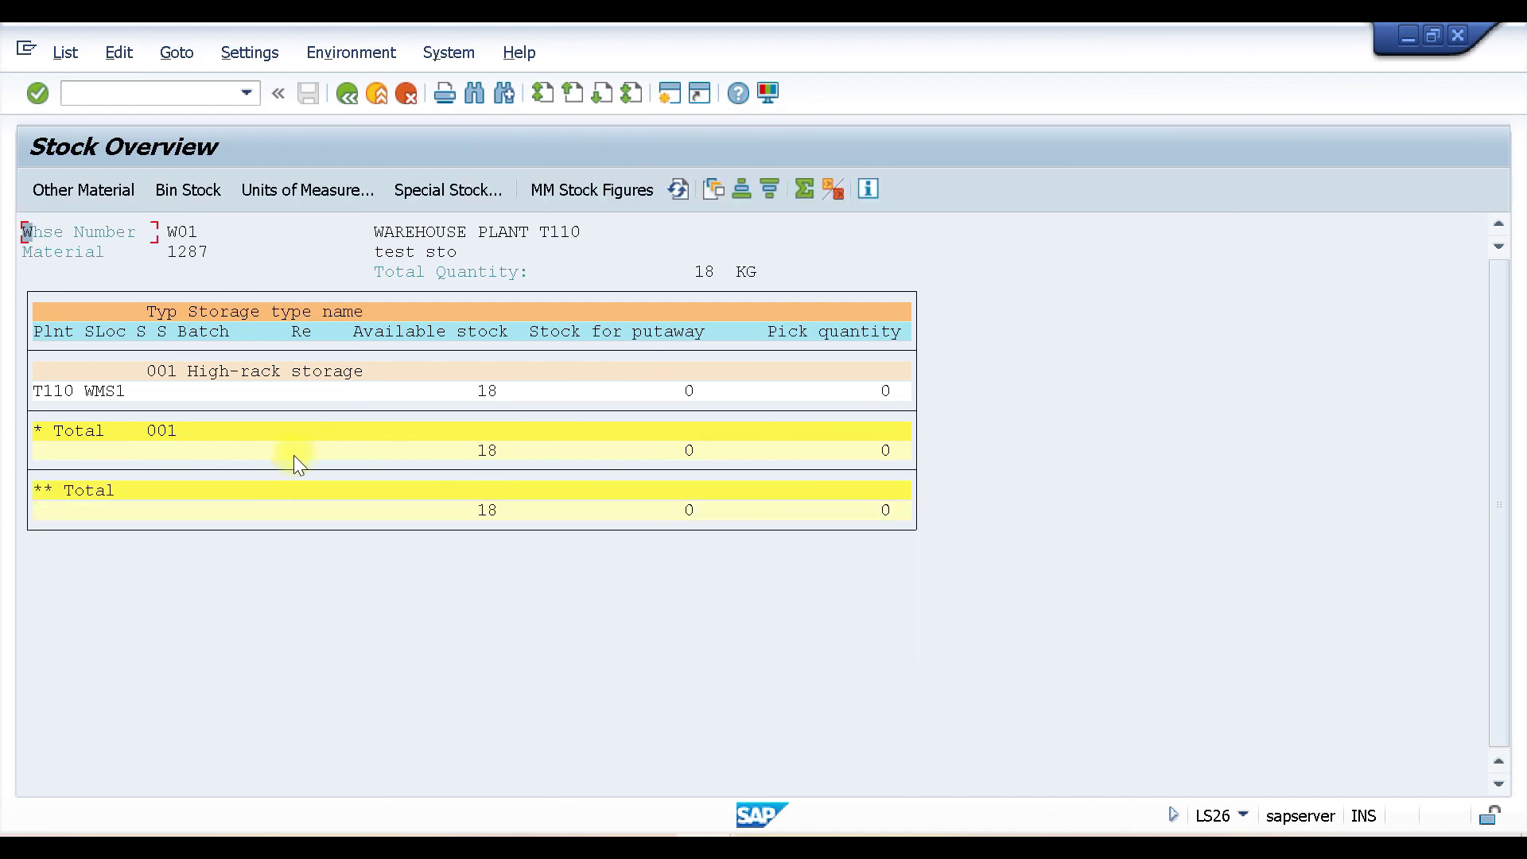